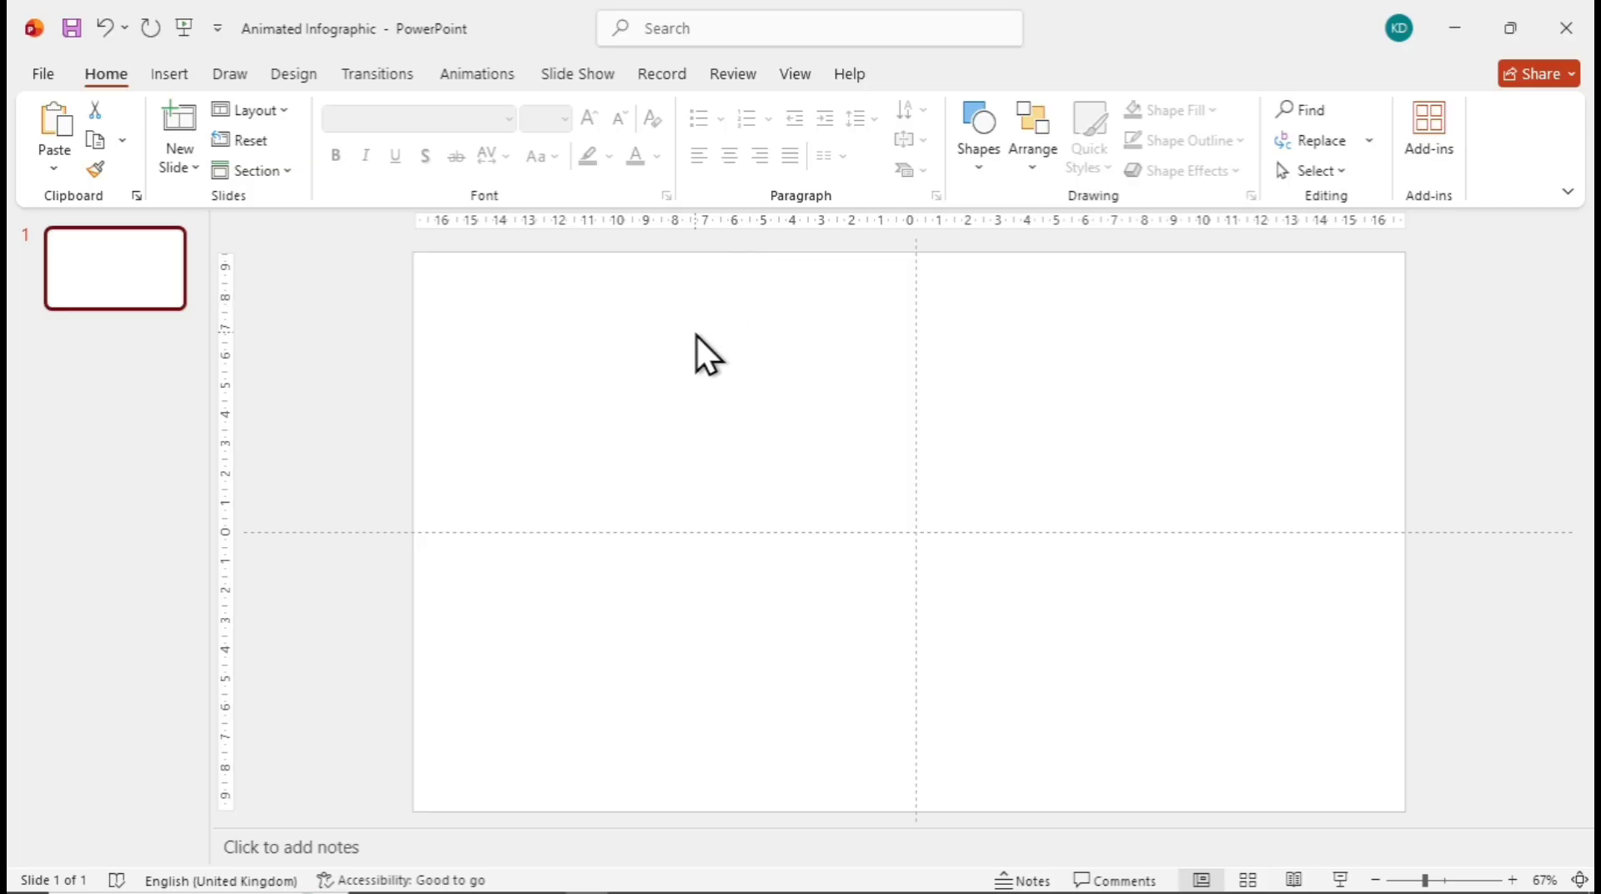
- Set the slide background to a solid custom fill with hex colour #180521
{"action": "right_click", "coordinate": [698, 336]}
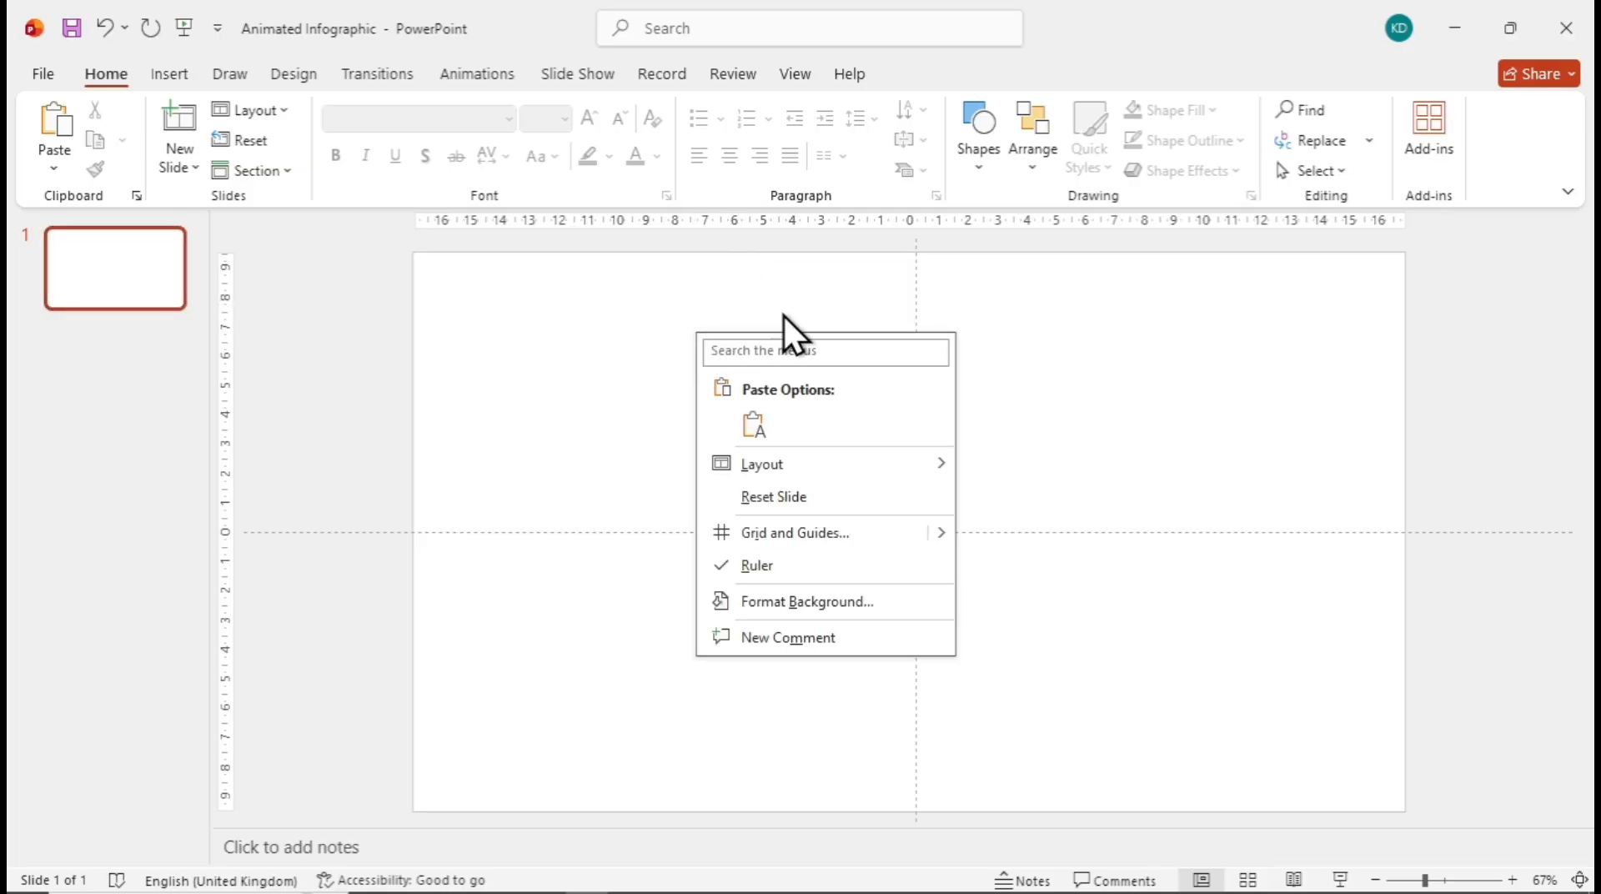
{"action": "left_click", "coordinate": [797, 602]}
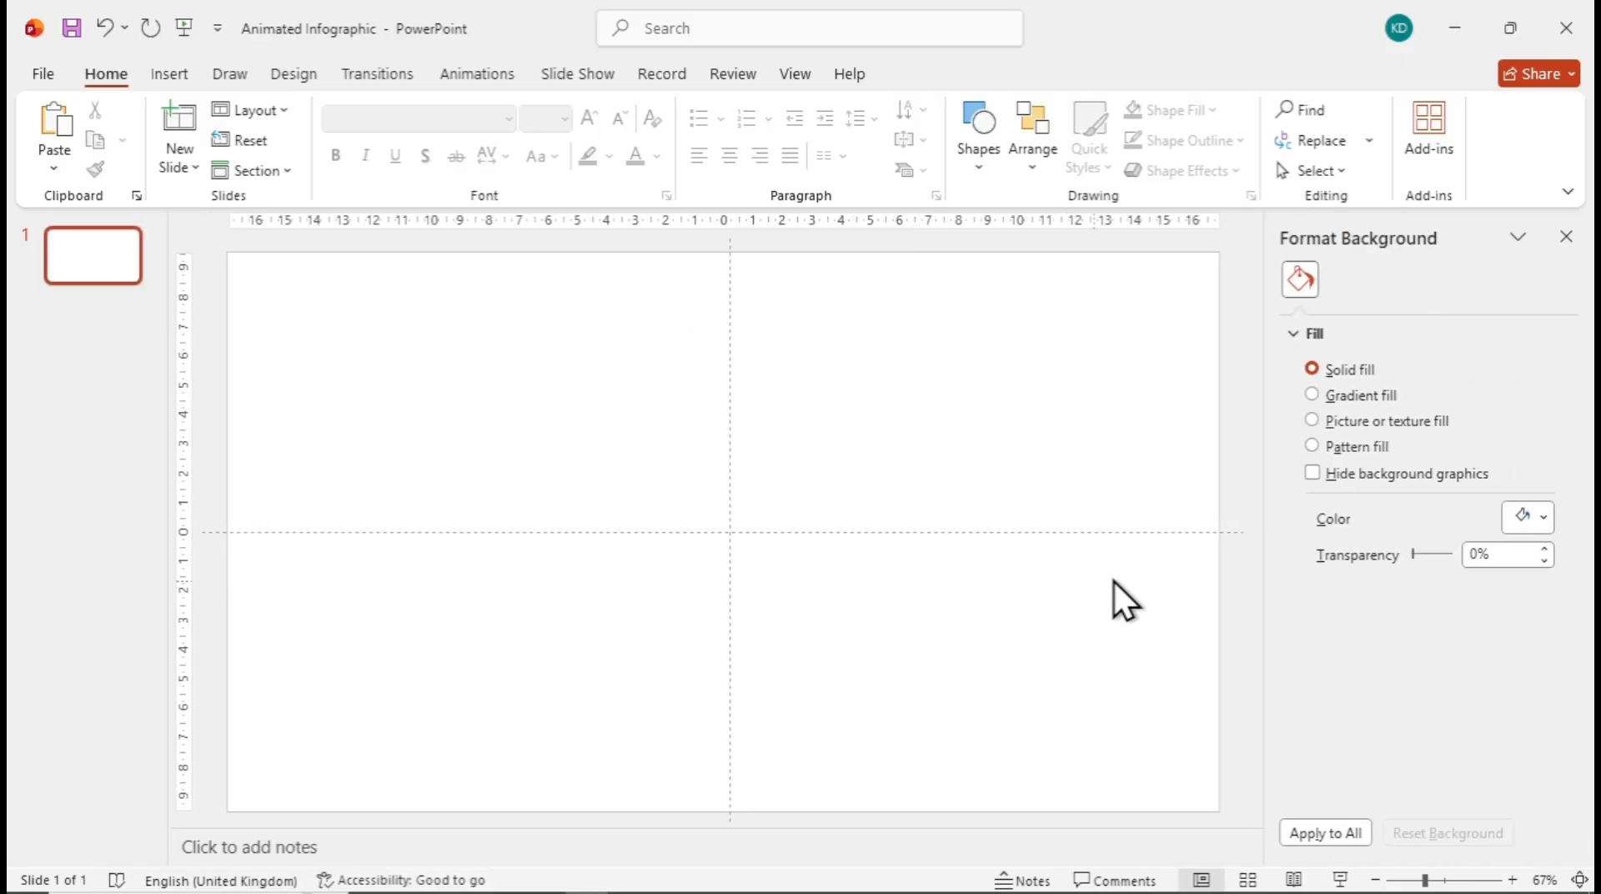
{"action": "left_click", "coordinate": [1552, 517]}
{"action": "left_click", "coordinate": [1394, 493]}
{"action": "double_click", "coordinate": [748, 582]}
{"action": "type", "text": "#180521"}
{"action": "left_click", "coordinate": [932, 253]}
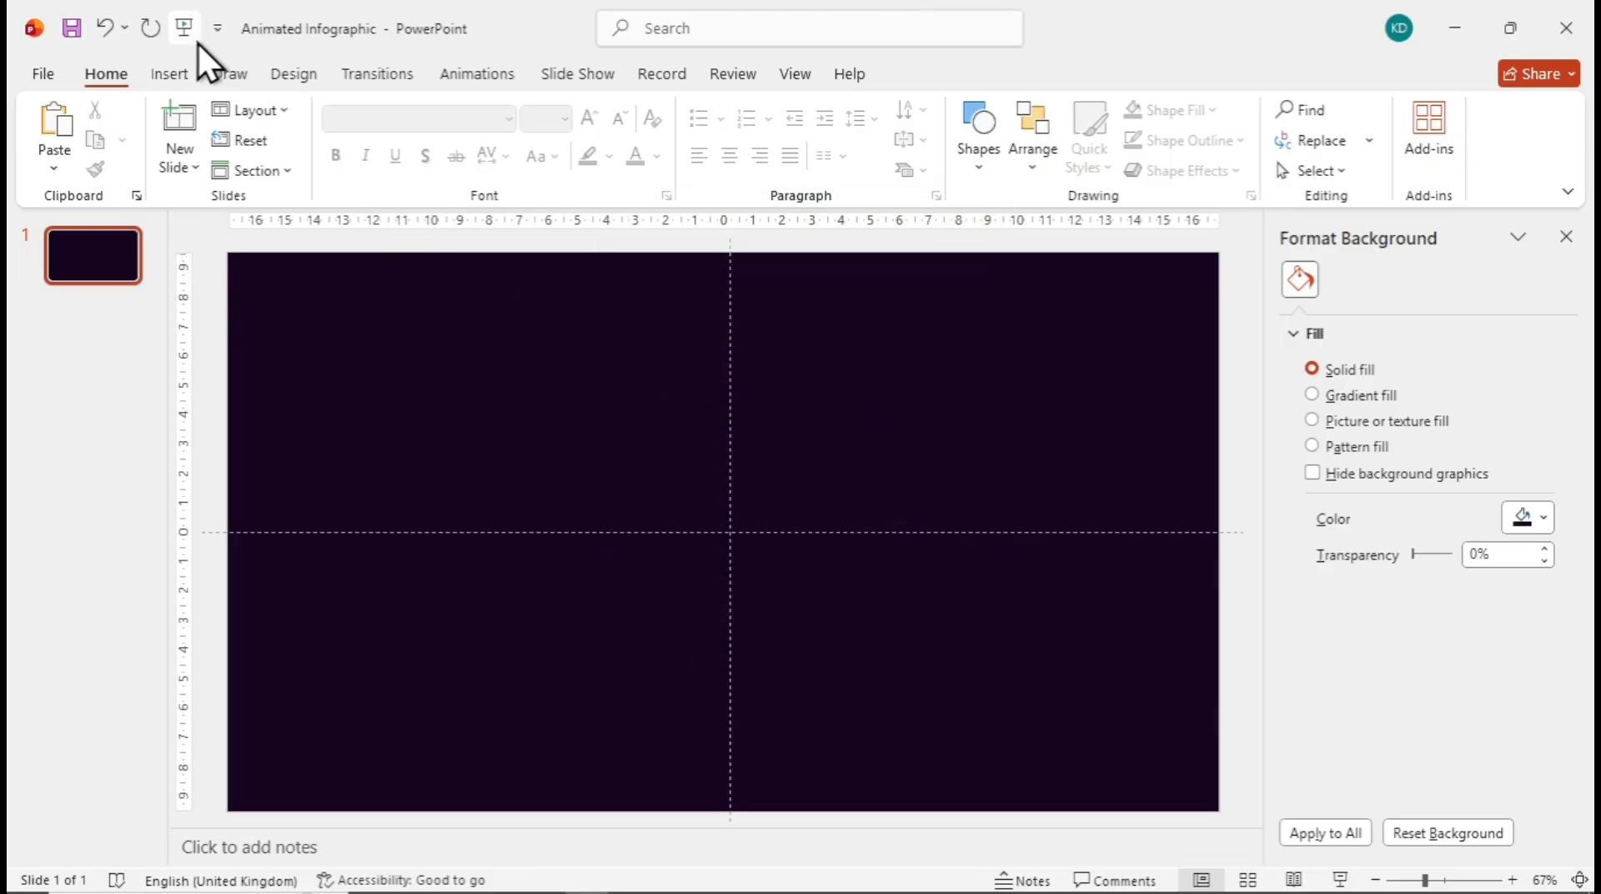
- Insert a Basic Venn SmartArt graphic from the Relationship layouts
{"action": "left_click", "coordinate": [170, 76]}
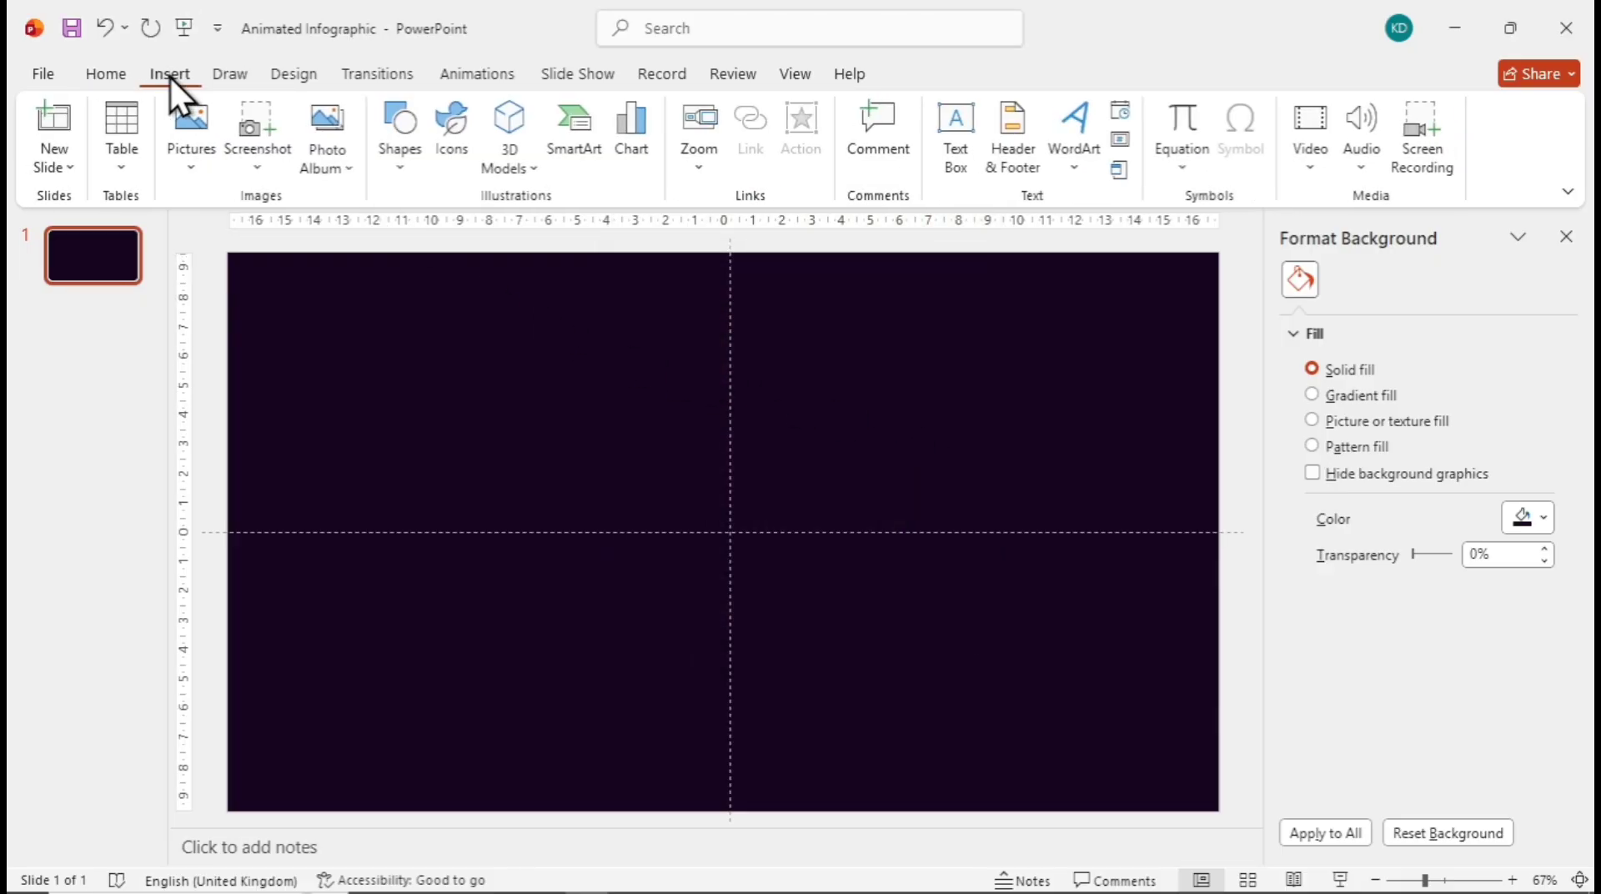
{"action": "left_click", "coordinate": [557, 156]}
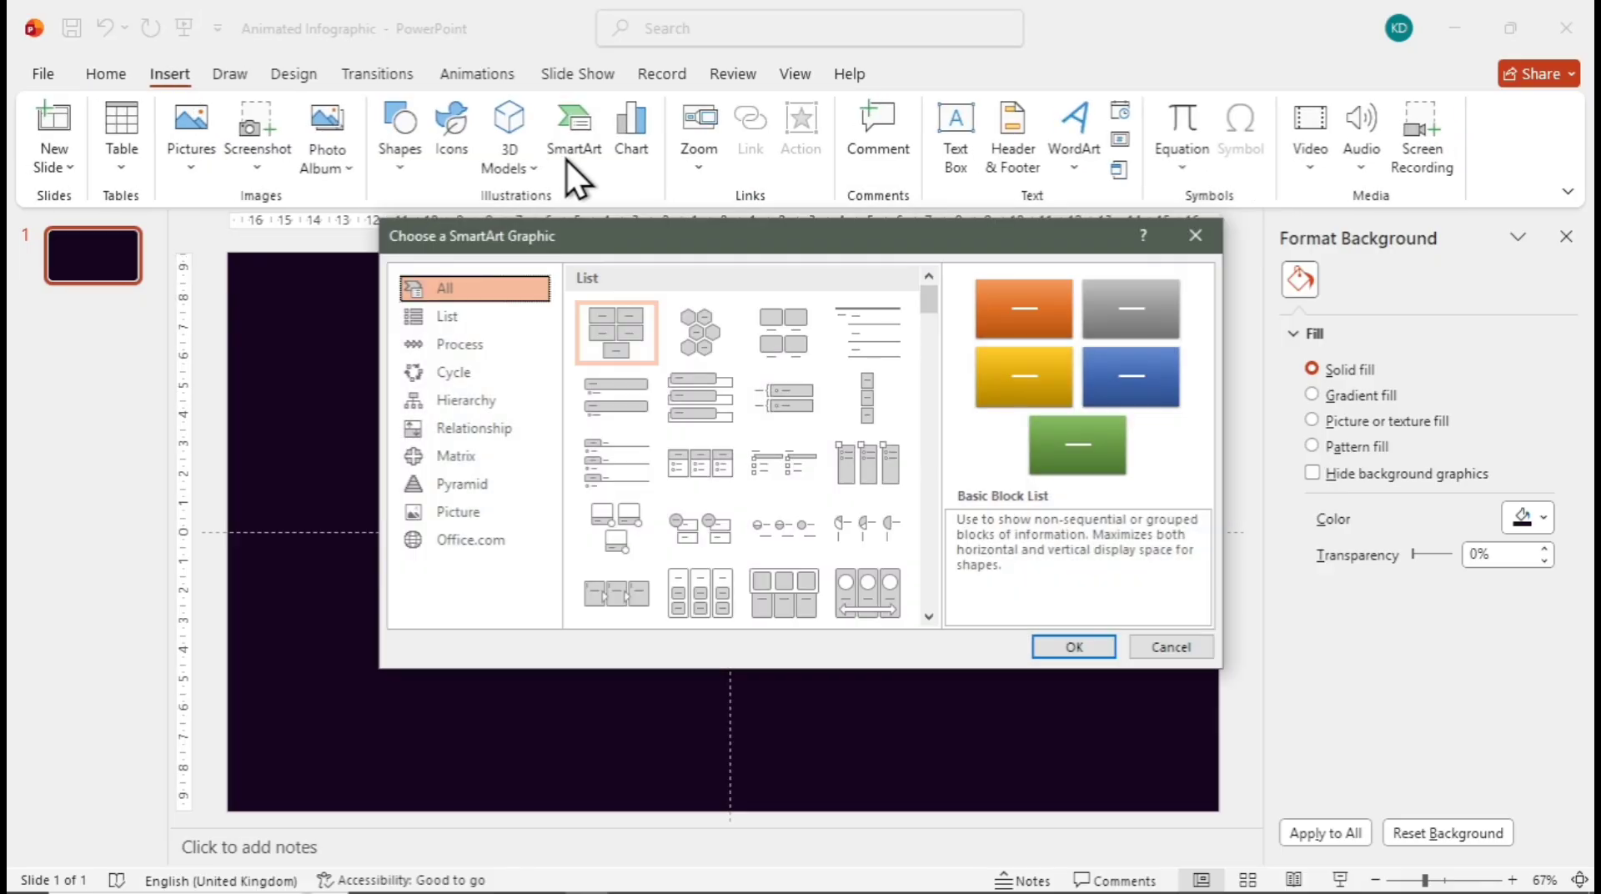
{"action": "left_click", "coordinate": [467, 427]}
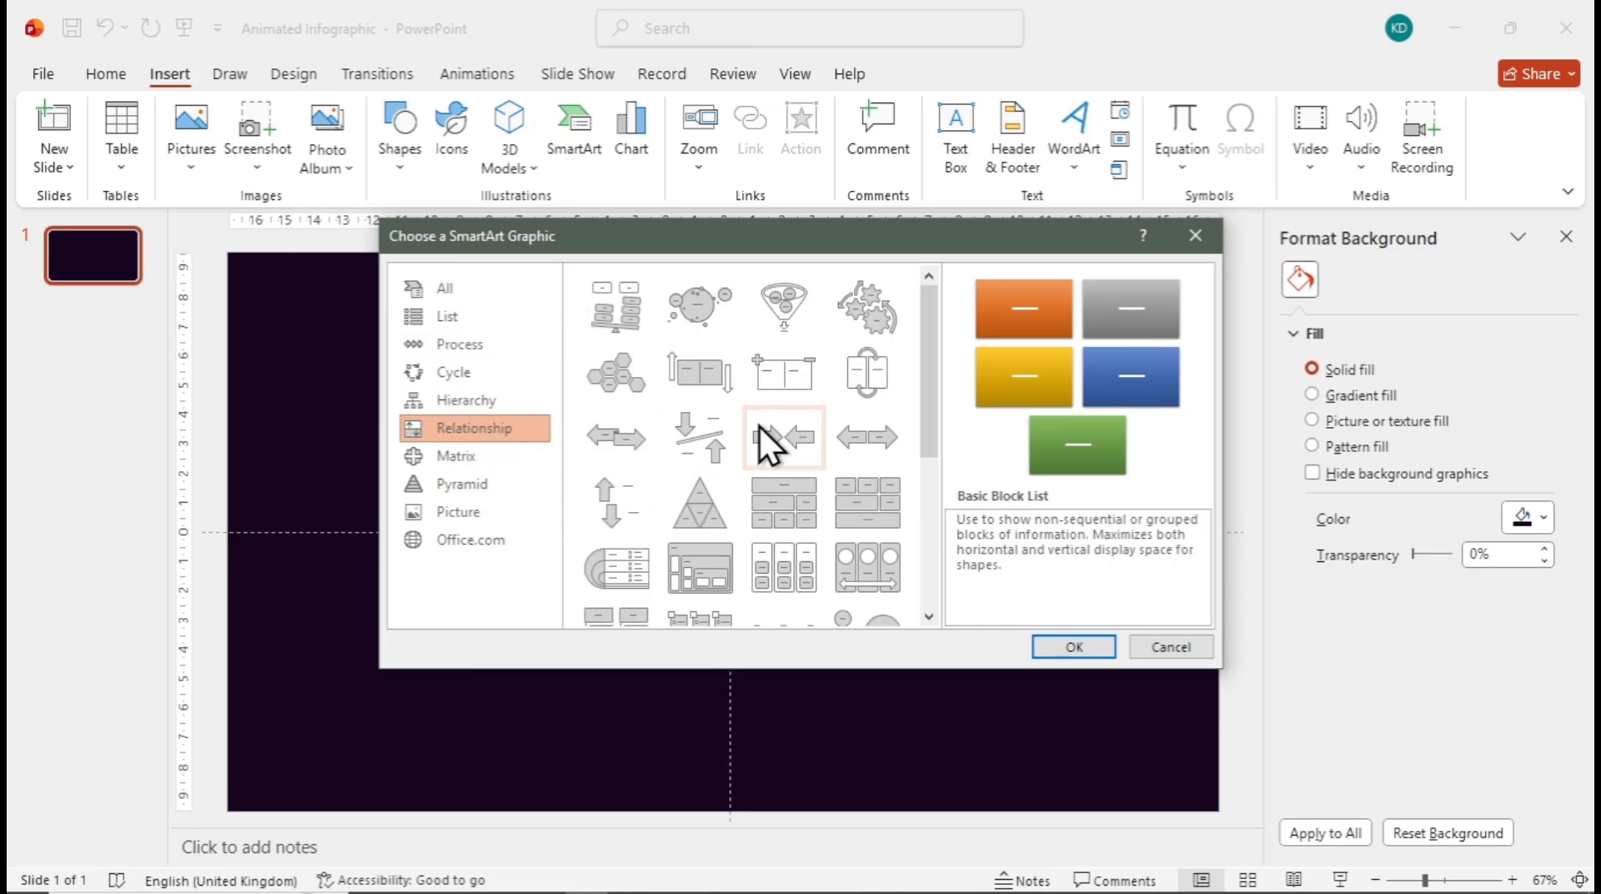
{"action": "scroll", "coordinate": [759, 425], "scroll_direction": "down", "scroll_amount": 3}
{"action": "scroll", "coordinate": [759, 425], "scroll_direction": "down", "scroll_amount": 2}
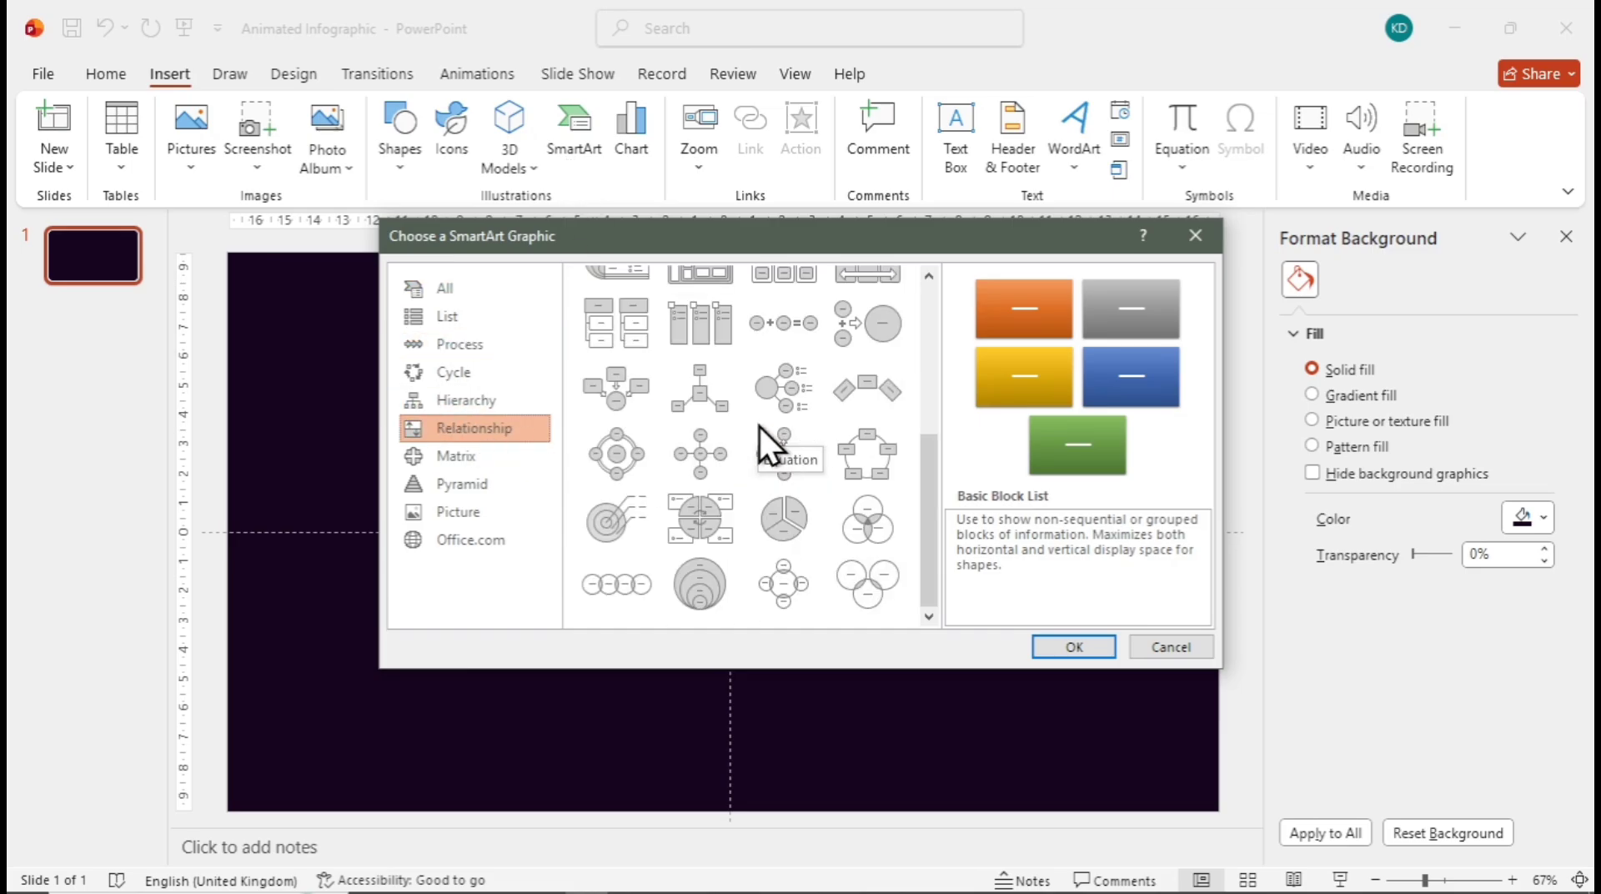
{"action": "left_click", "coordinate": [850, 519]}
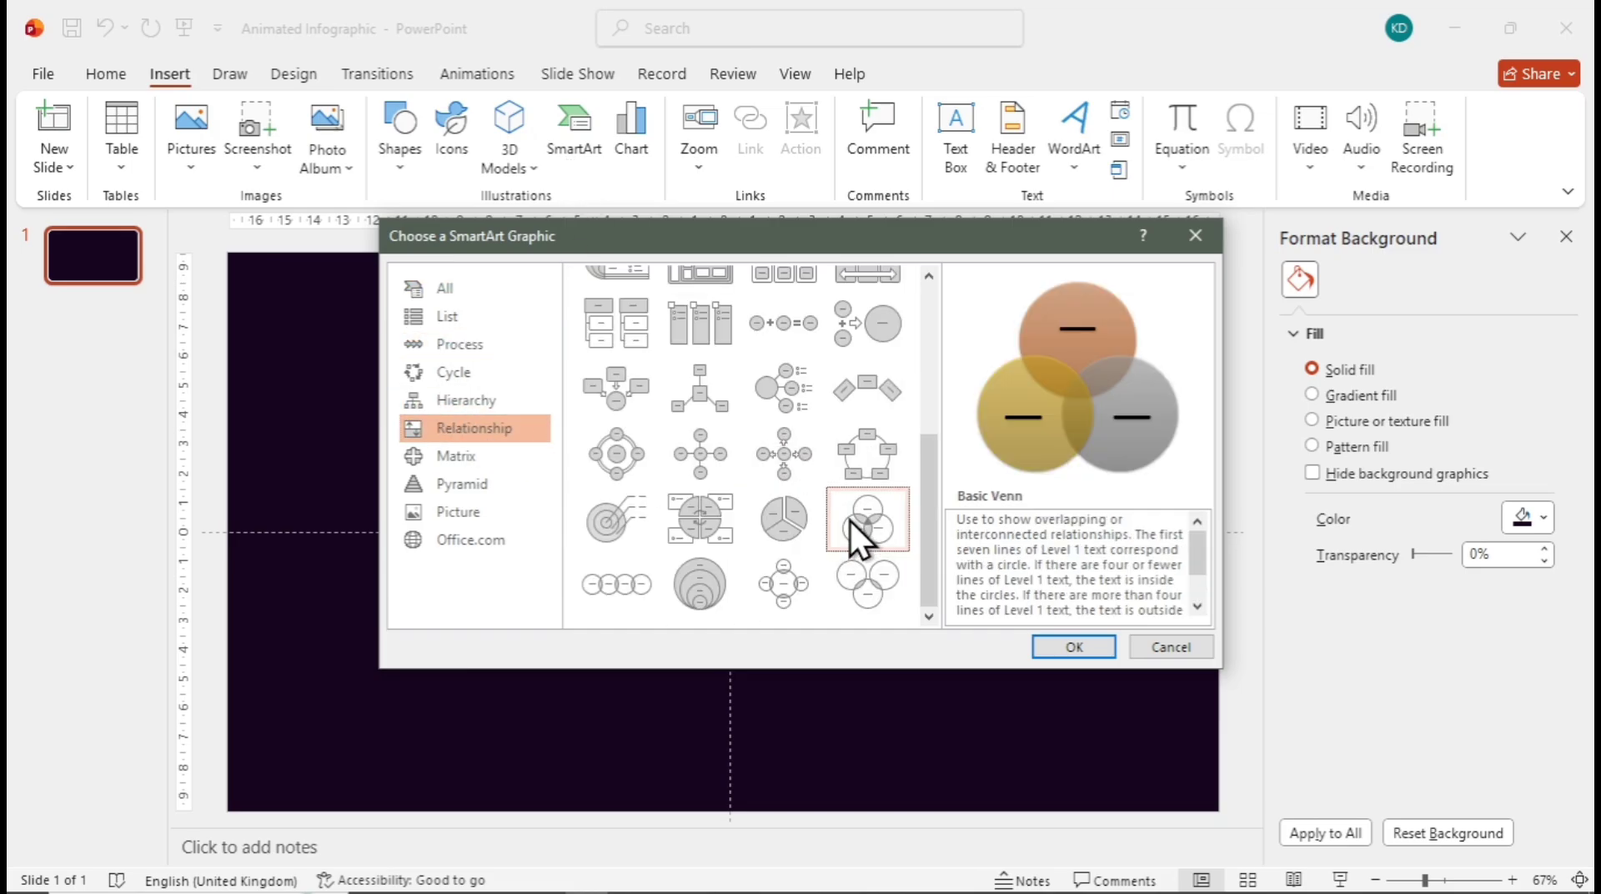
{"action": "left_click", "coordinate": [1074, 647]}
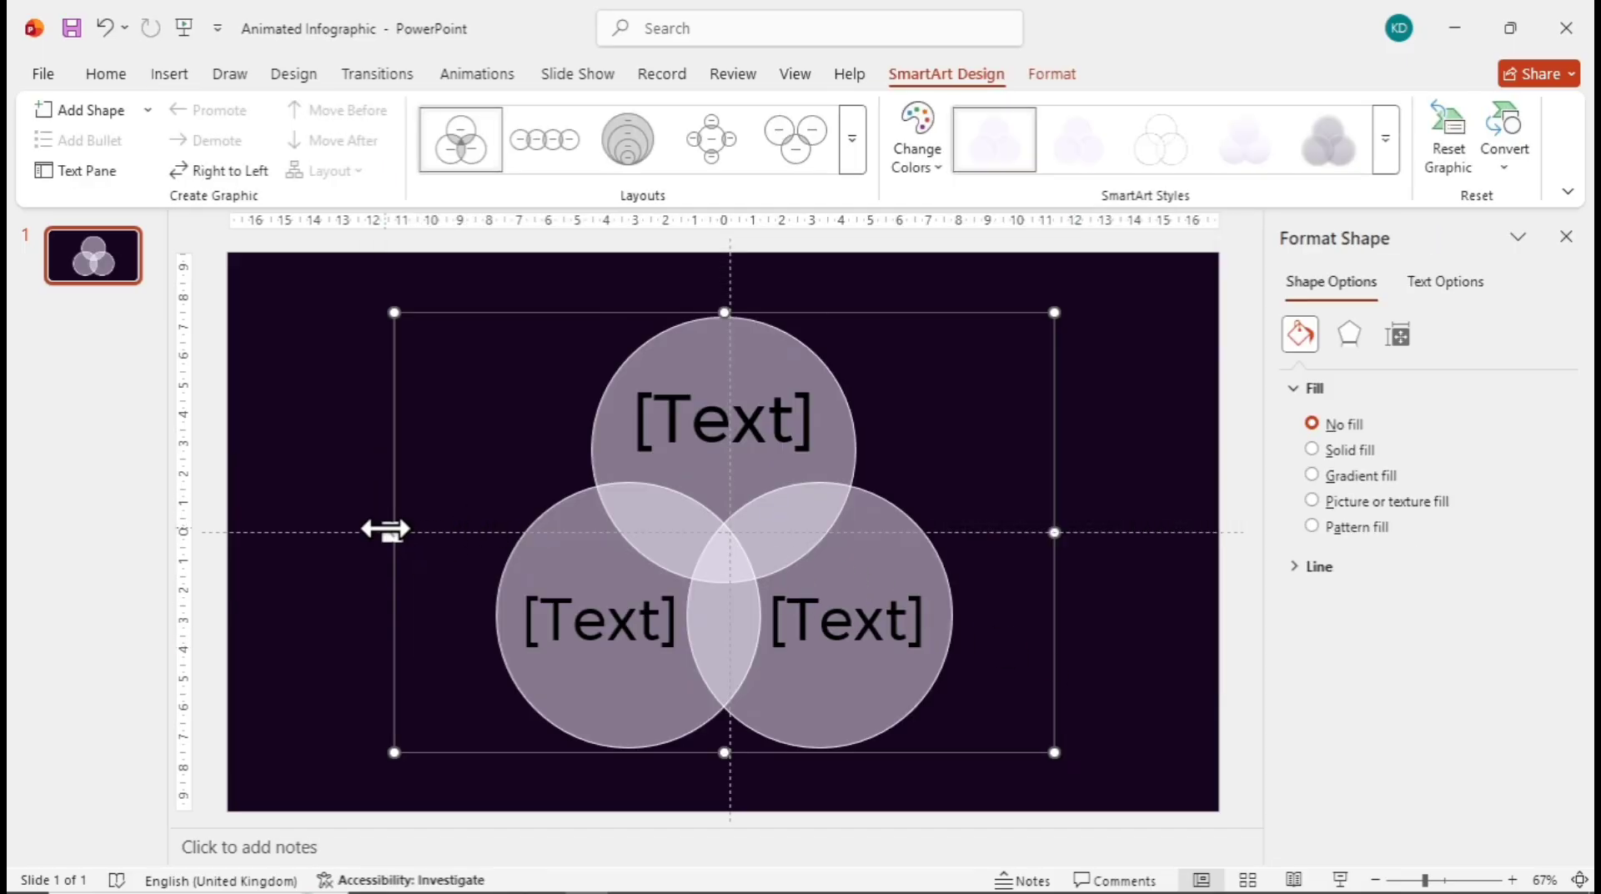
- Label the Venn circles 1, 2, 3, 4 and 5 in the text pane
{"action": "left_click", "coordinate": [391, 531]}
{"action": "type", "text": "1"}
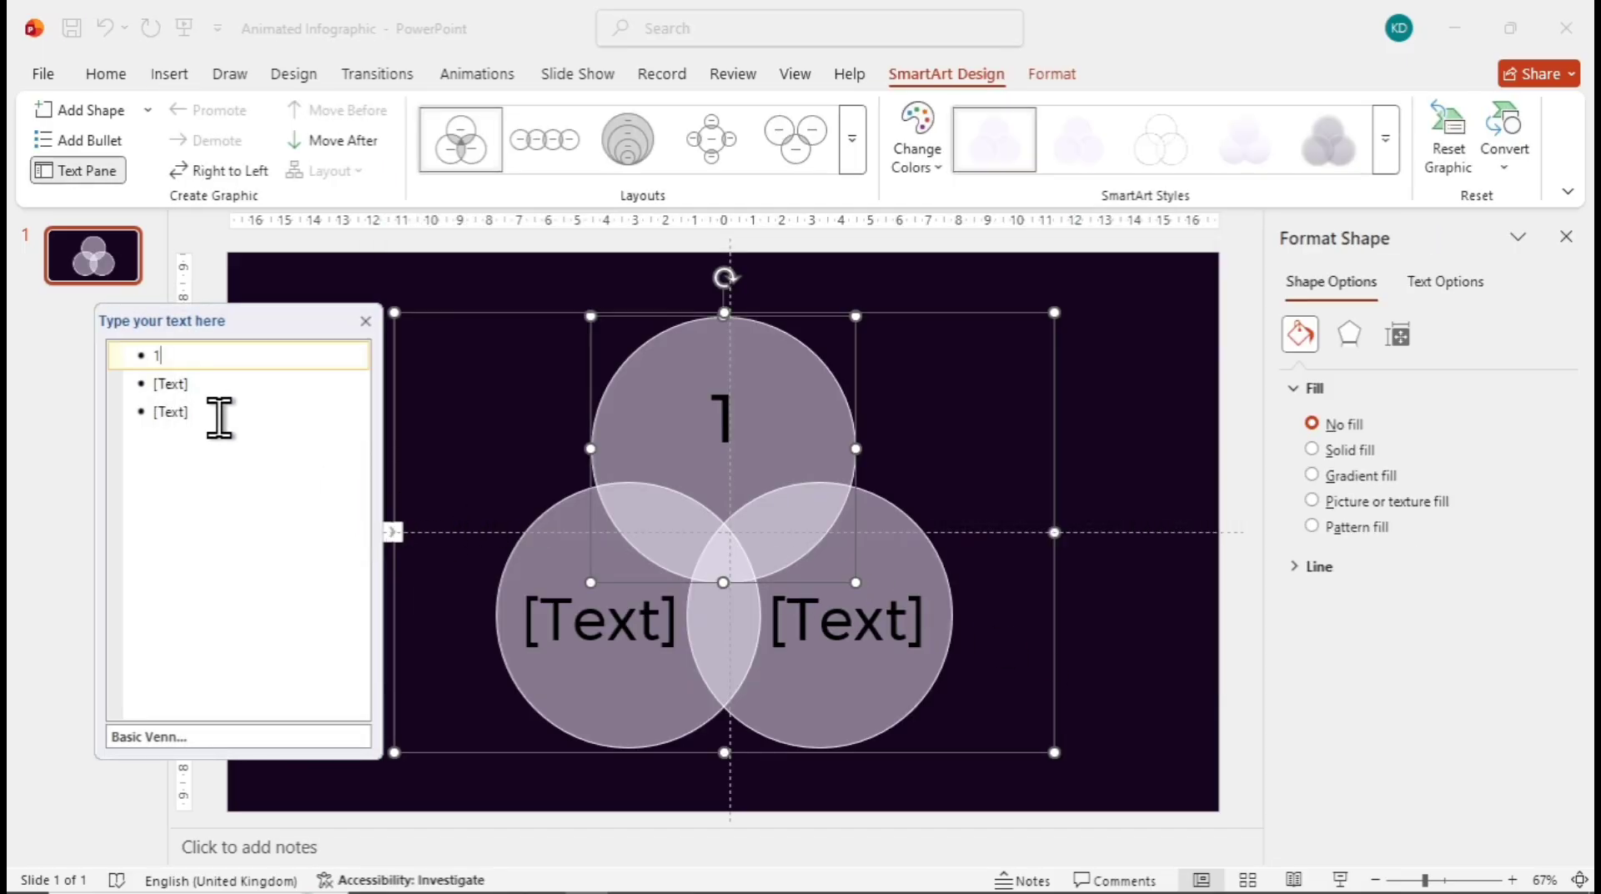
{"action": "key", "text": "Down"}
{"action": "type", "text": "2"}
{"action": "key", "text": "Down"}
{"action": "type", "text": "3"}
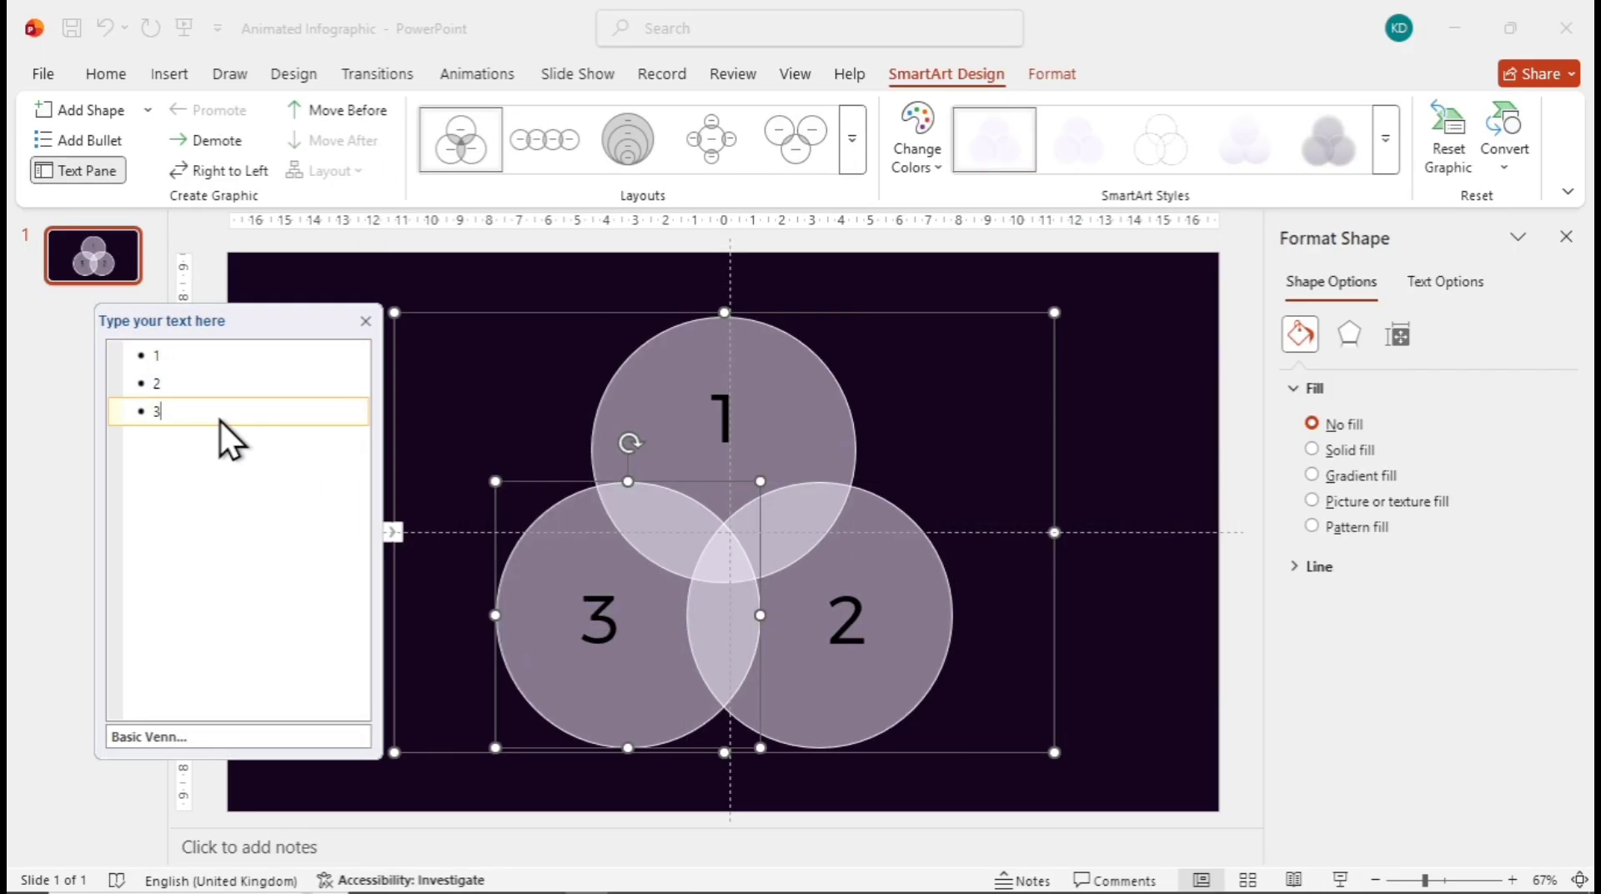
{"action": "key", "text": "Return"}
{"action": "type", "text": "45"}
{"action": "key", "text": "BackSpace"}
{"action": "key", "text": "Return"}
{"action": "type", "text": "5"}
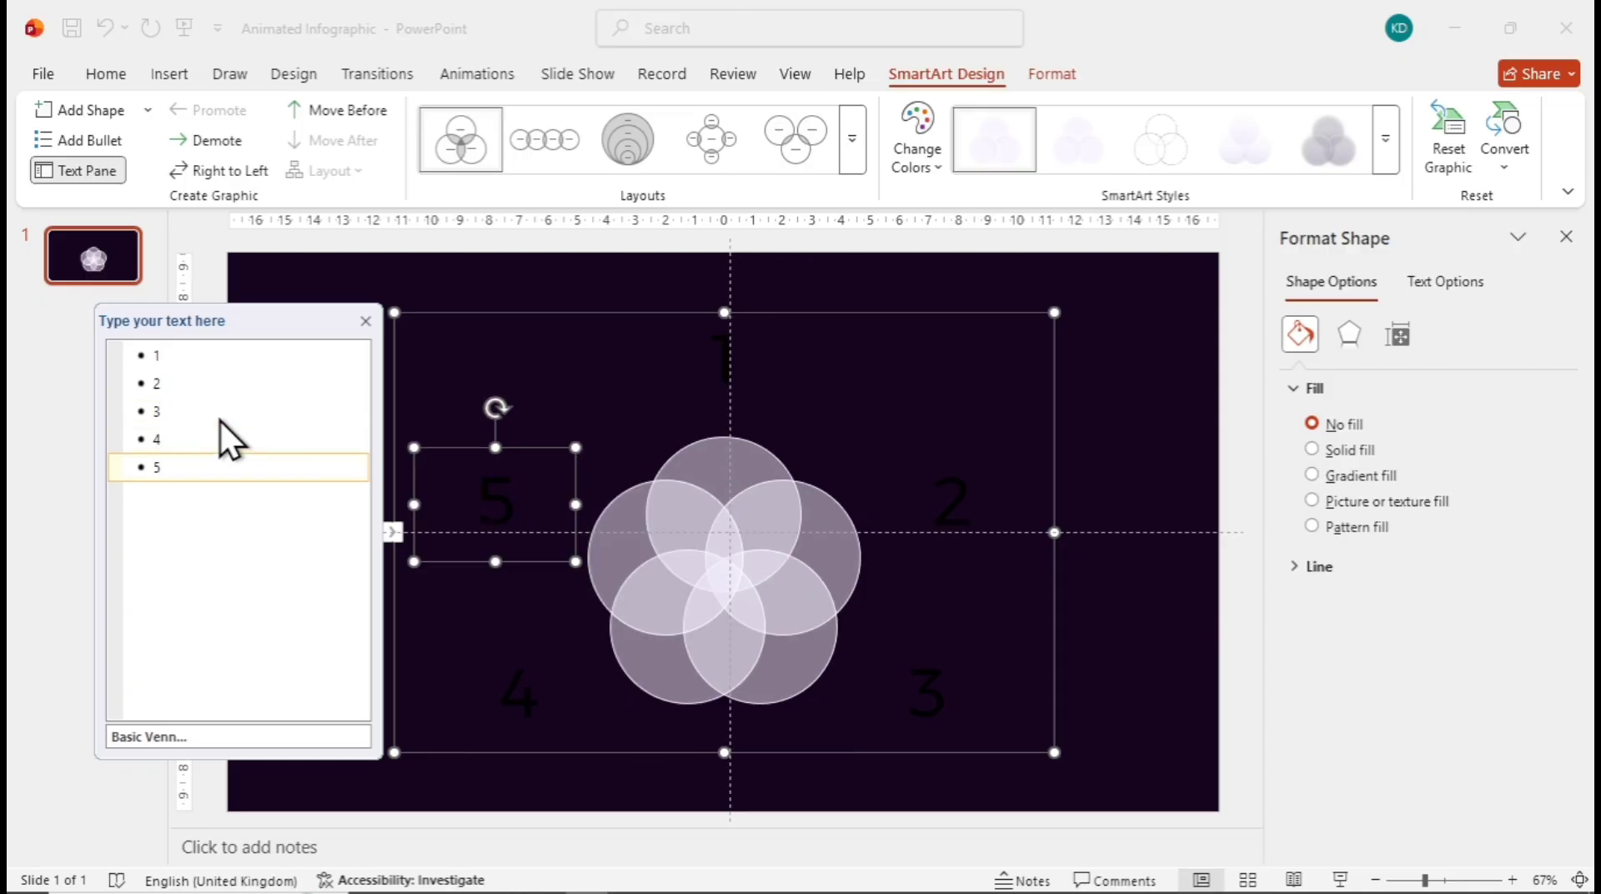
{"action": "left_click", "coordinate": [392, 532]}
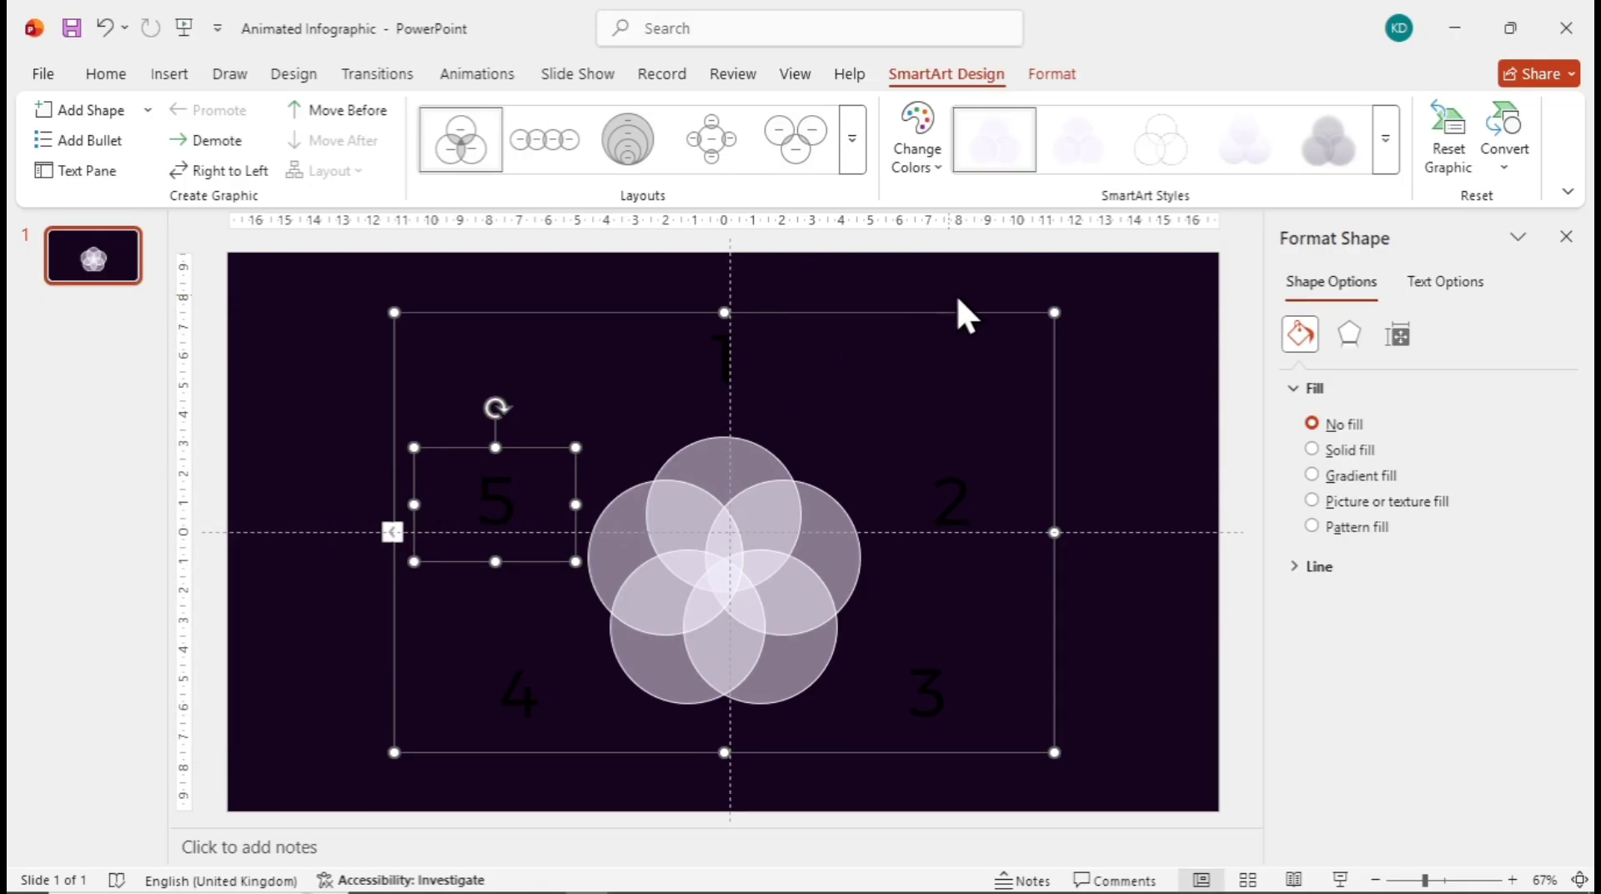
- Convert the SmartArt Venn to shapes and ungroup them into loose circles and labels
{"action": "left_click", "coordinate": [937, 312]}
{"action": "right_click", "coordinate": [937, 310]}
{"action": "mouse_move", "coordinate": [1002, 462]}
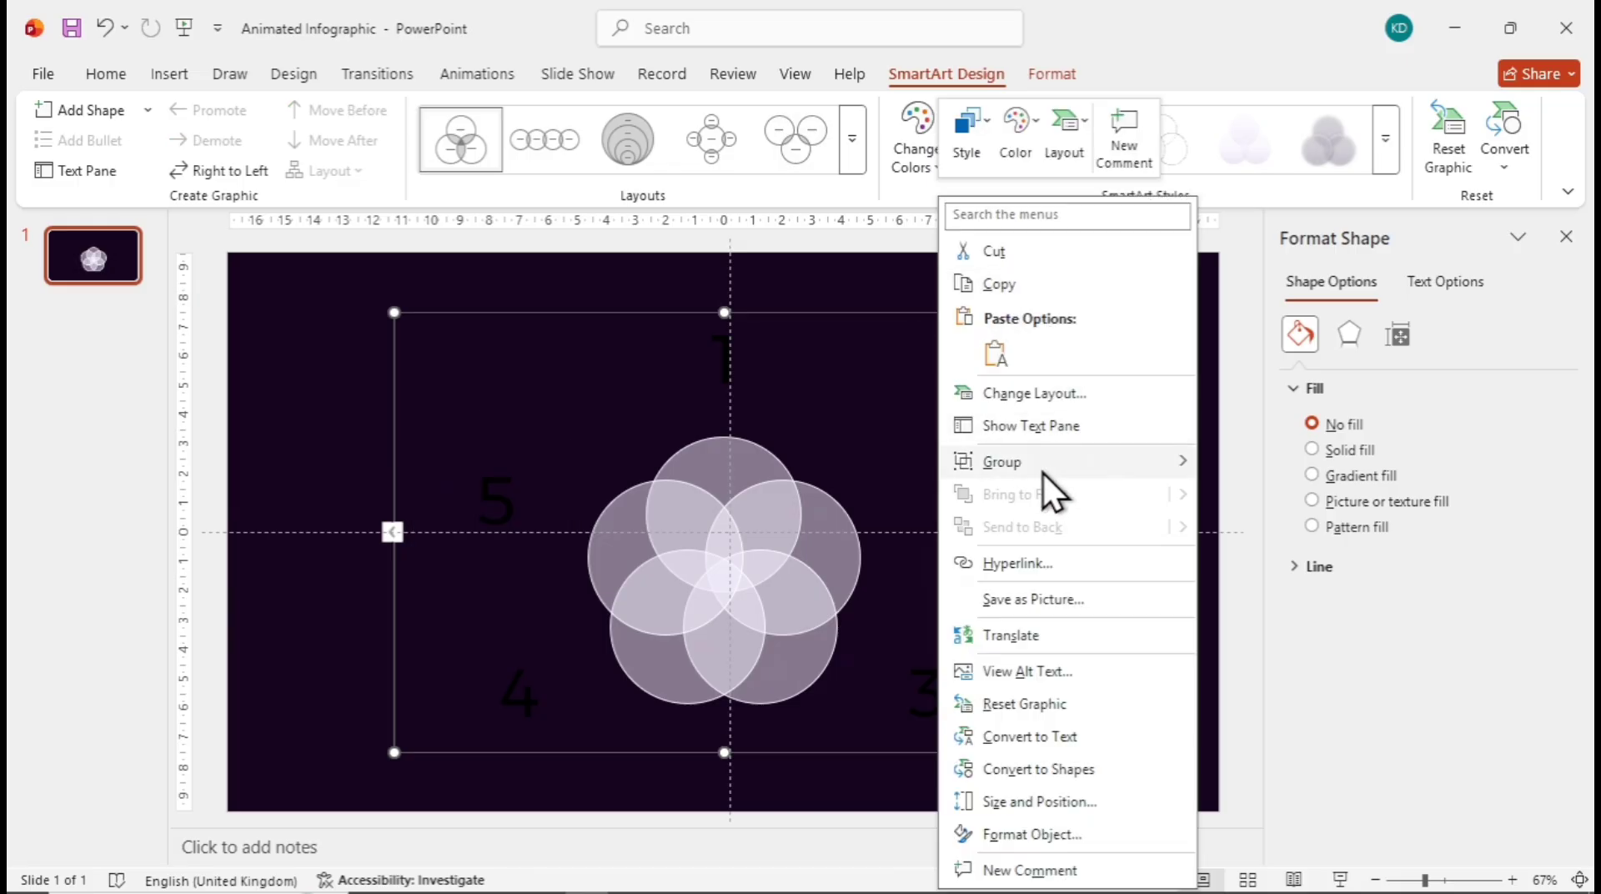
{"action": "left_click", "coordinate": [1257, 534]}
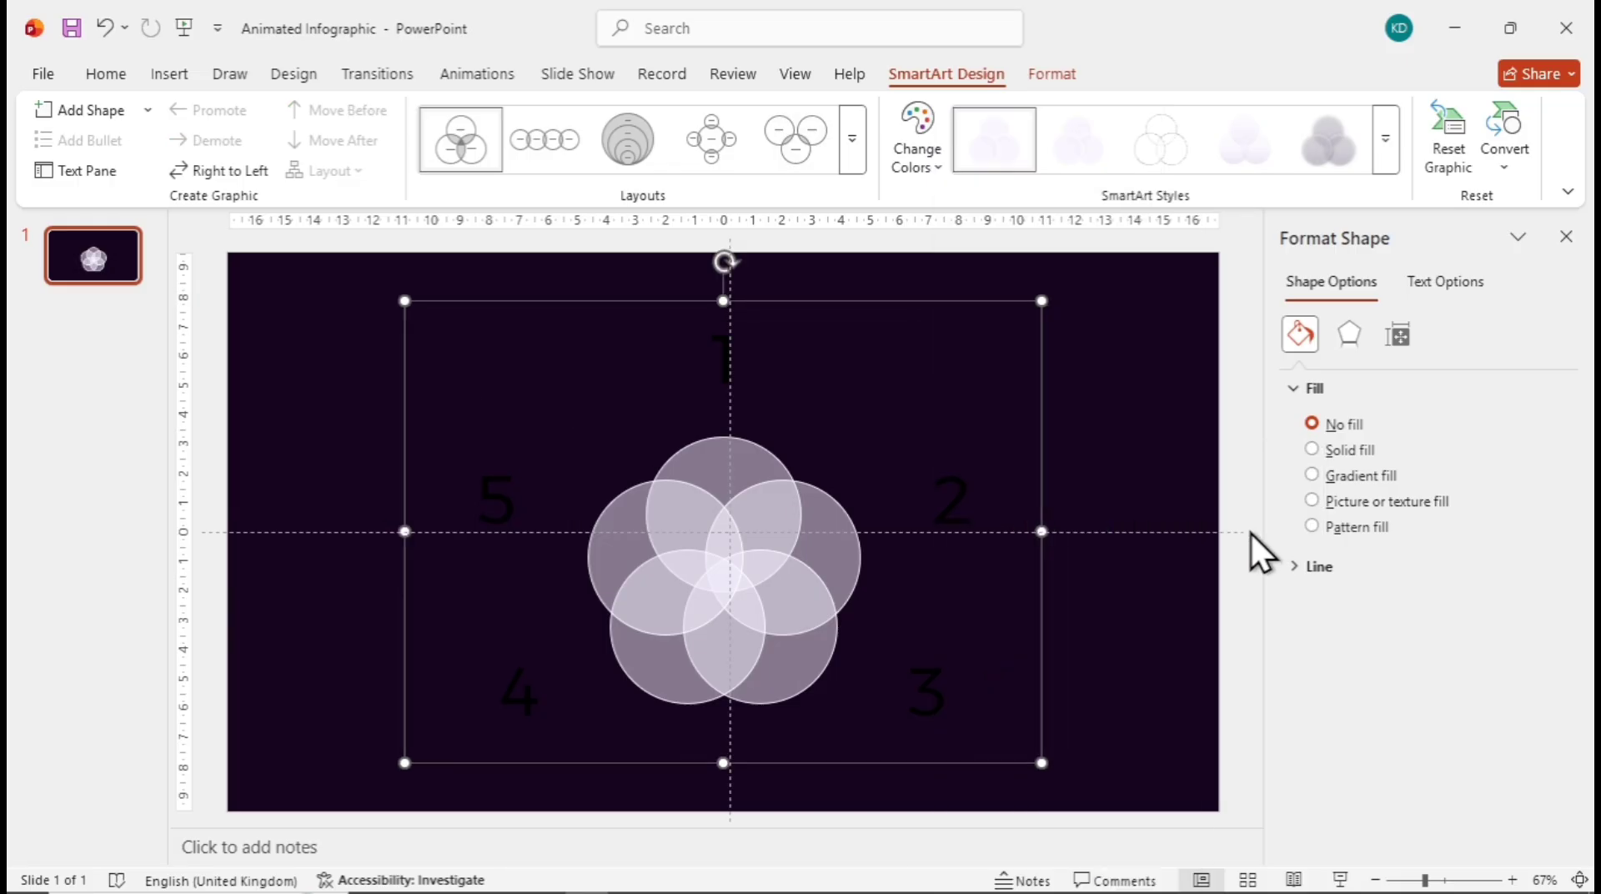
{"action": "left_click", "coordinate": [765, 311]}
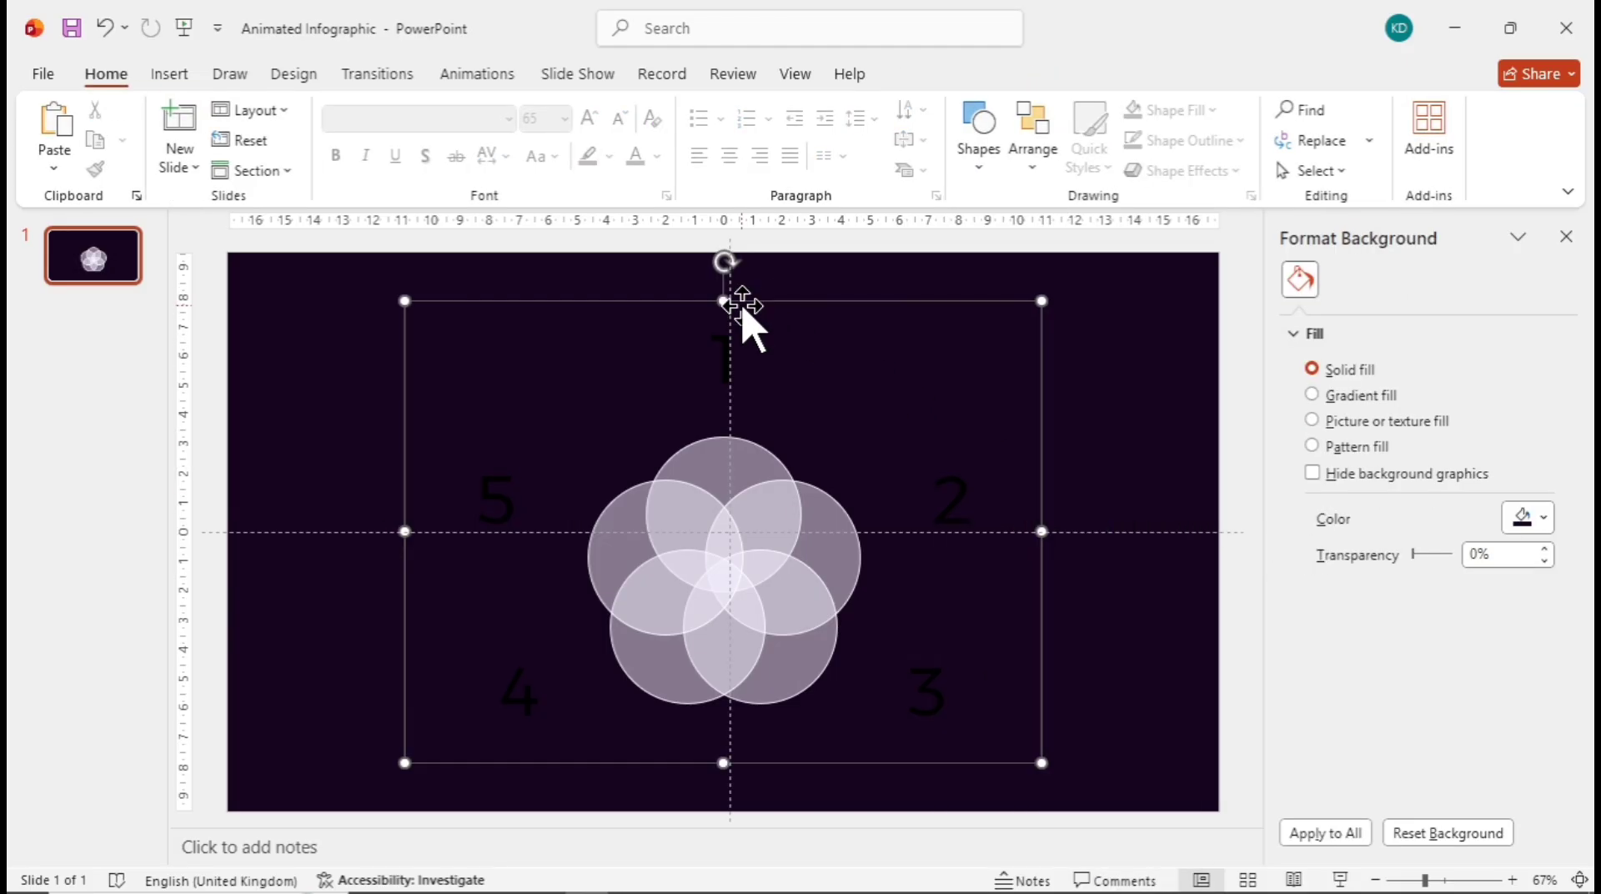
{"action": "right_click", "coordinate": [743, 307]}
{"action": "mouse_move", "coordinate": [826, 502]}
{"action": "left_click", "coordinate": [1079, 575]}
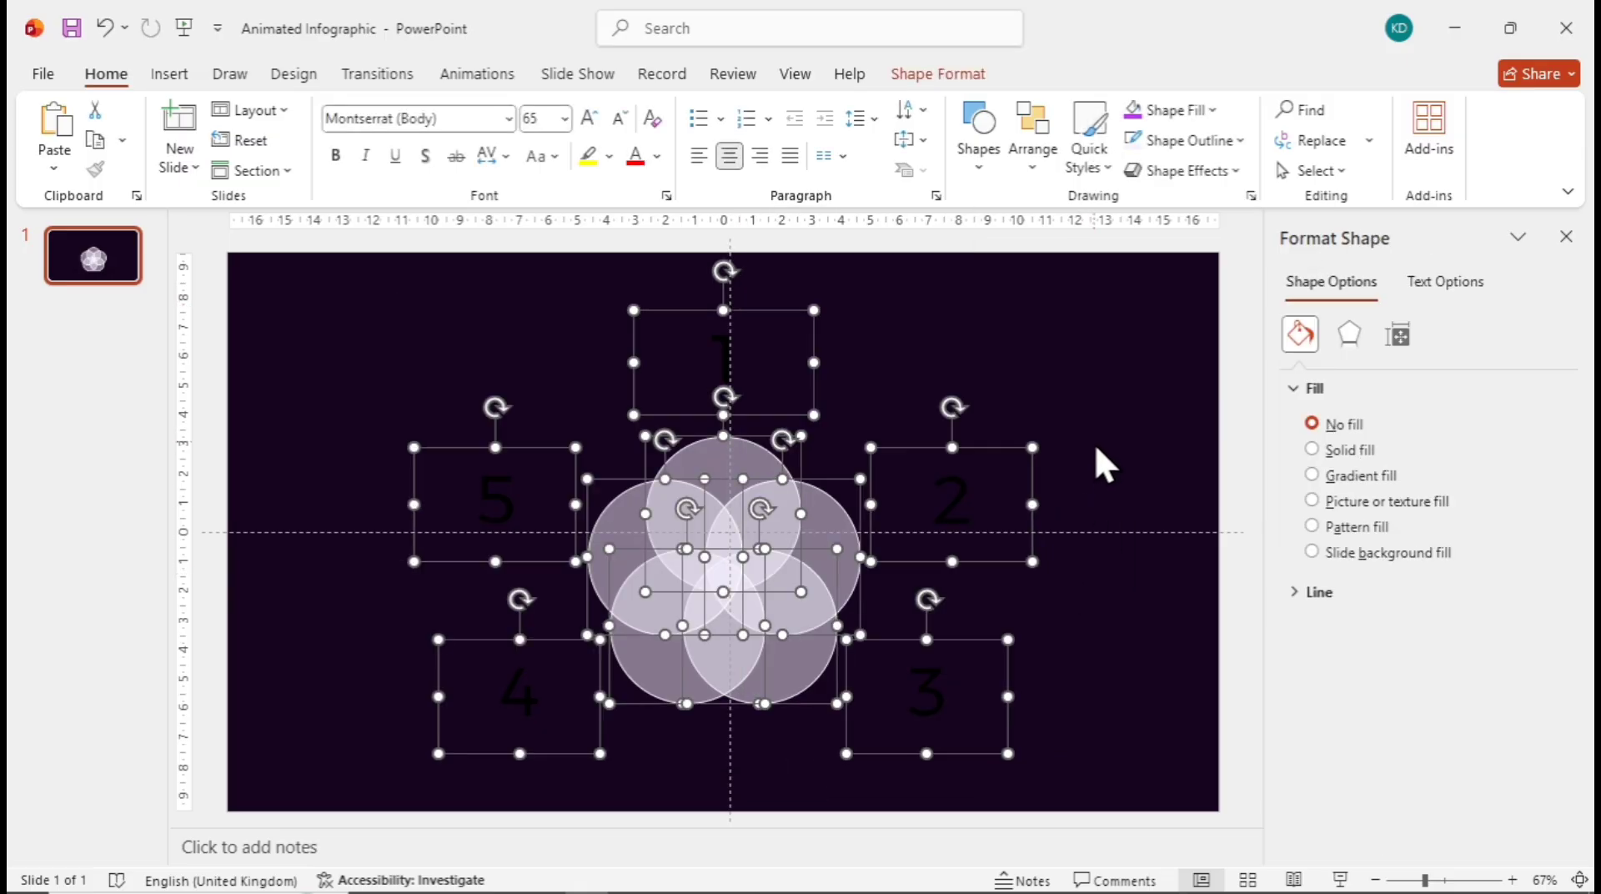
- Select all five number labels, 1 through 5, together
{"action": "left_click", "coordinate": [980, 524]}
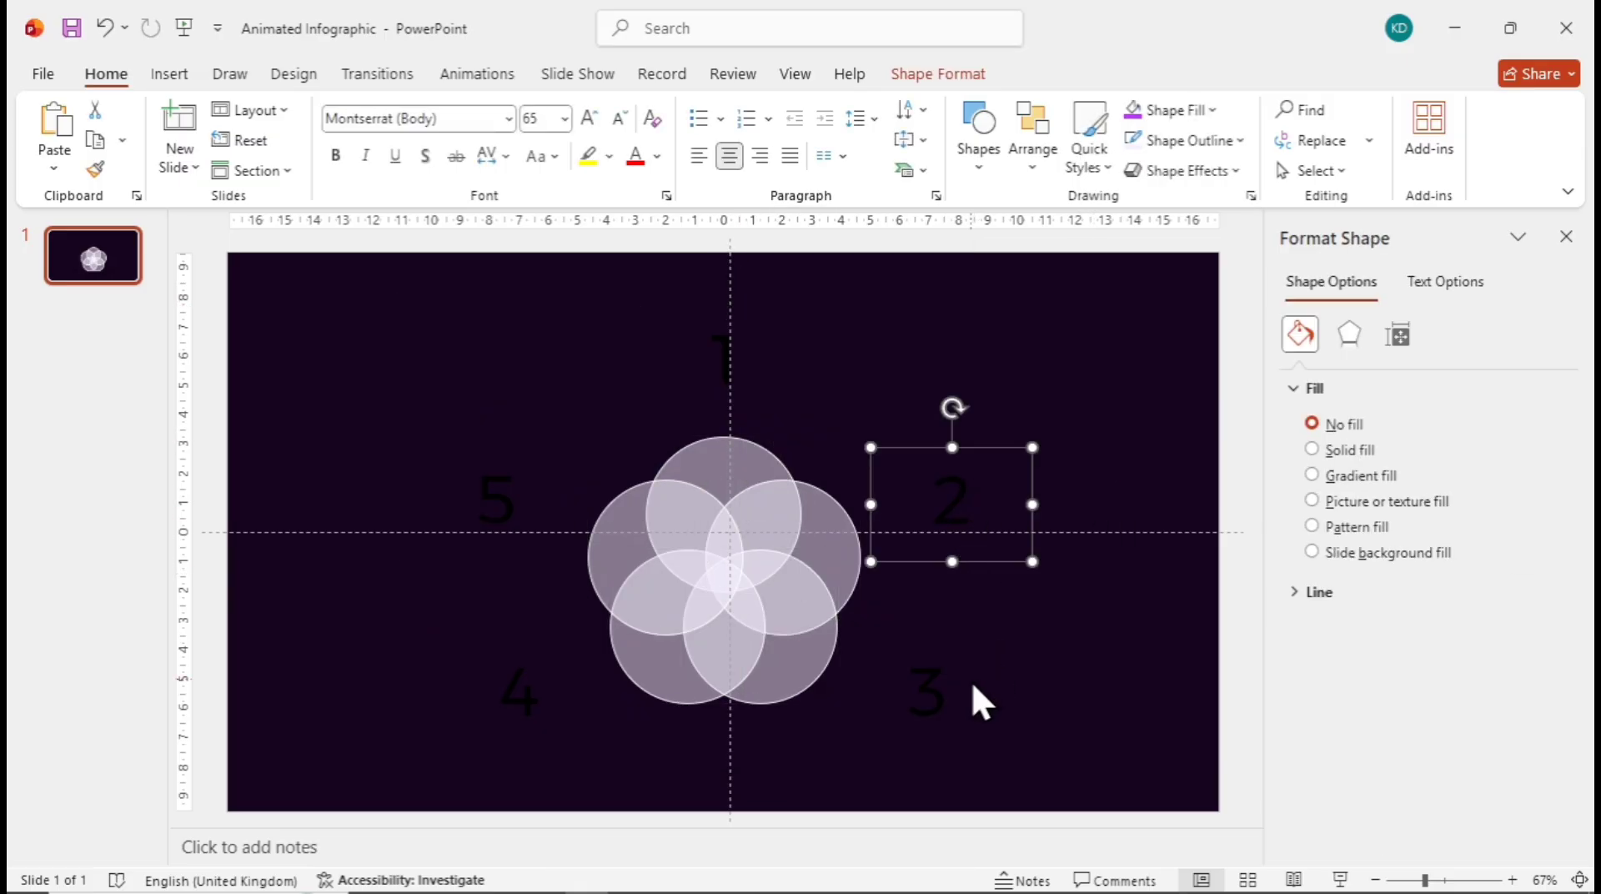
{"action": "left_click", "coordinate": [929, 680], "text": "shift"}
{"action": "left_click", "coordinate": [523, 689], "text": "shift"}
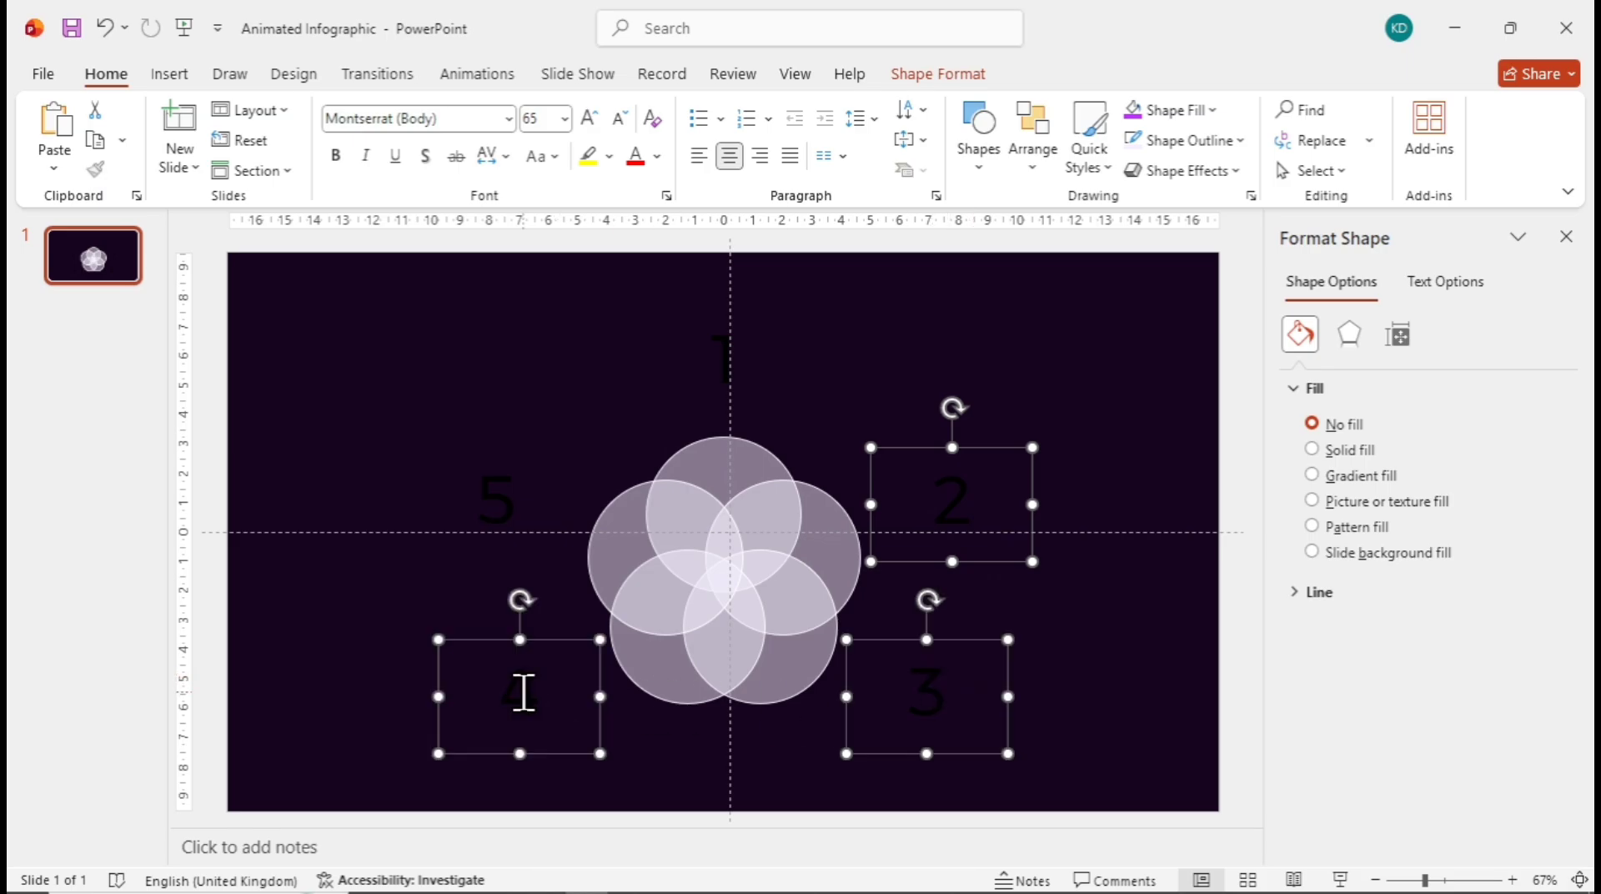
{"action": "left_click", "coordinate": [497, 500], "text": "shift"}
{"action": "left_click", "coordinate": [723, 355], "text": "shift"}
- Delete the number labels and fragment the five circles along every overlap
{"action": "key", "text": "Delete"}
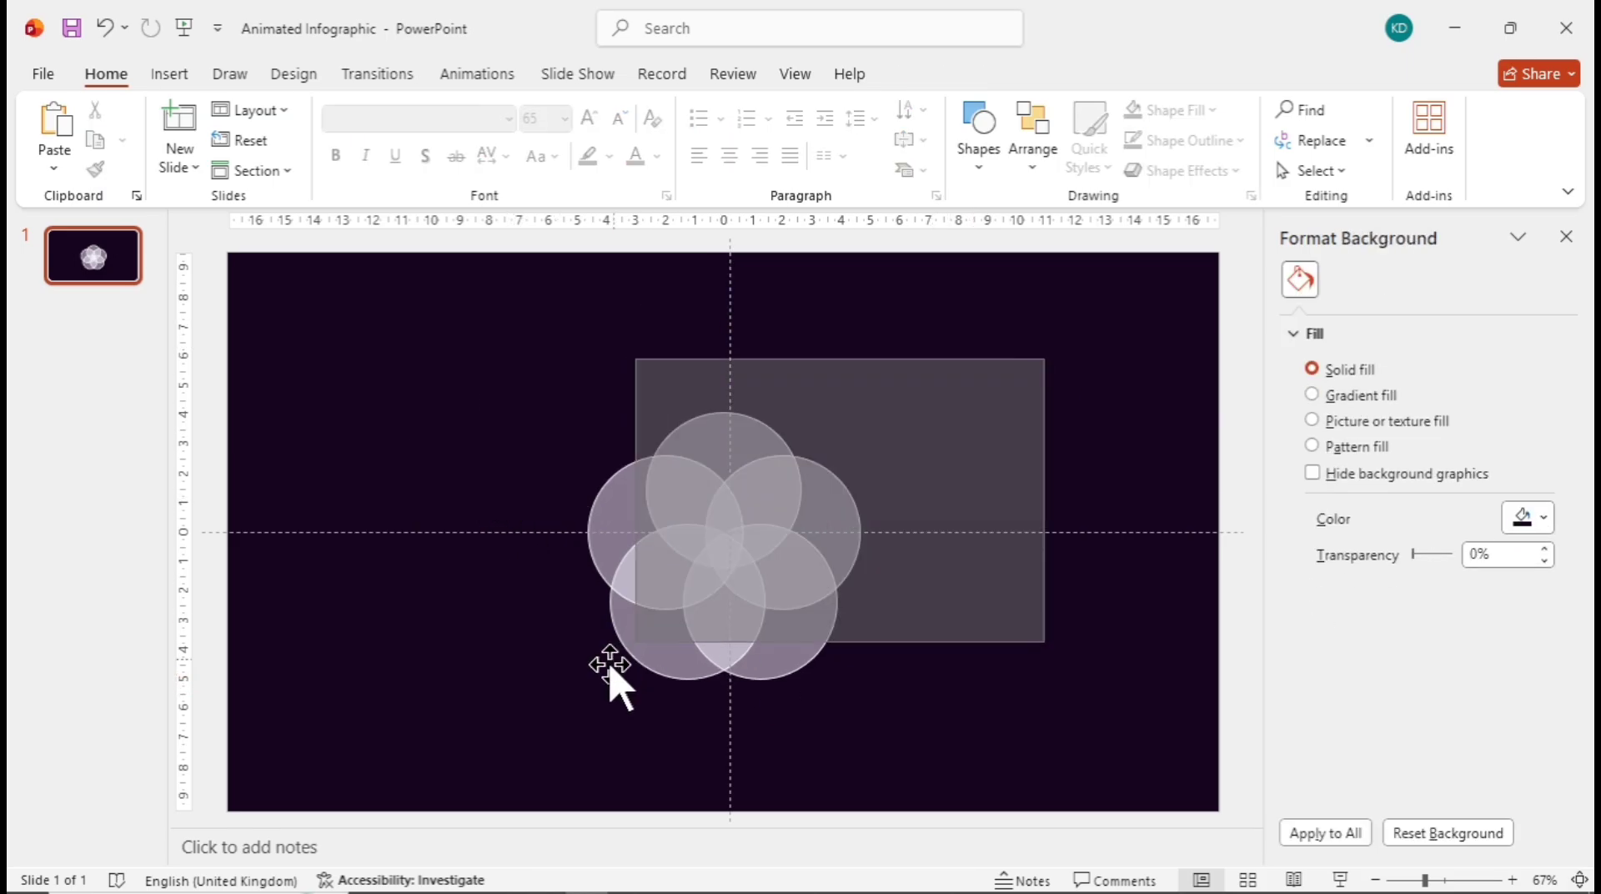
{"action": "left_click_drag", "start_coordinate": [602, 671], "coordinate": [432, 742]}
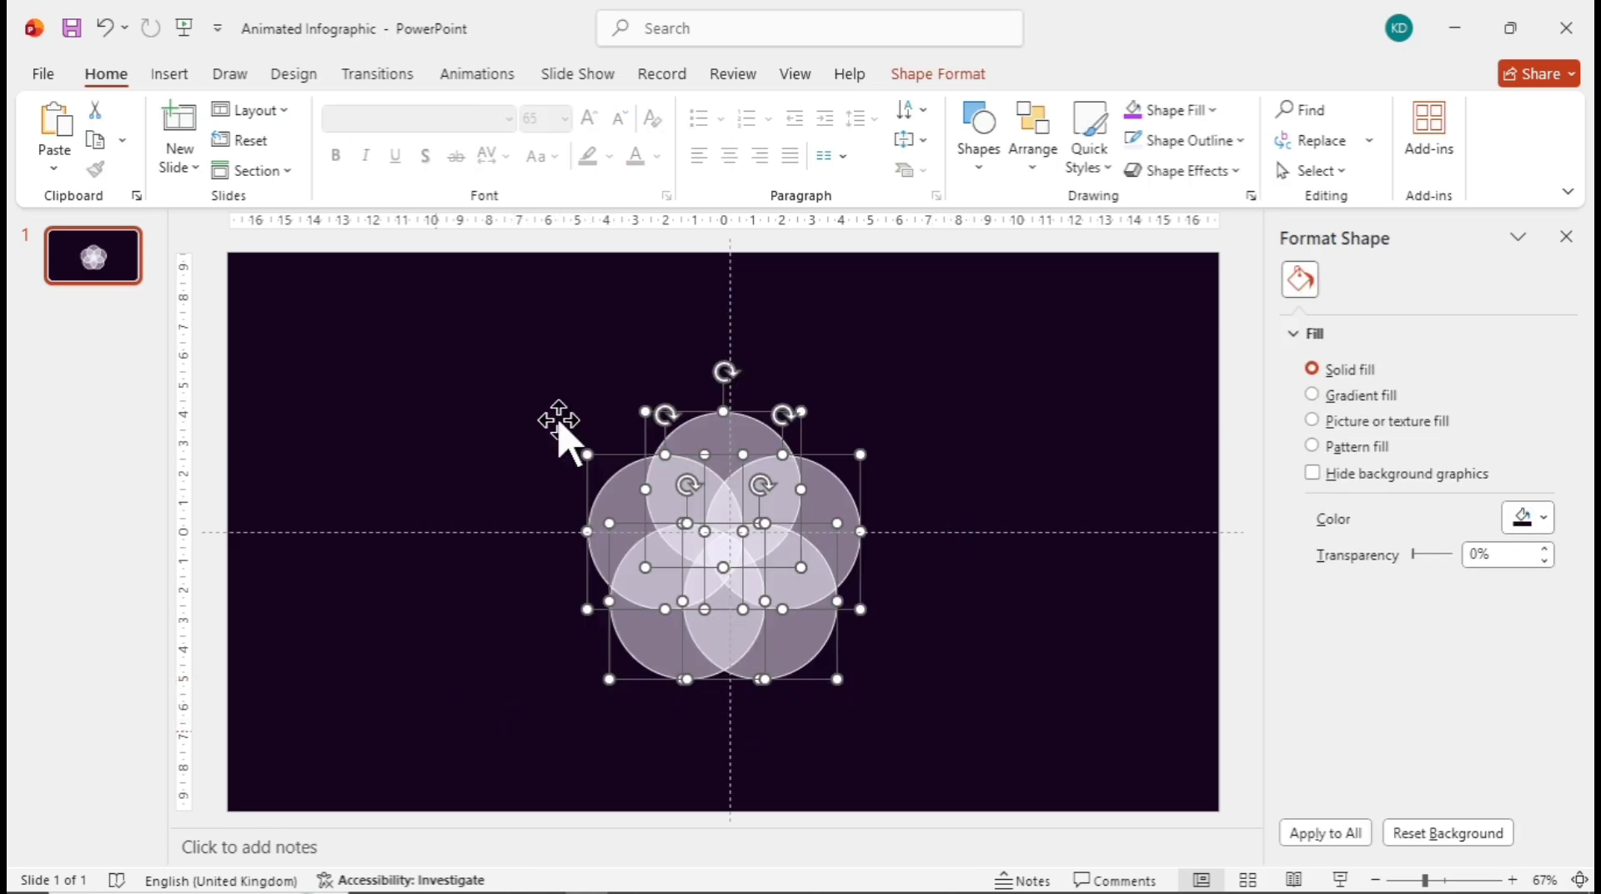
{"action": "left_click", "coordinate": [912, 77]}
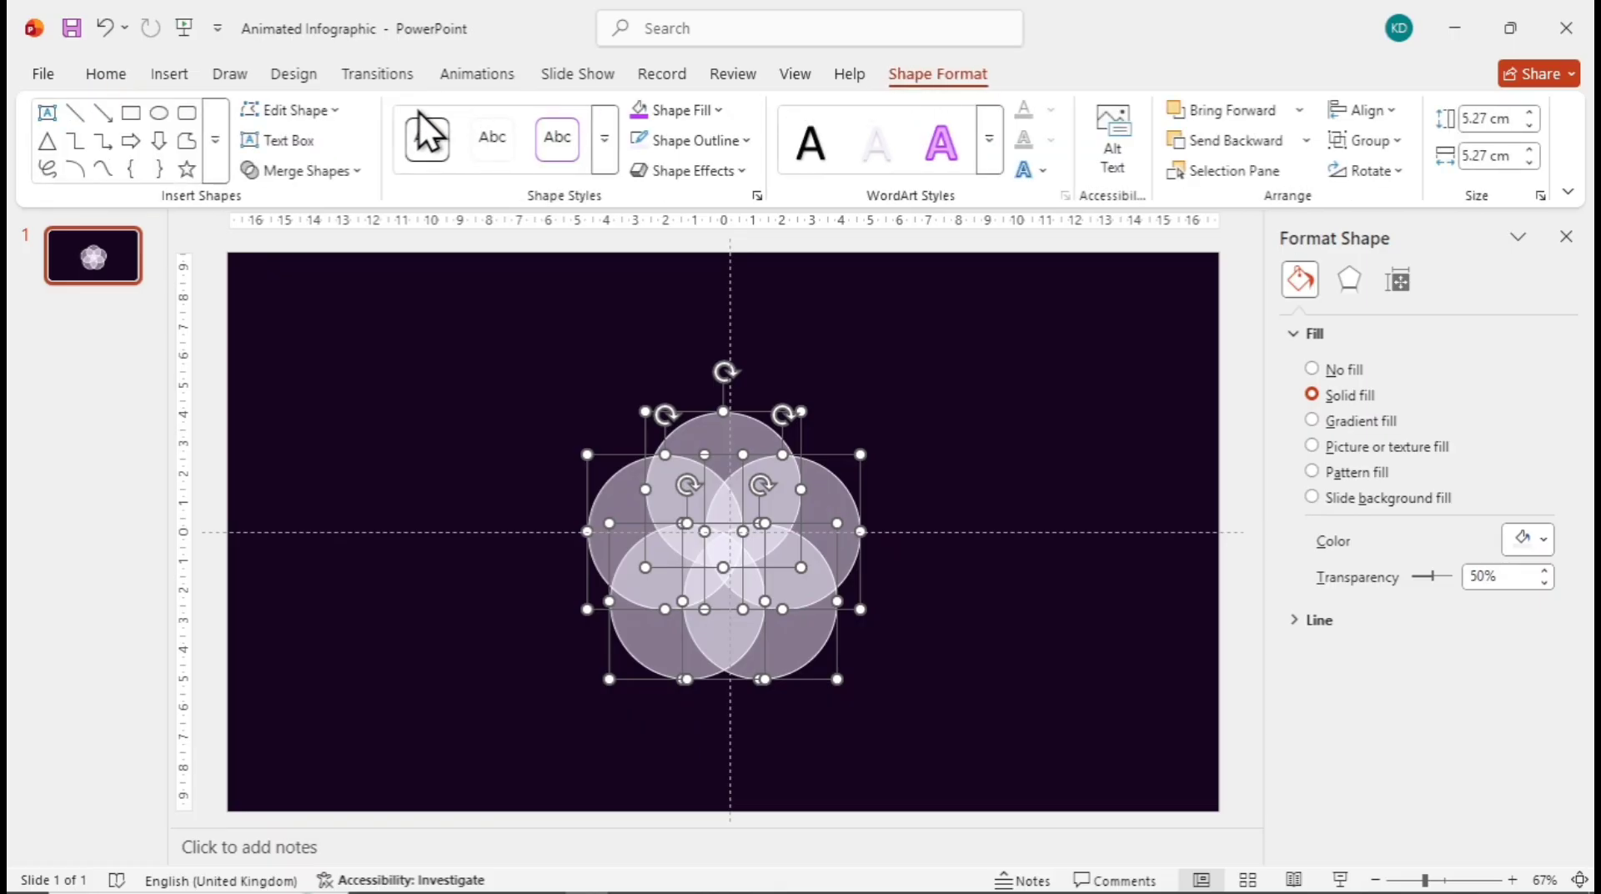
{"action": "left_click", "coordinate": [317, 173]}
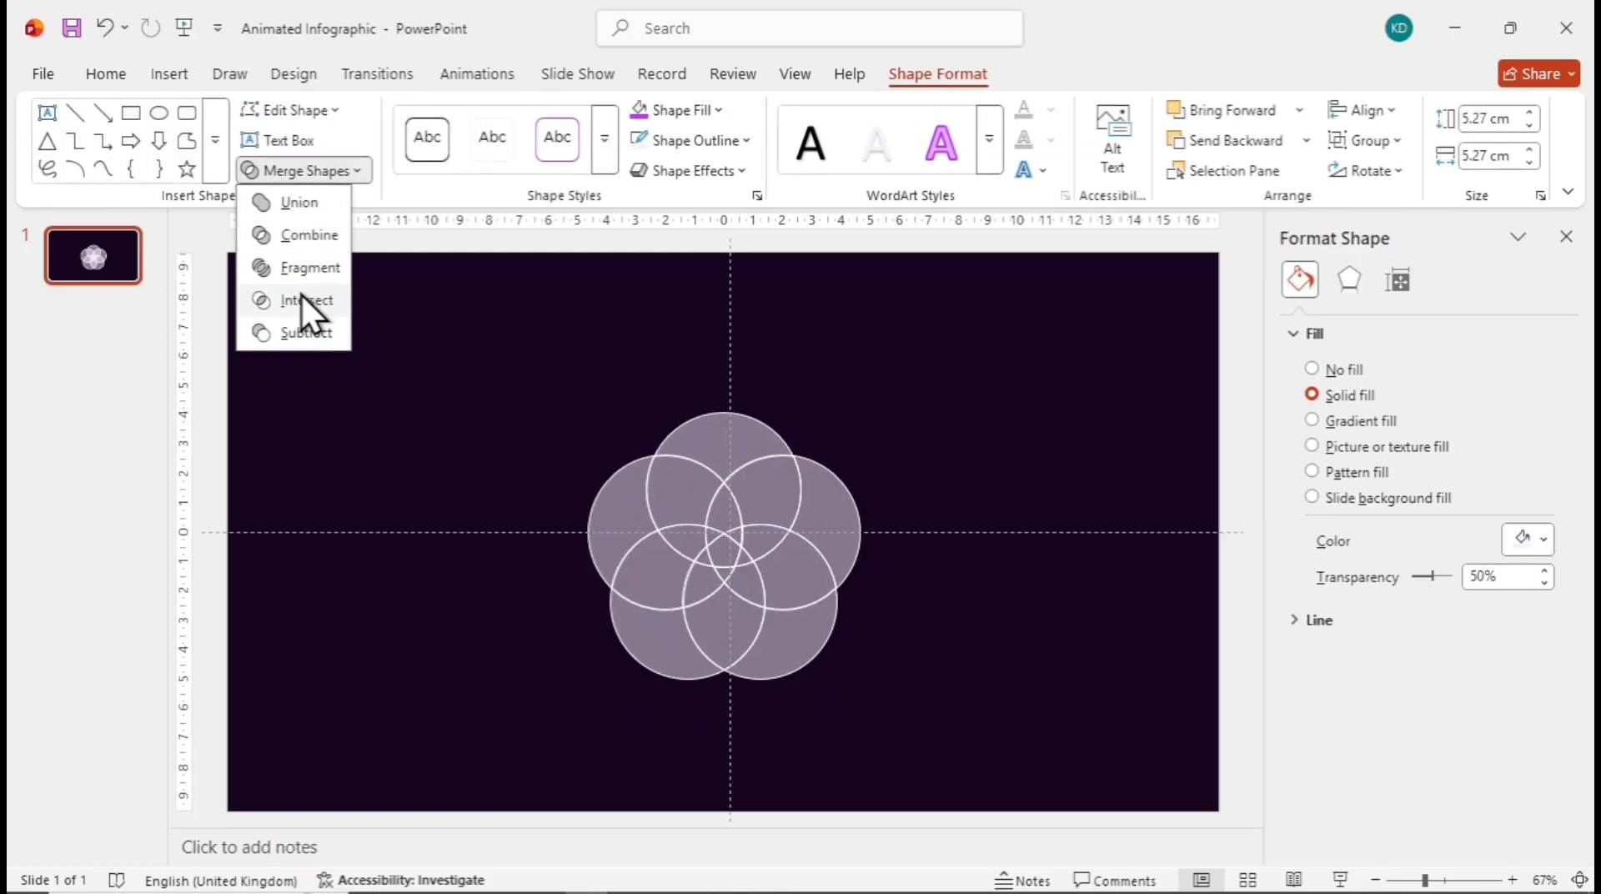
{"action": "left_click", "coordinate": [309, 268]}
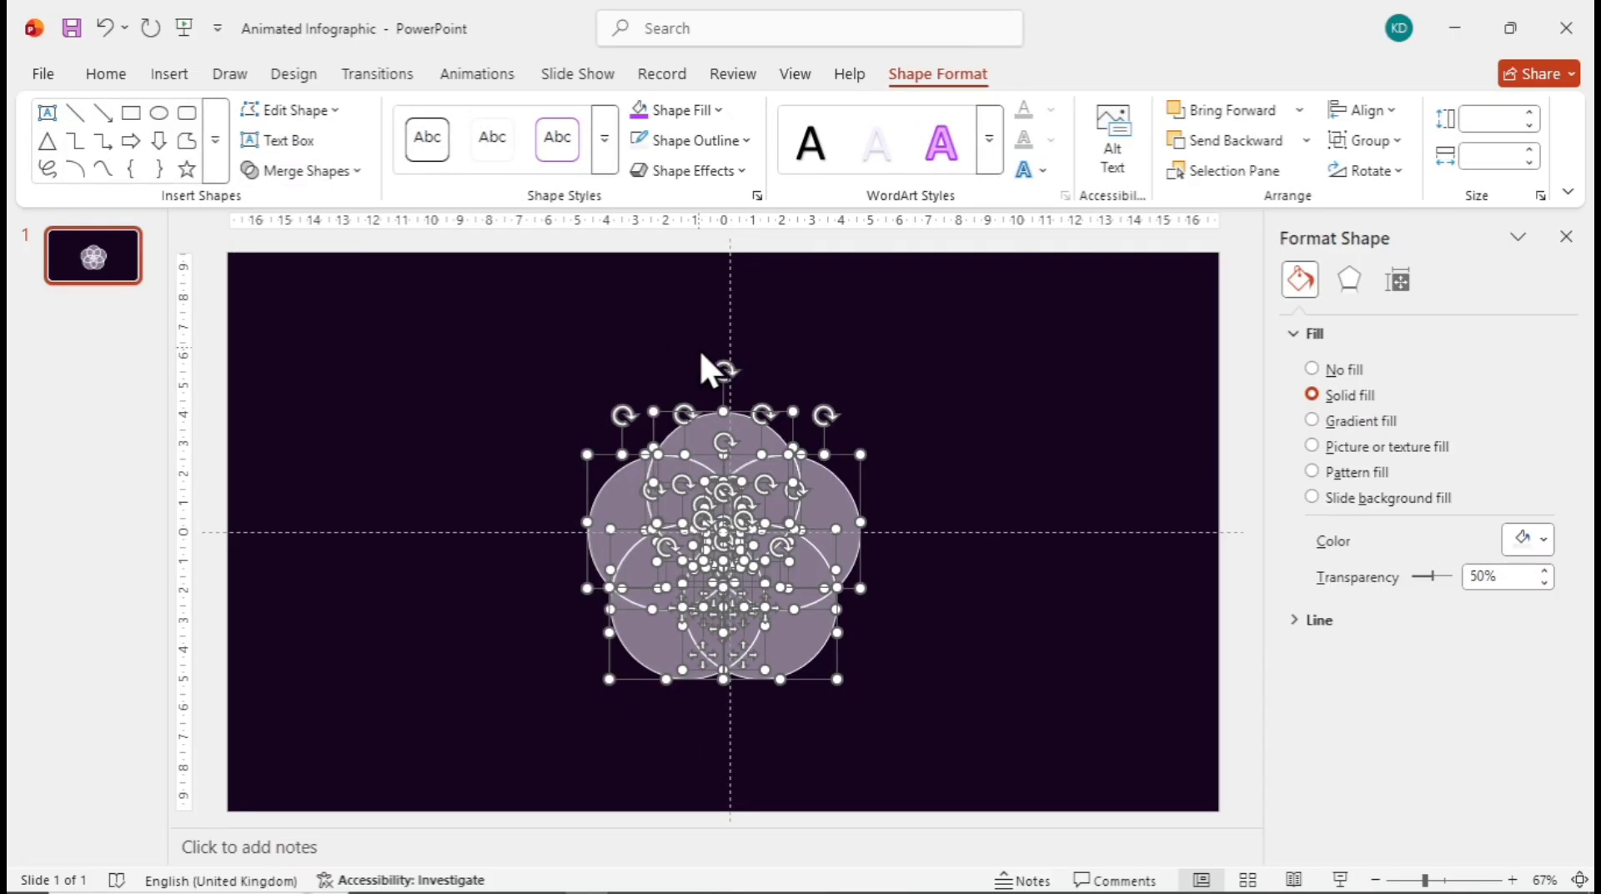
{"action": "left_click", "coordinate": [919, 382]}
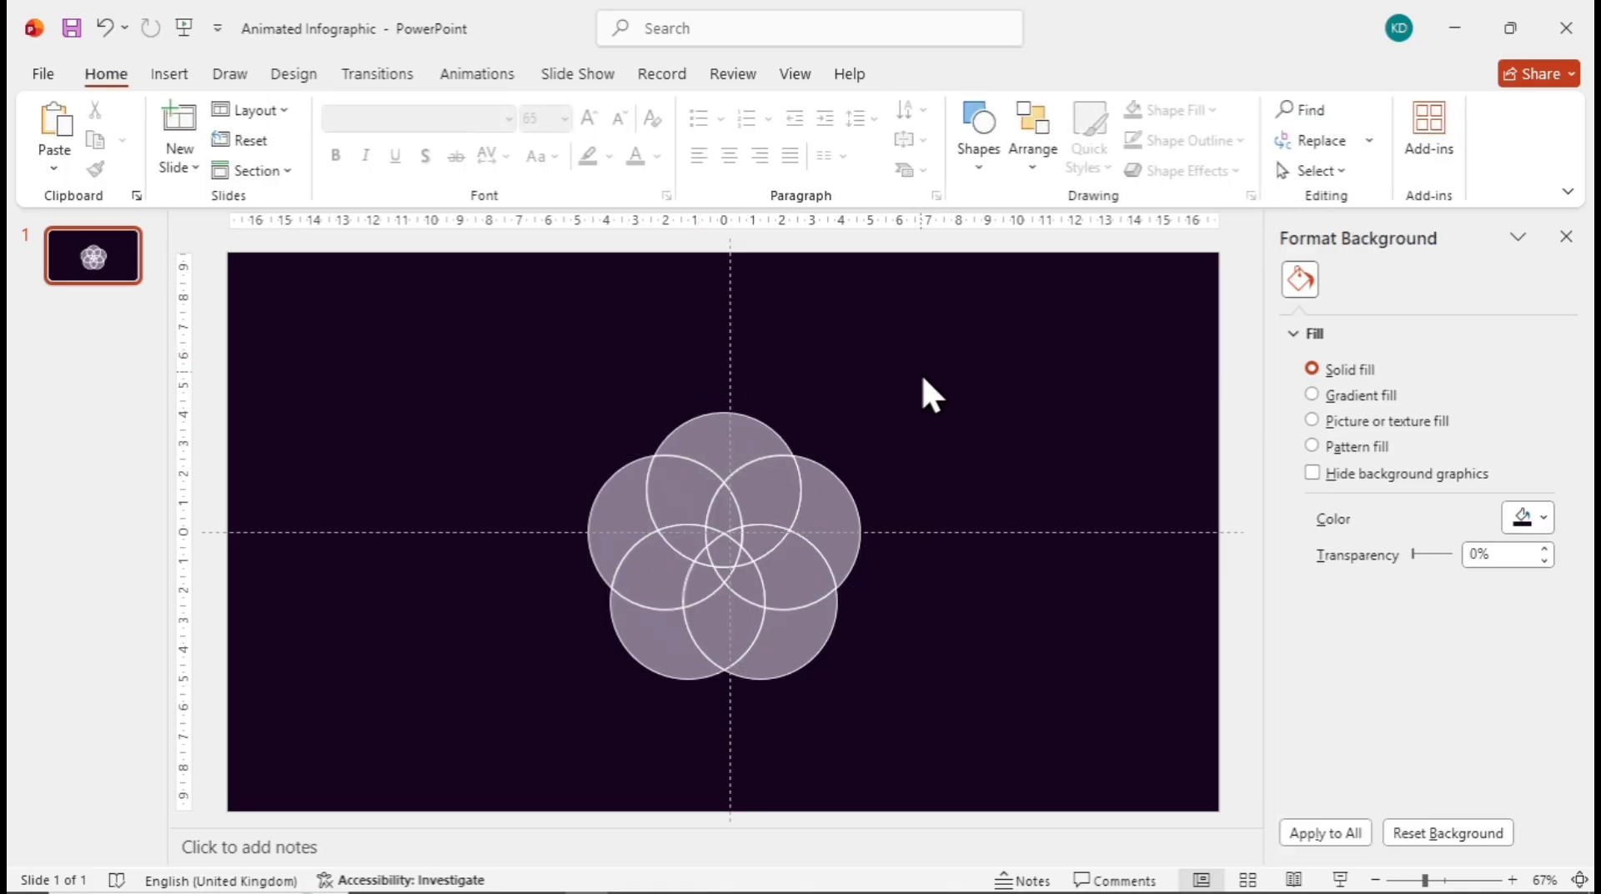
{"action": "scroll", "coordinate": [921, 373], "scroll_direction": "up", "scroll_amount": 6}
{"action": "scroll", "coordinate": [926, 379], "scroll_direction": "down", "scroll_amount": 1}
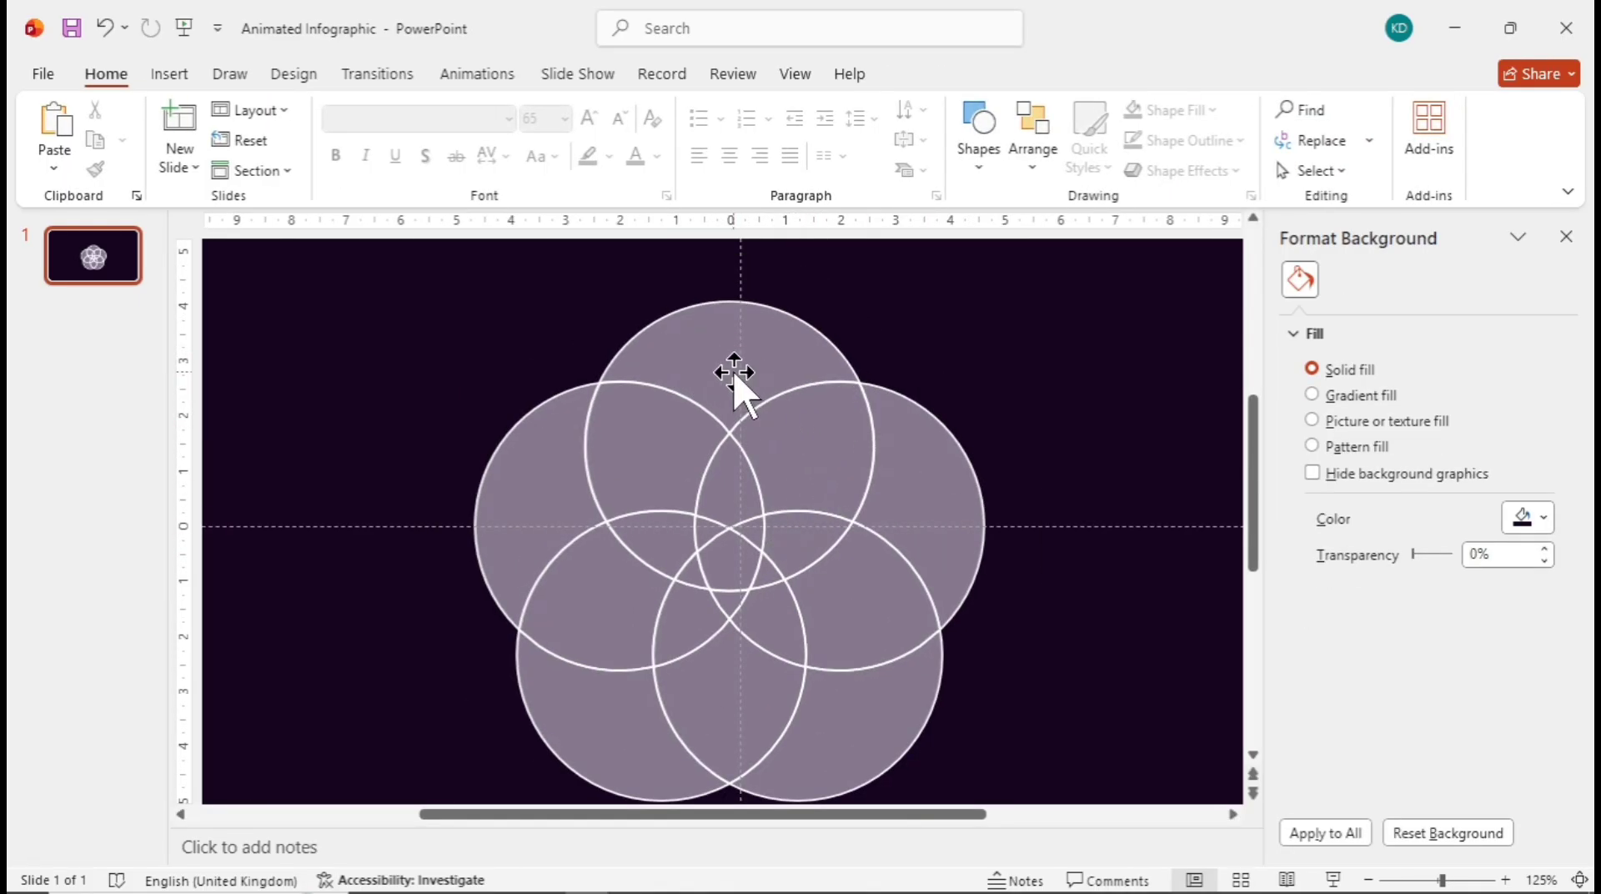
{"action": "left_click", "coordinate": [763, 570]}
{"action": "left_click", "coordinate": [810, 544], "text": "shift"}
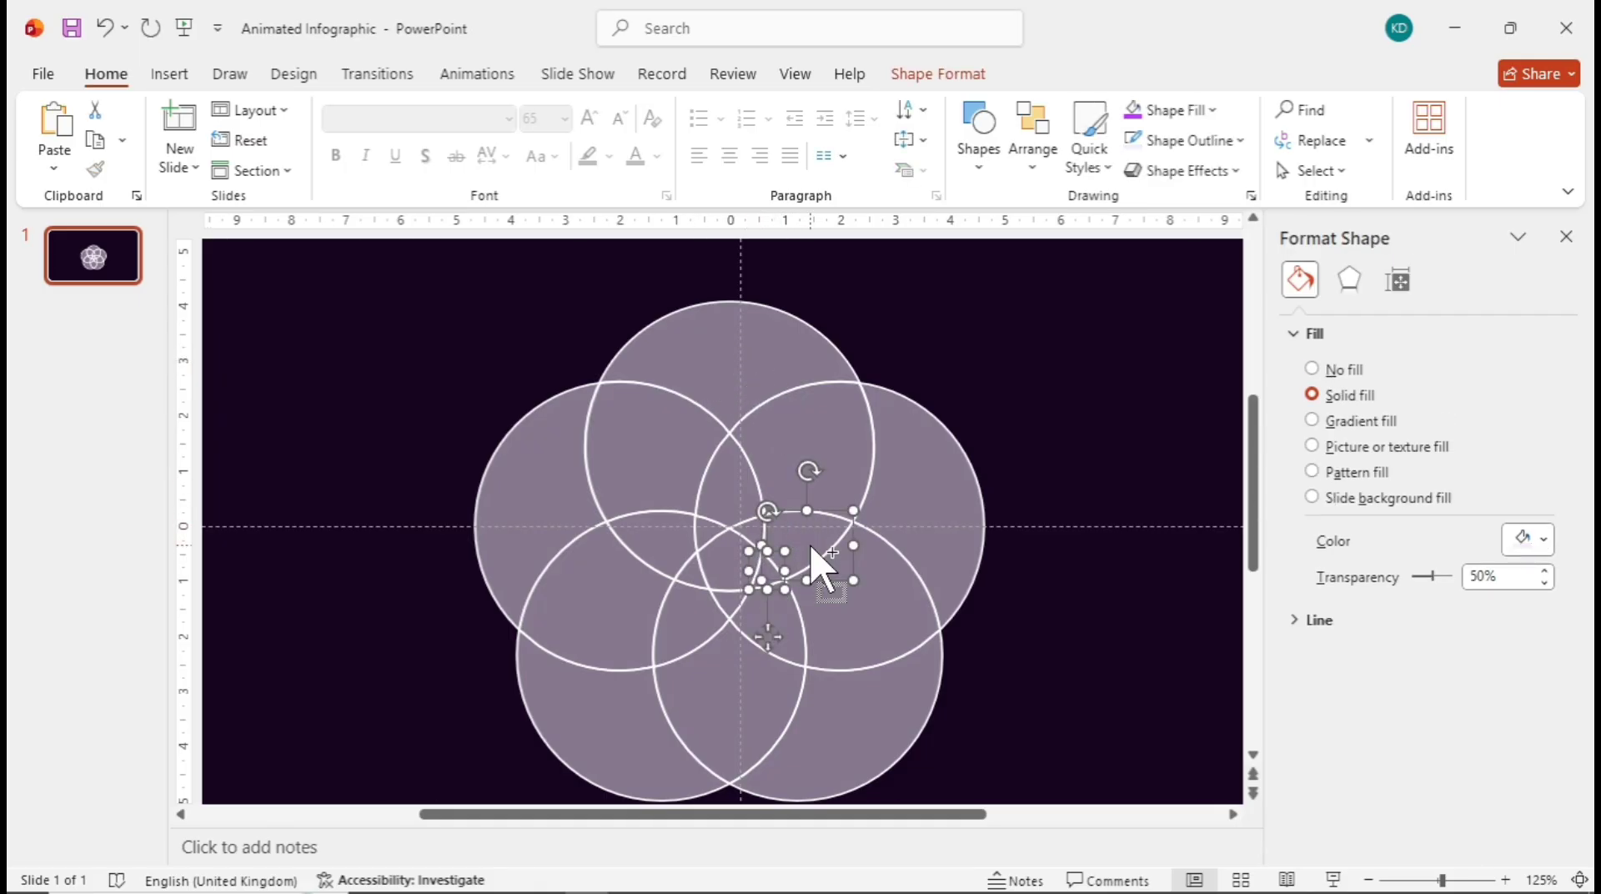
{"action": "left_click", "coordinate": [832, 448], "text": "shift"}
{"action": "left_click", "coordinate": [759, 317], "text": "shift"}
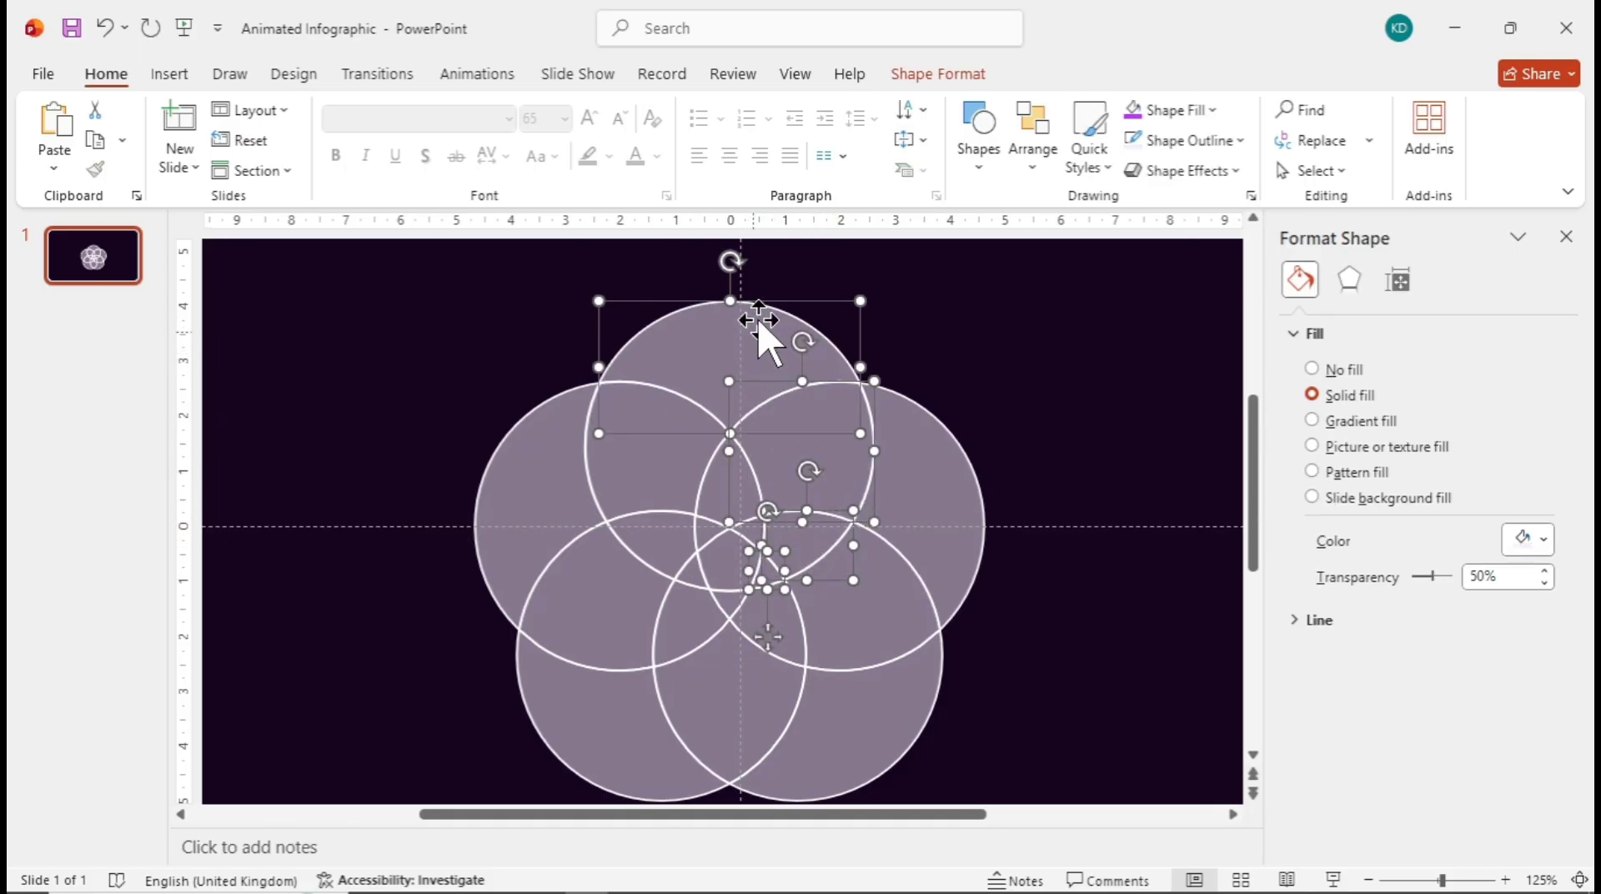
{"action": "left_click", "coordinate": [951, 74]}
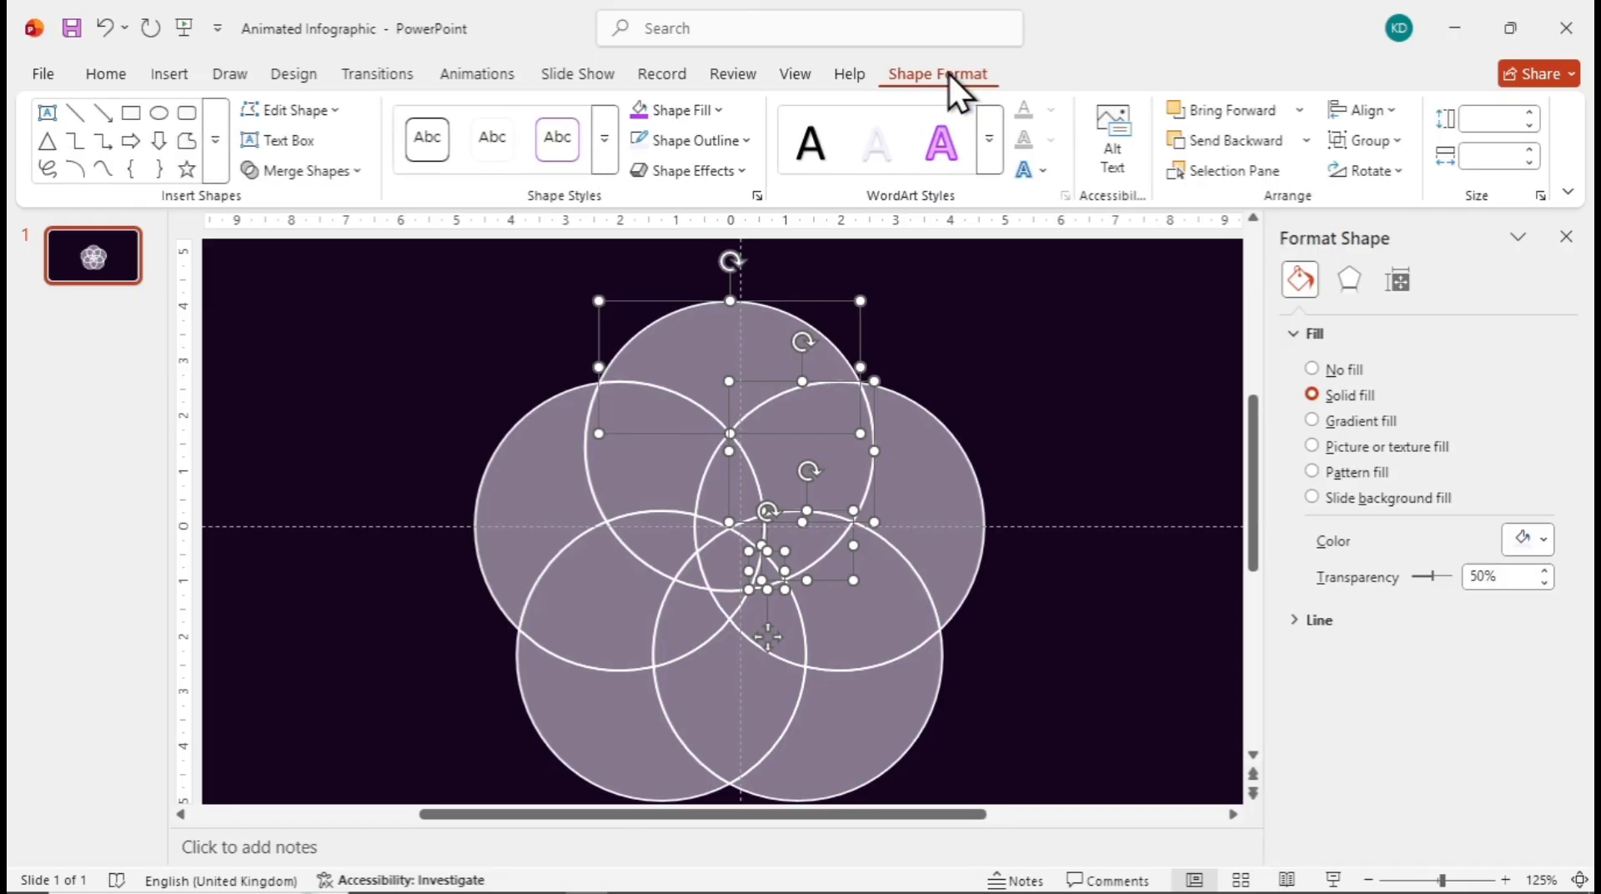
{"action": "left_click", "coordinate": [744, 141]}
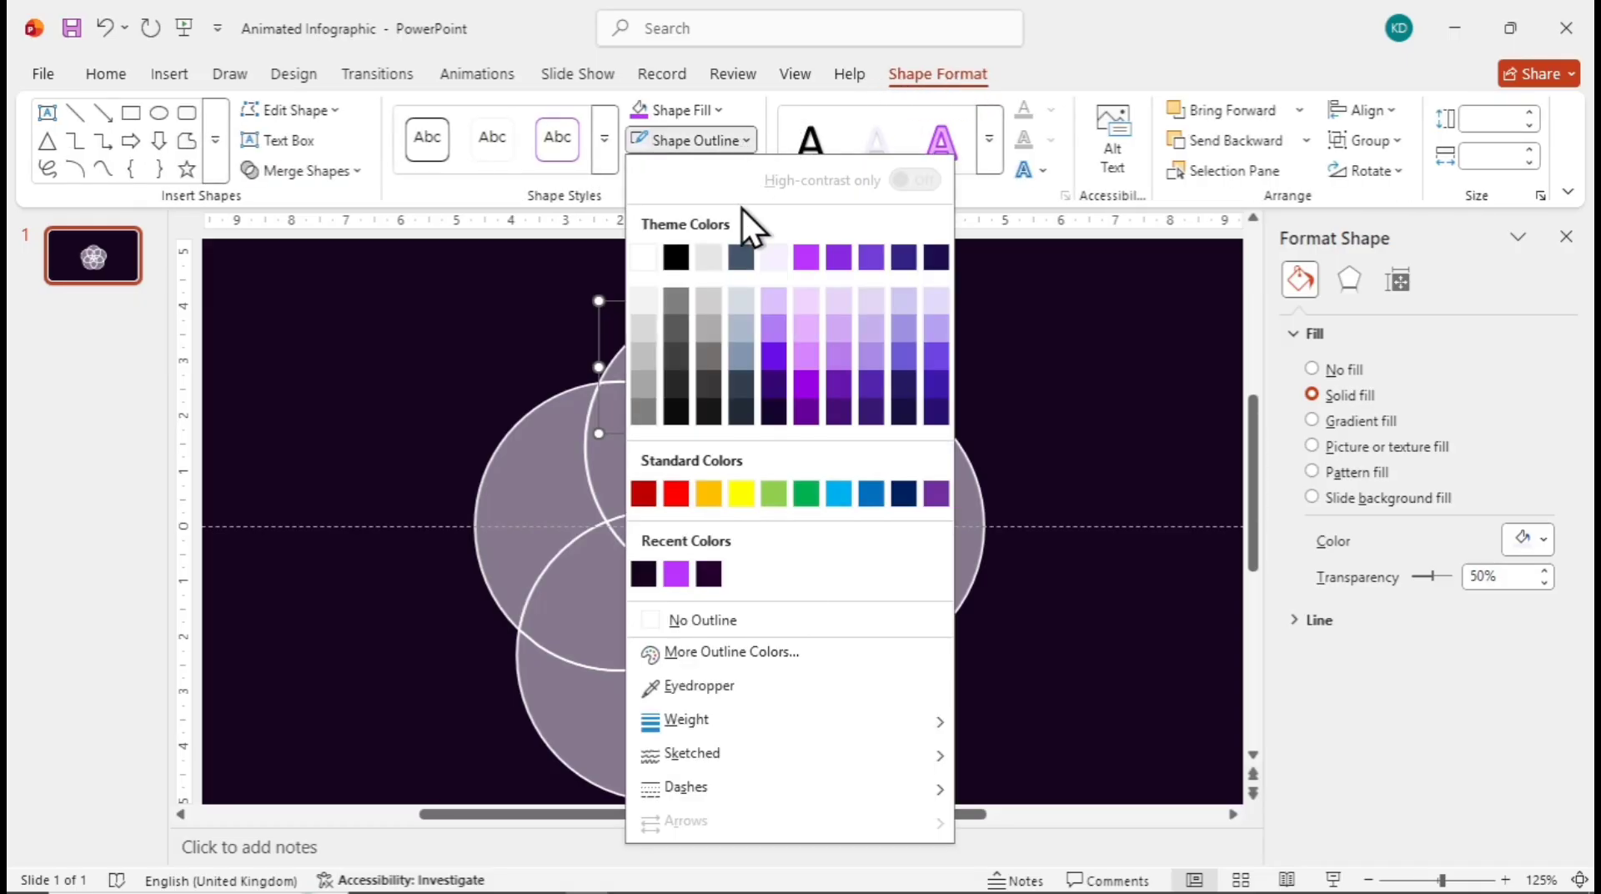
{"action": "left_click", "coordinate": [713, 621]}
{"action": "left_click", "coordinate": [327, 171]}
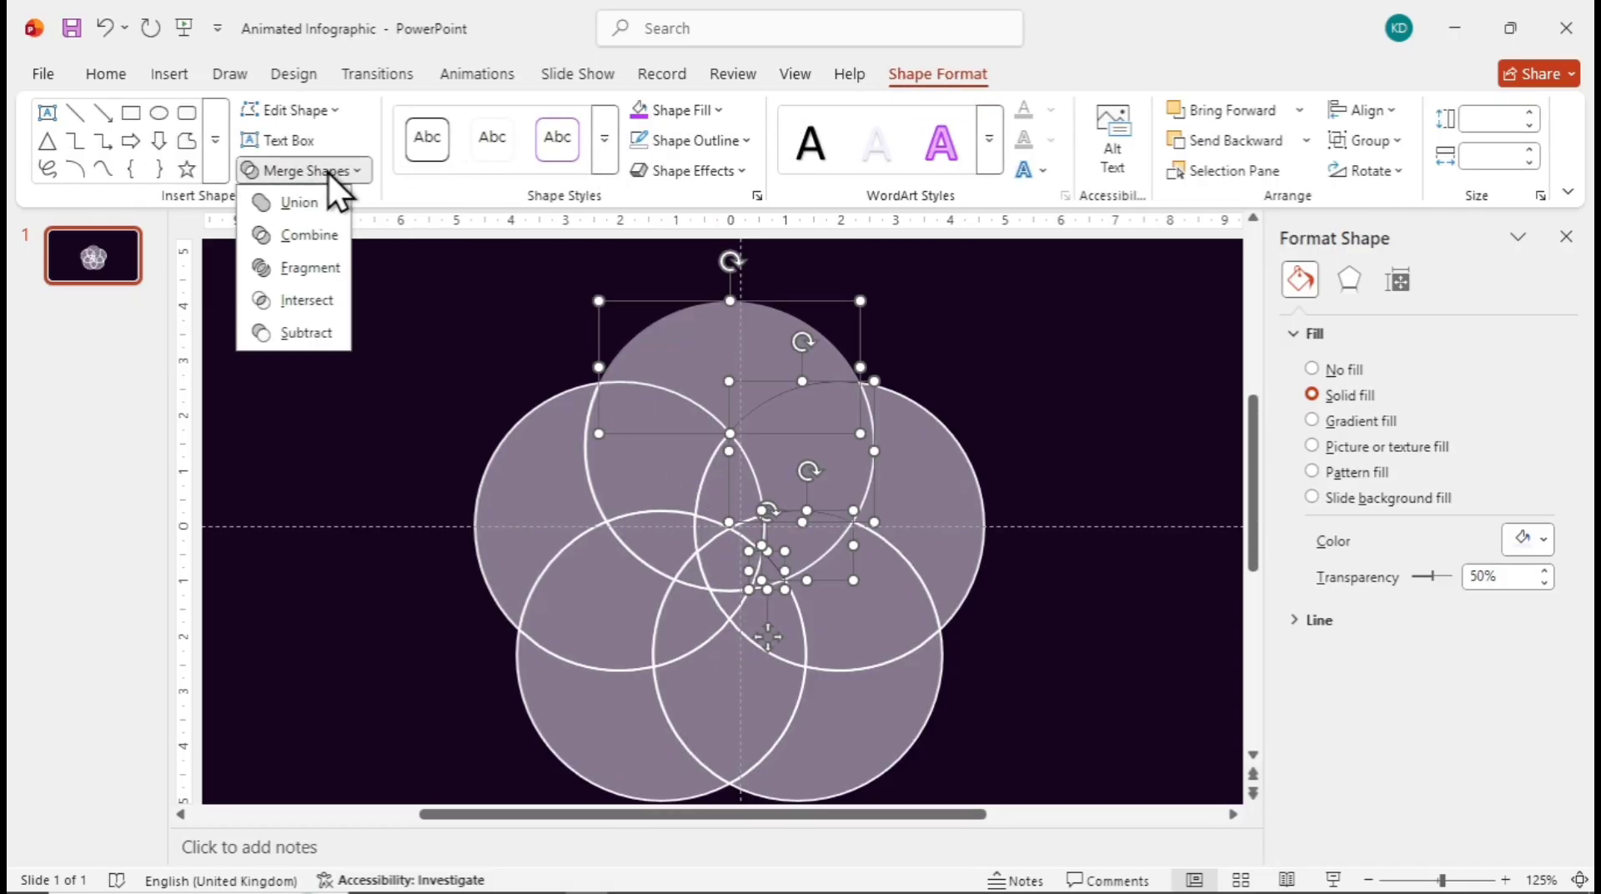
{"action": "left_click", "coordinate": [643, 333]}
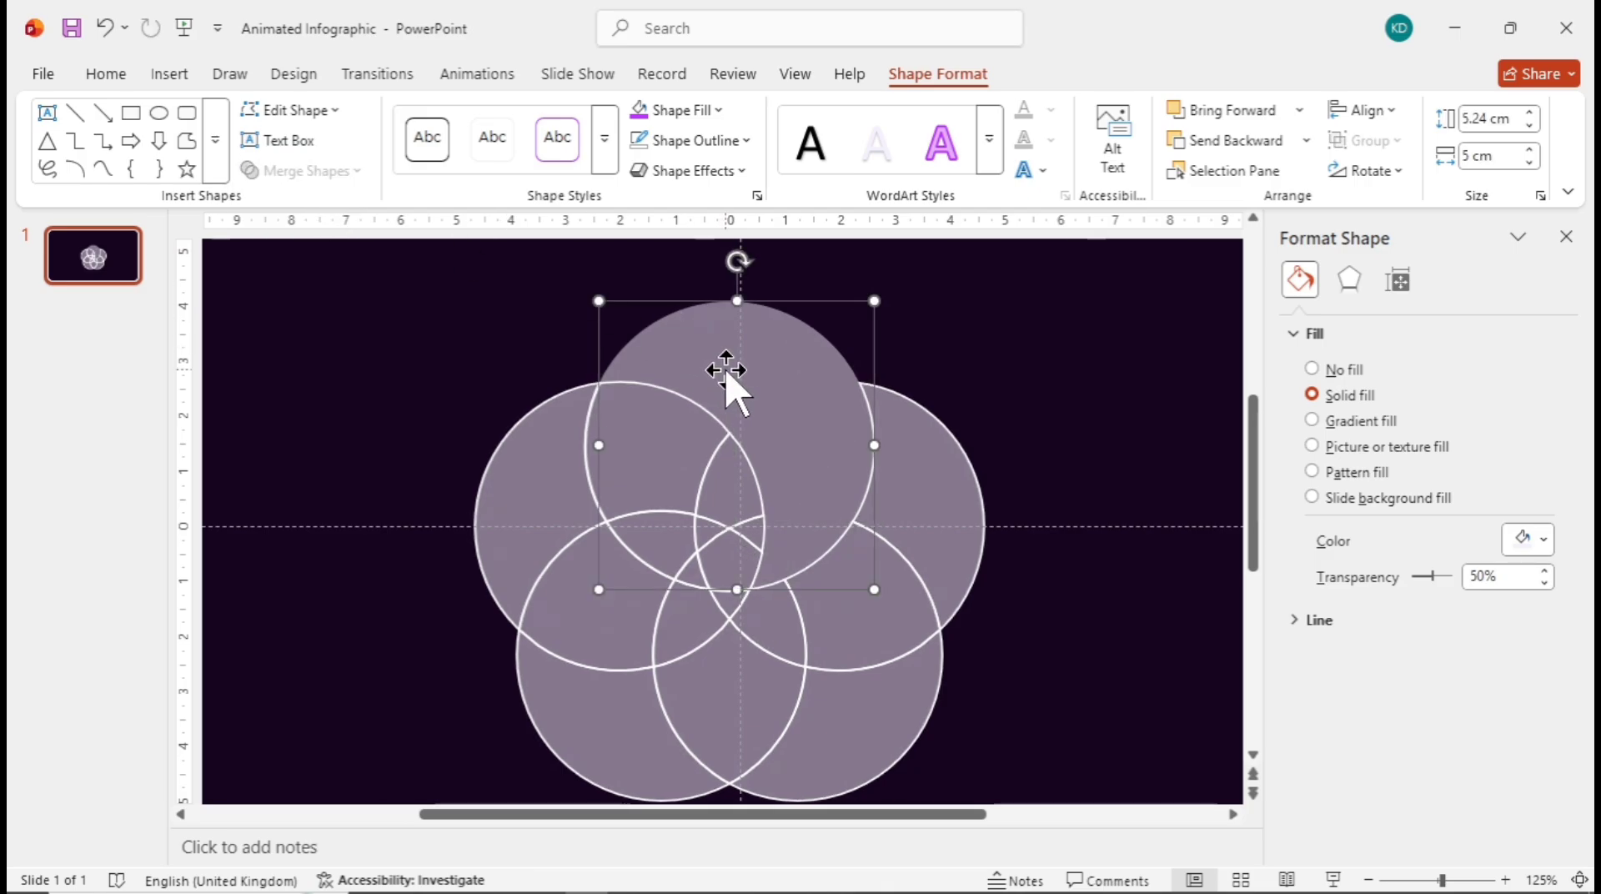
{"action": "mouse_move", "coordinate": [725, 370]}
{"action": "left_mouse_down"}
{"action": "mouse_move", "coordinate": [396, 306]}
{"action": "mouse_move", "coordinate": [448, 332]}
{"action": "left_mouse_up"}
{"action": "key", "text": "ctrl+z"}
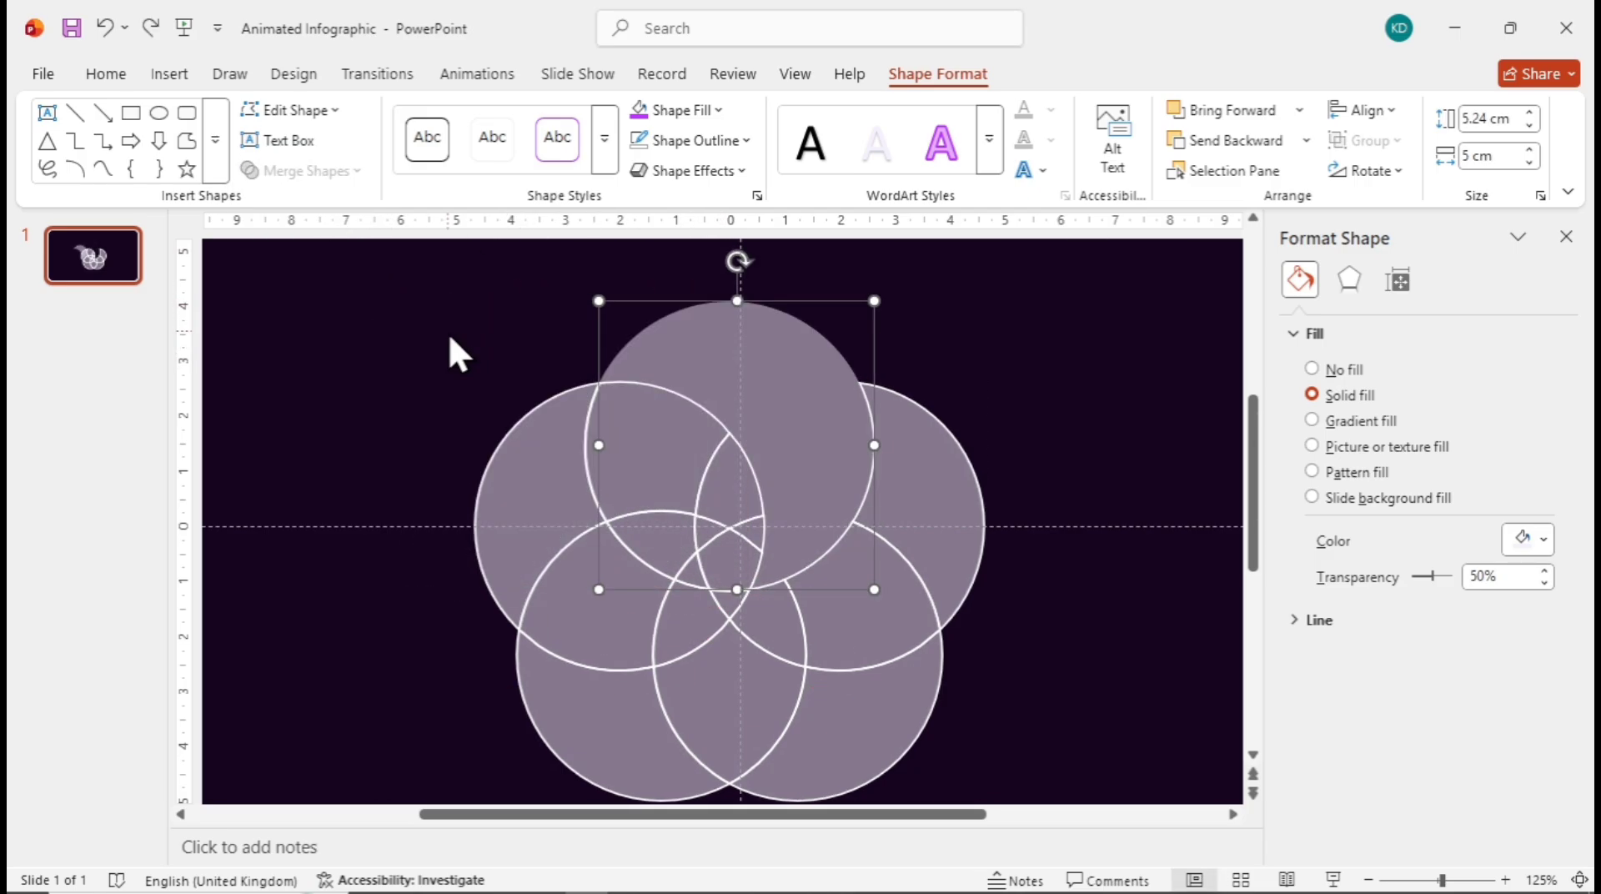
- Merge the right circle and its adjoining pieces into one outline-free right petal
{"action": "left_click", "coordinate": [946, 352]}
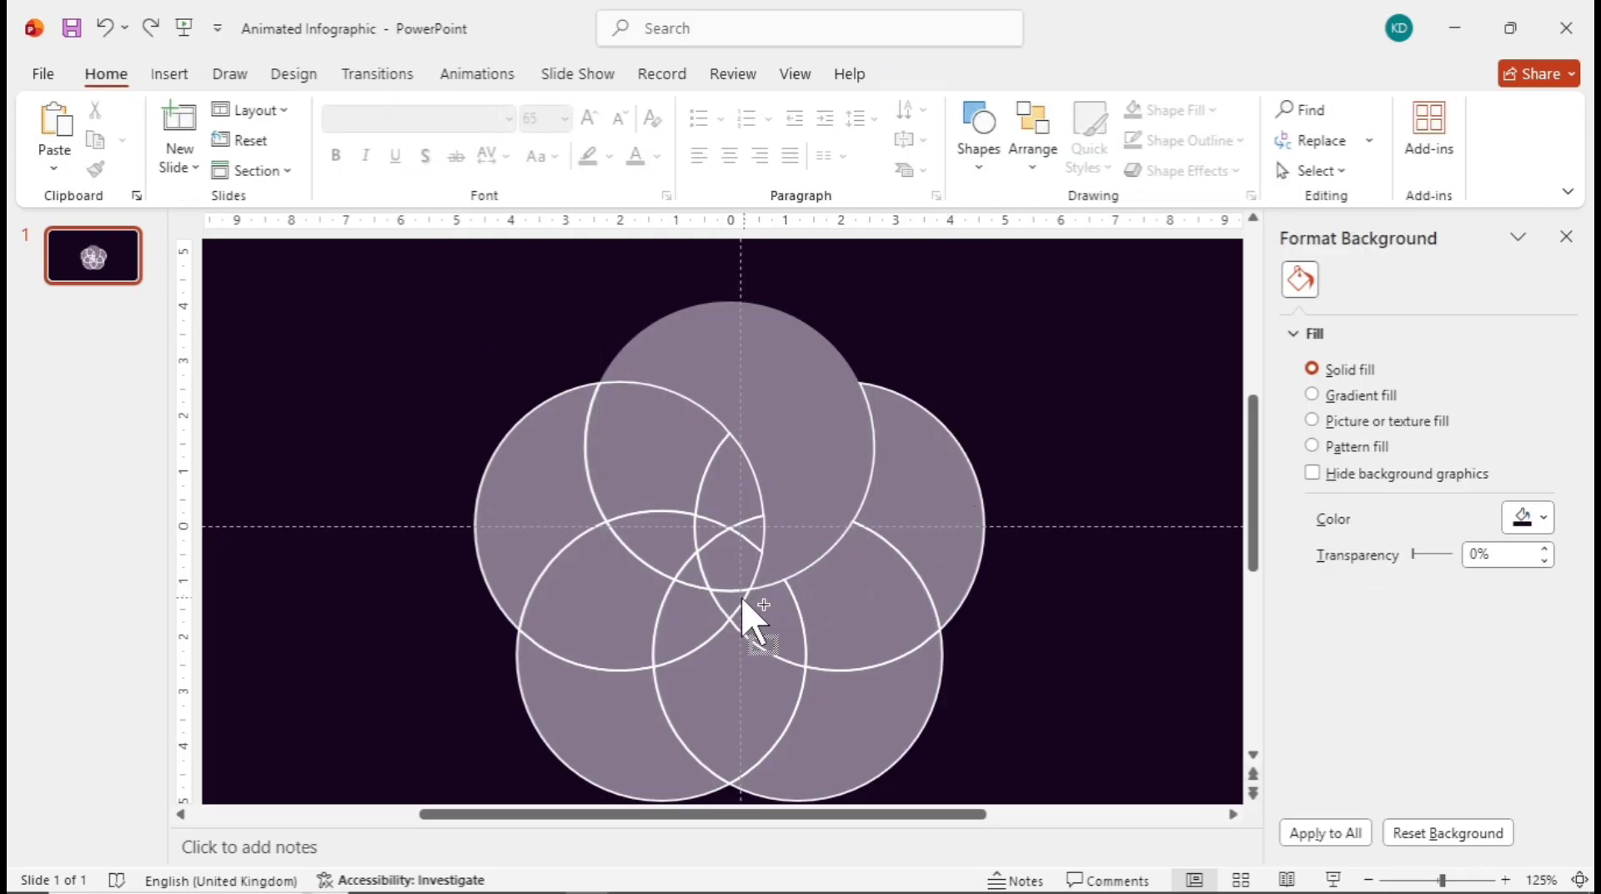
{"action": "left_click_drag", "start_coordinate": [742, 596], "coordinate": [800, 646]}
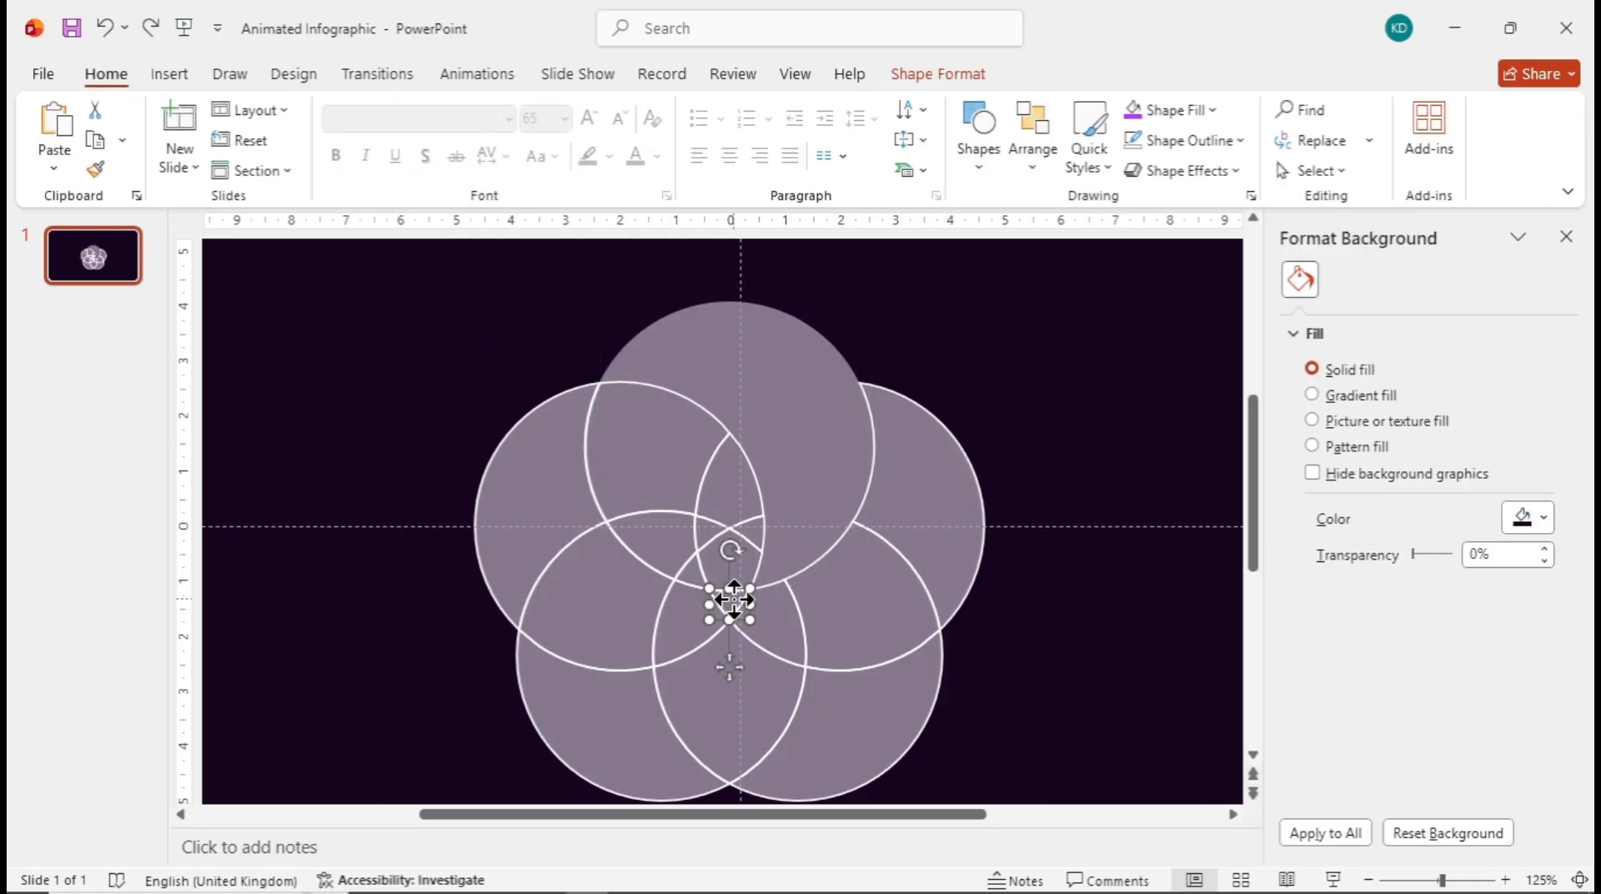
{"action": "left_click", "coordinate": [844, 618], "text": "shift"}
{"action": "left_click", "coordinate": [939, 505], "text": "shift"}
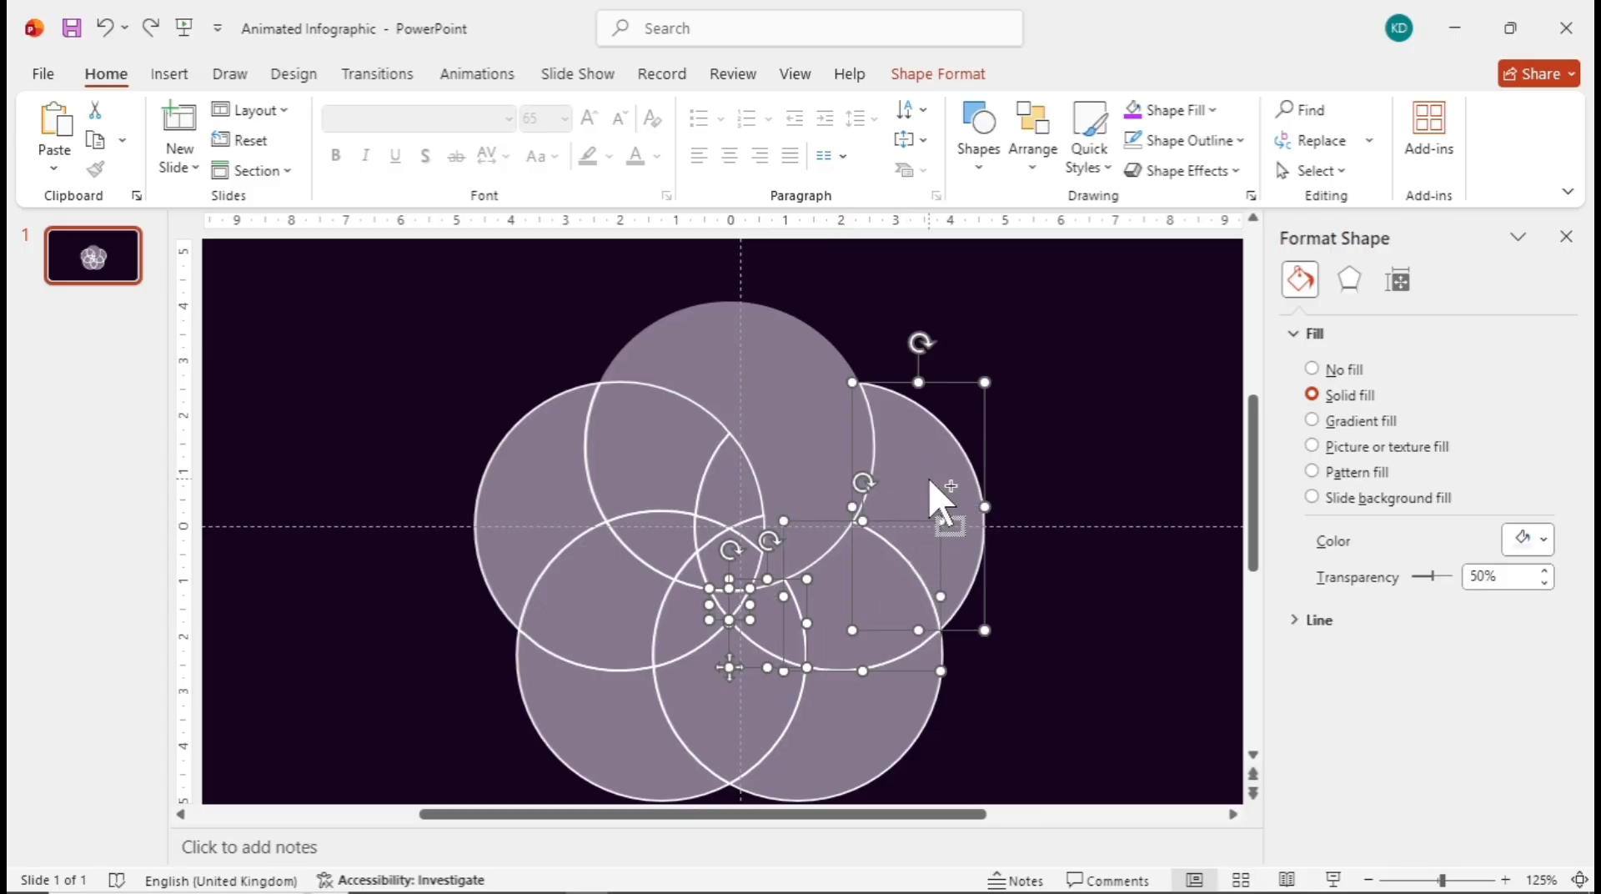
{"action": "left_click", "coordinate": [938, 74]}
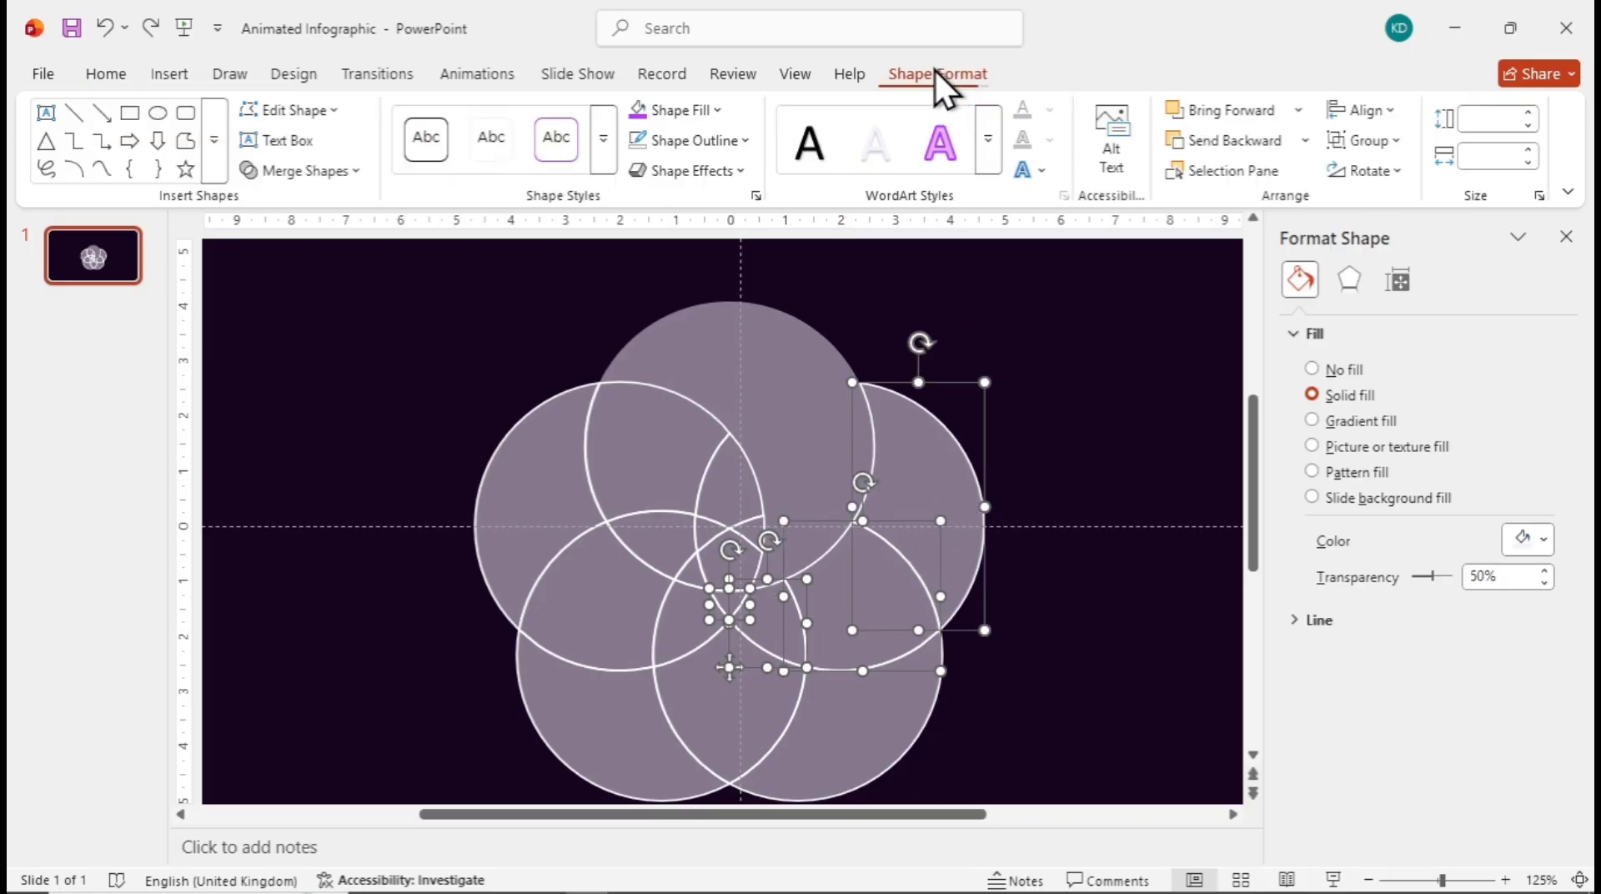
{"action": "left_click", "coordinate": [641, 142]}
{"action": "left_click", "coordinate": [357, 173]}
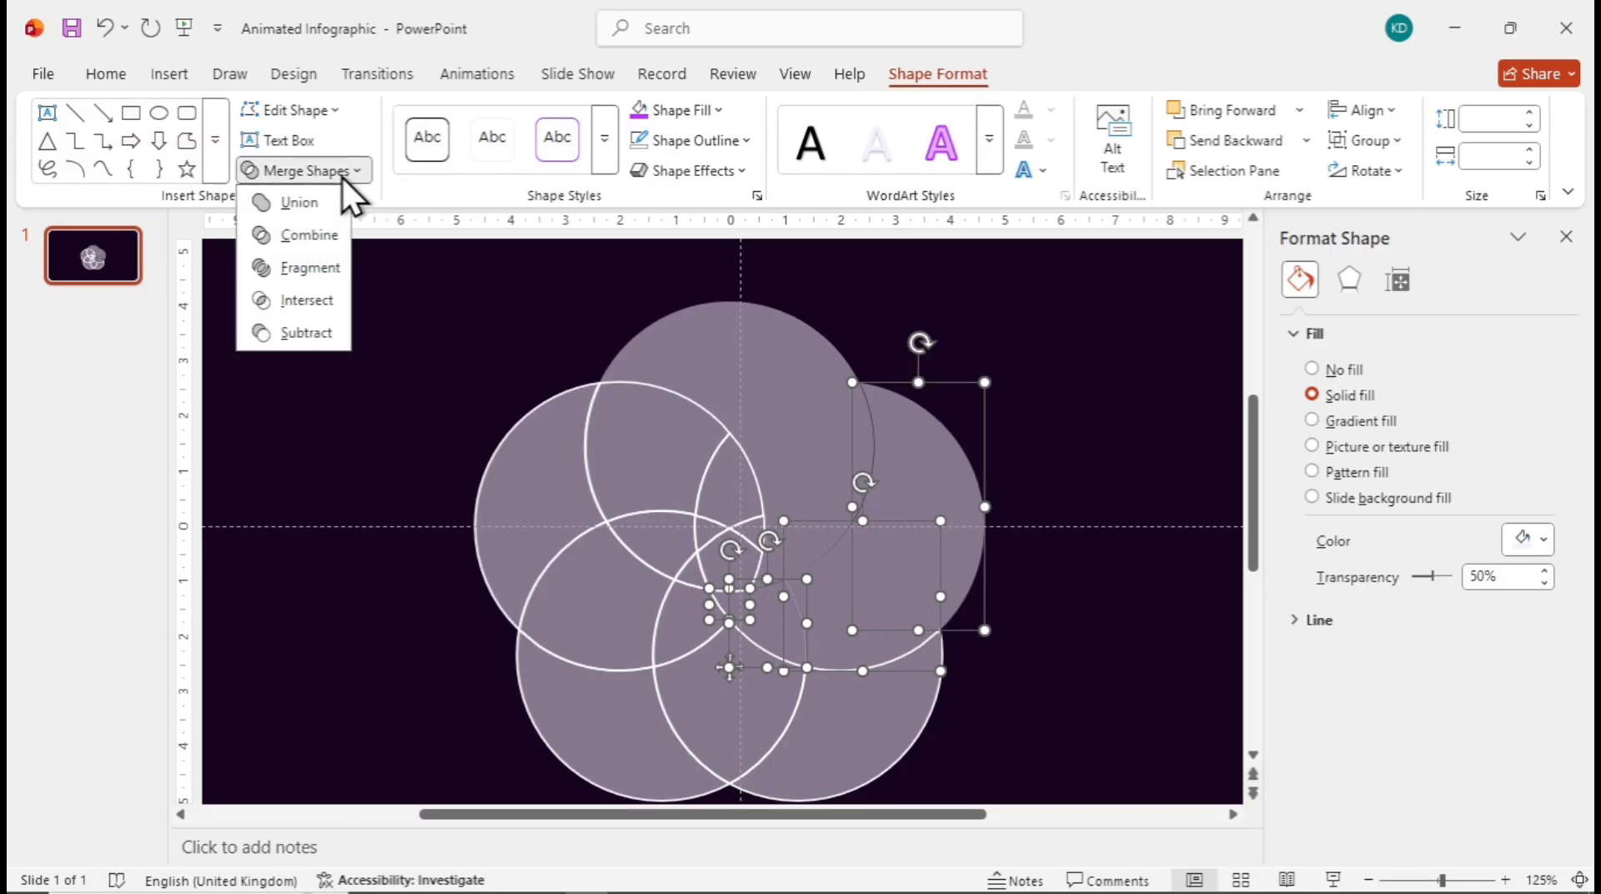
{"action": "left_click", "coordinate": [315, 207]}
{"action": "left_click", "coordinate": [1045, 454]}
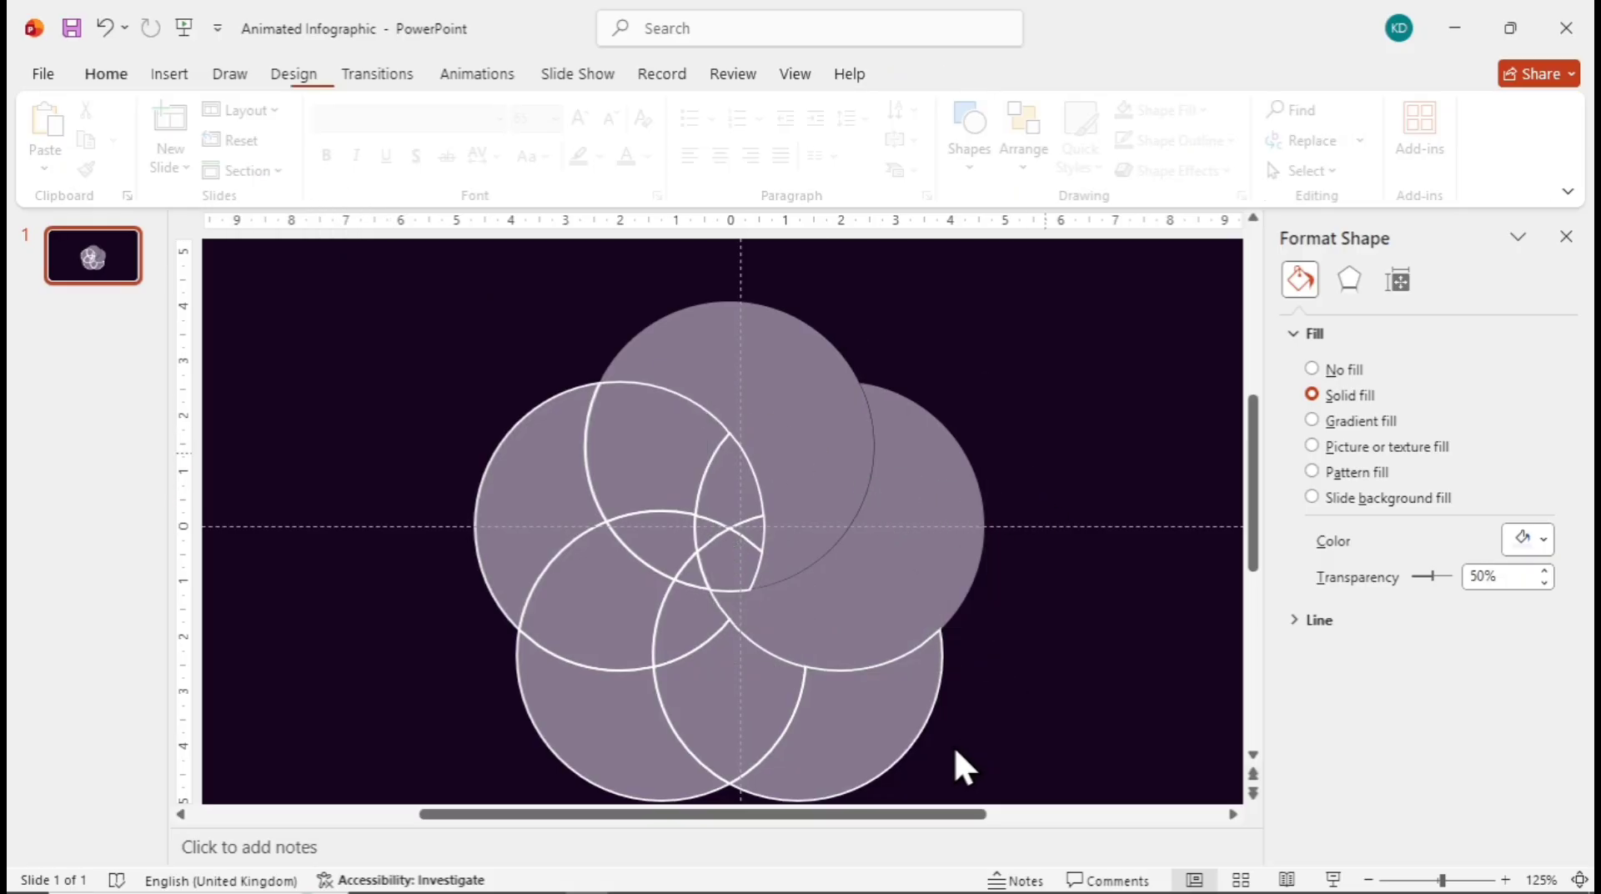
- Merge the lower-right circle with its centre pieces into an outline-free lower-right petal
{"action": "left_click", "coordinate": [695, 572]}
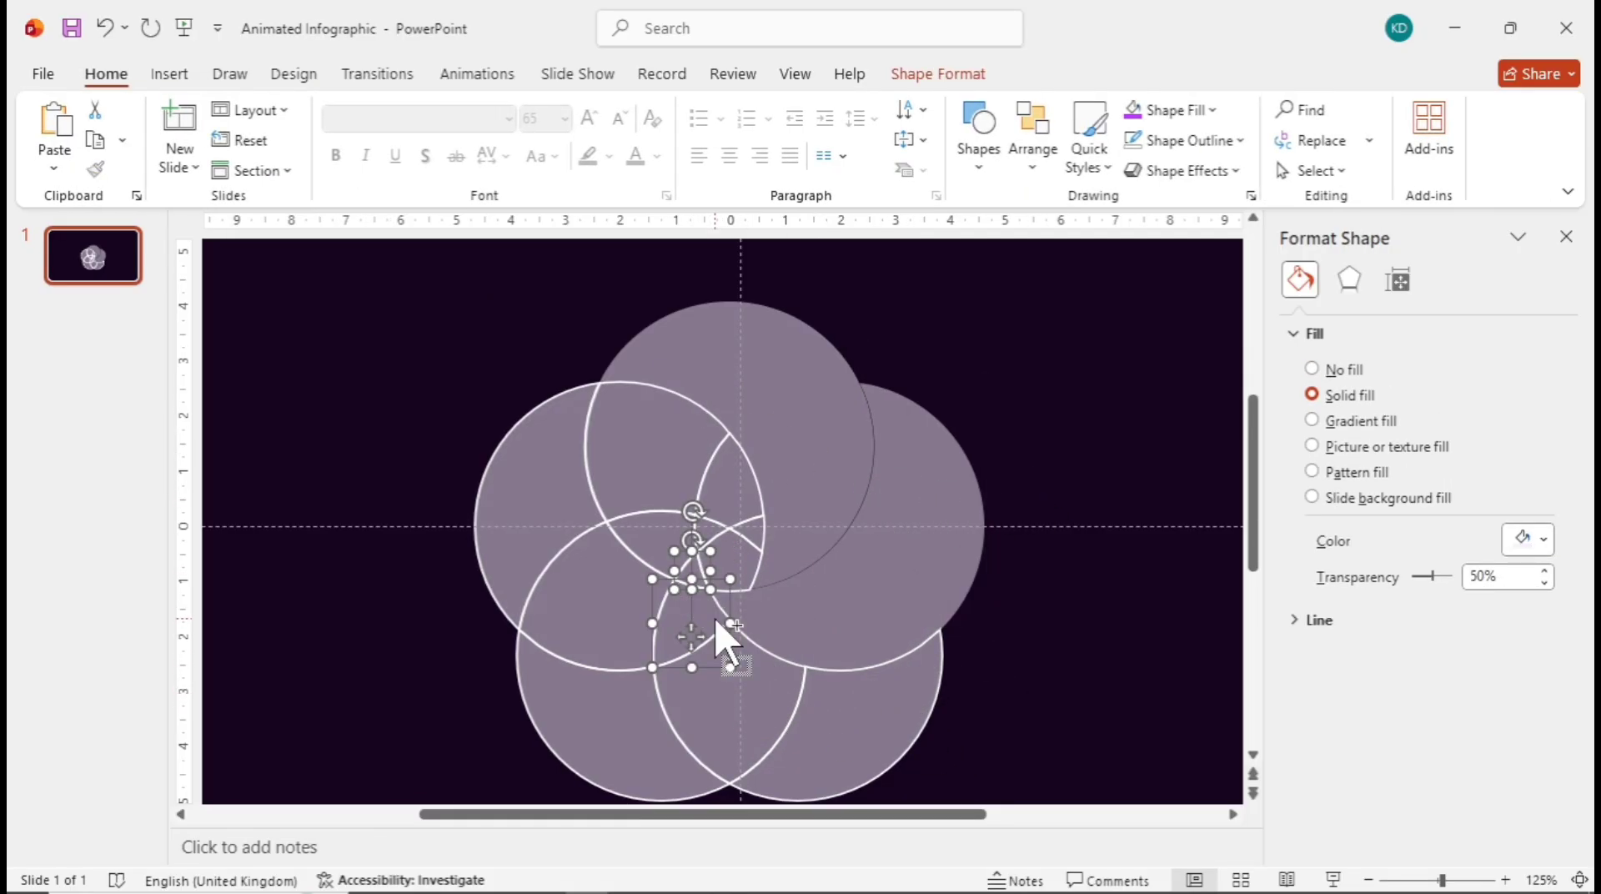
{"action": "left_click", "coordinate": [769, 681], "text": "ctrl"}
{"action": "left_click", "coordinate": [882, 692], "text": "ctrl"}
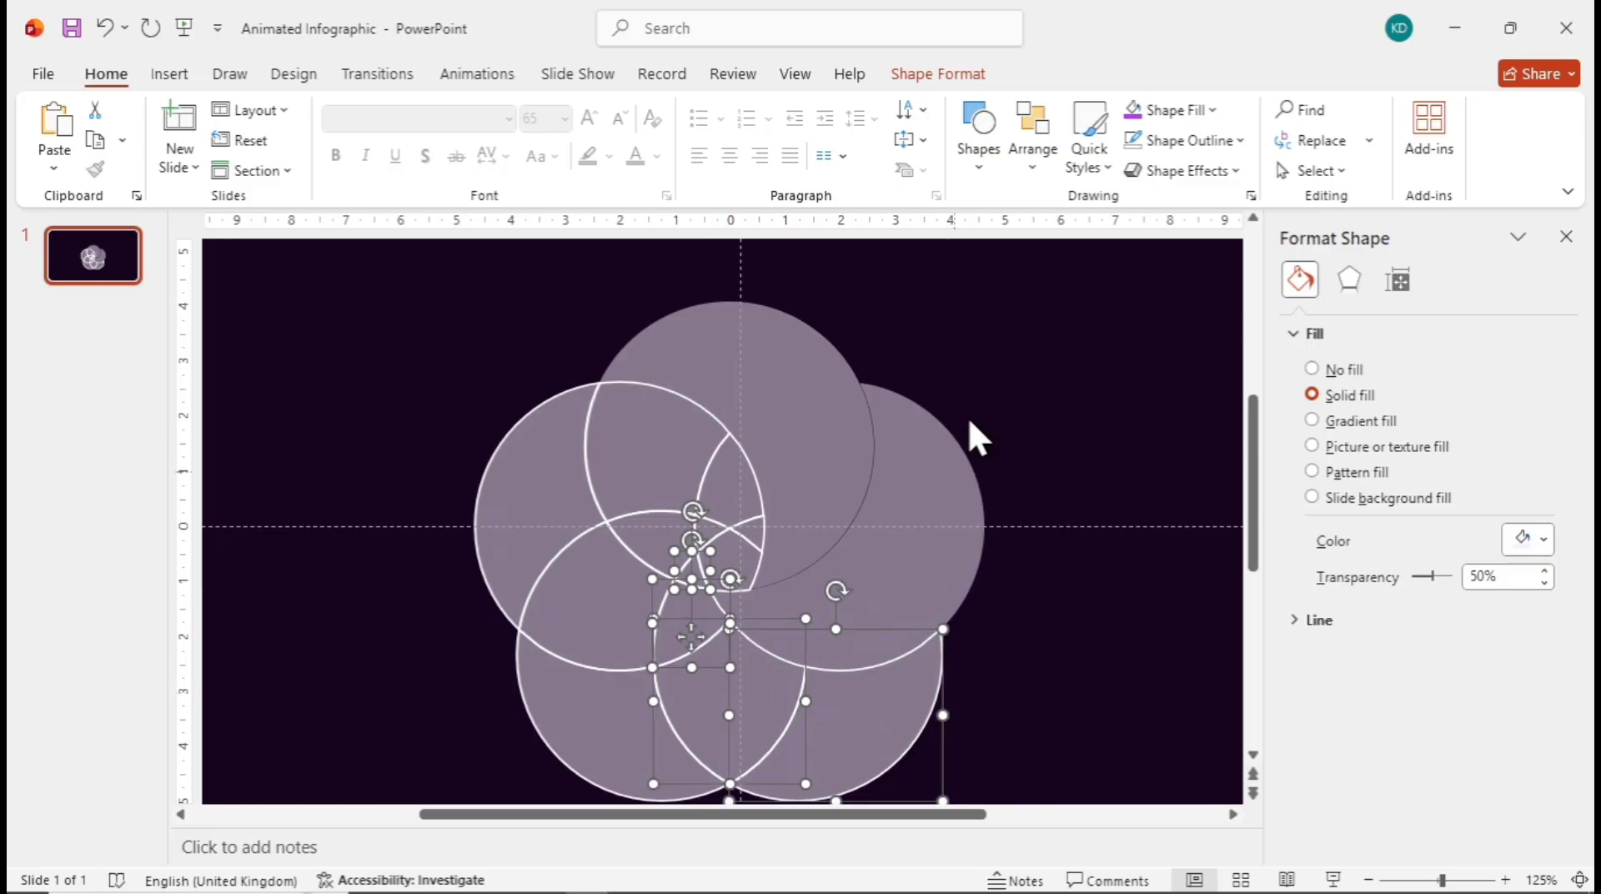
{"action": "left_click", "coordinate": [917, 74]}
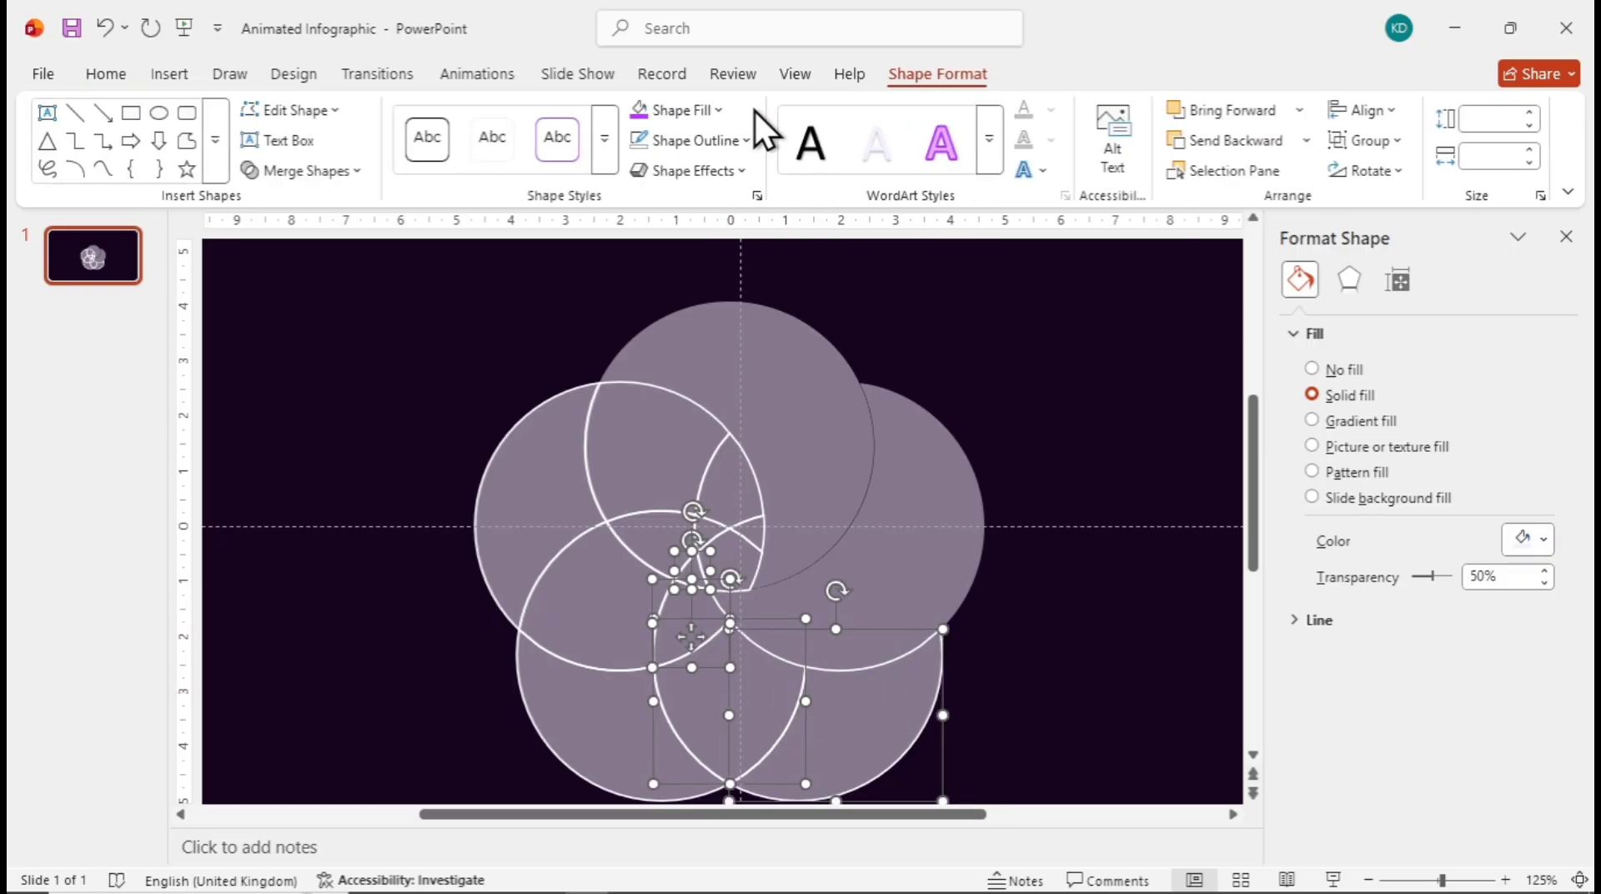
{"action": "left_click", "coordinate": [642, 138]}
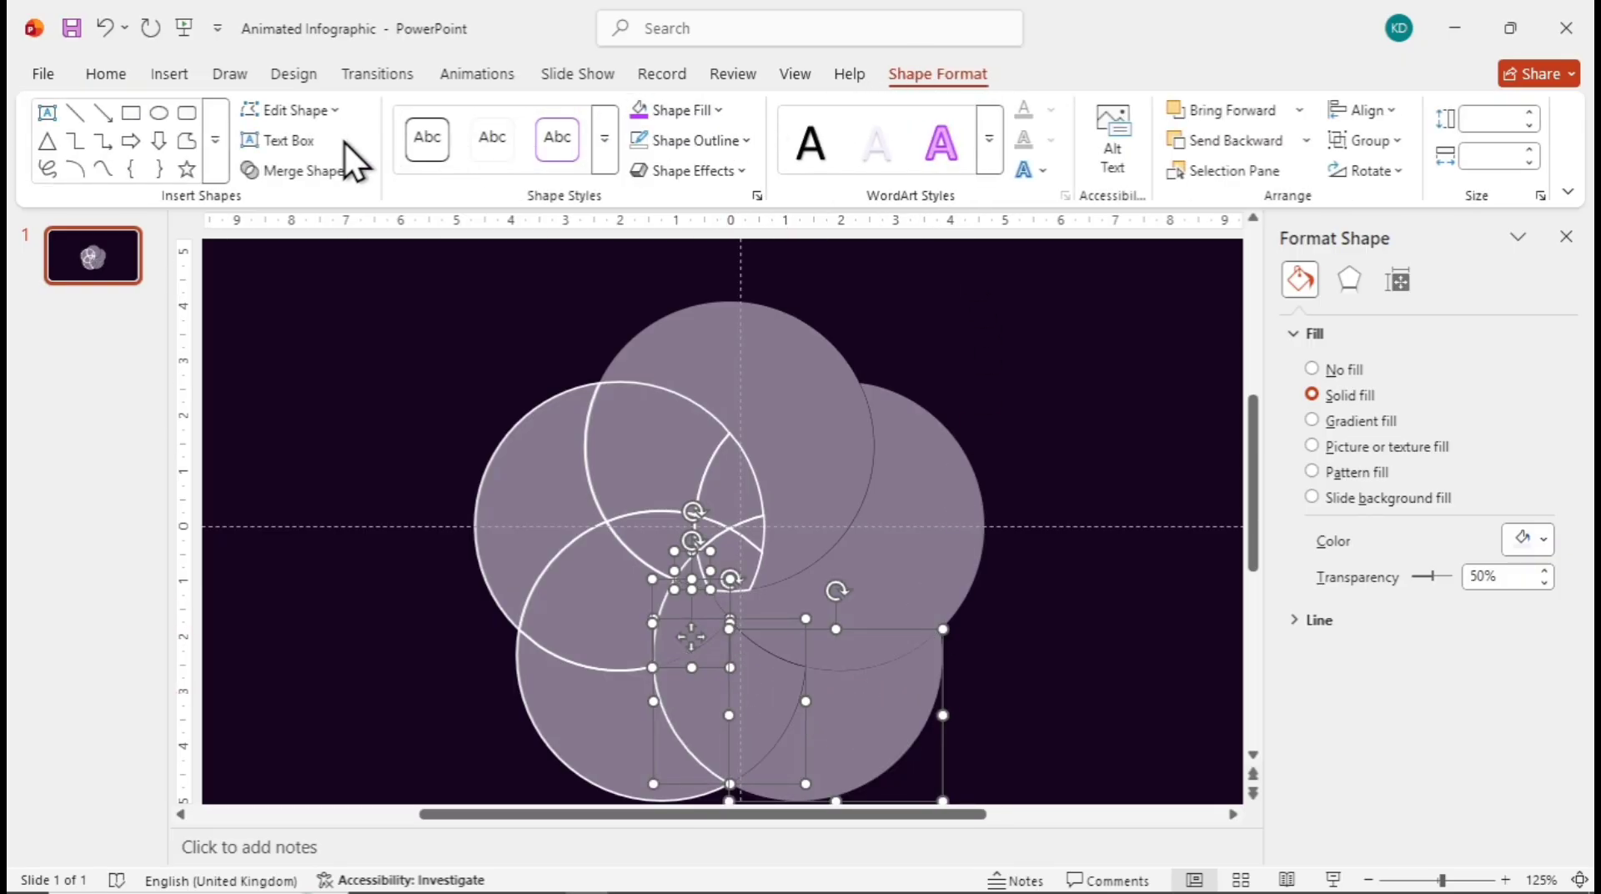
{"action": "left_click", "coordinate": [327, 168]}
{"action": "left_click", "coordinate": [322, 205]}
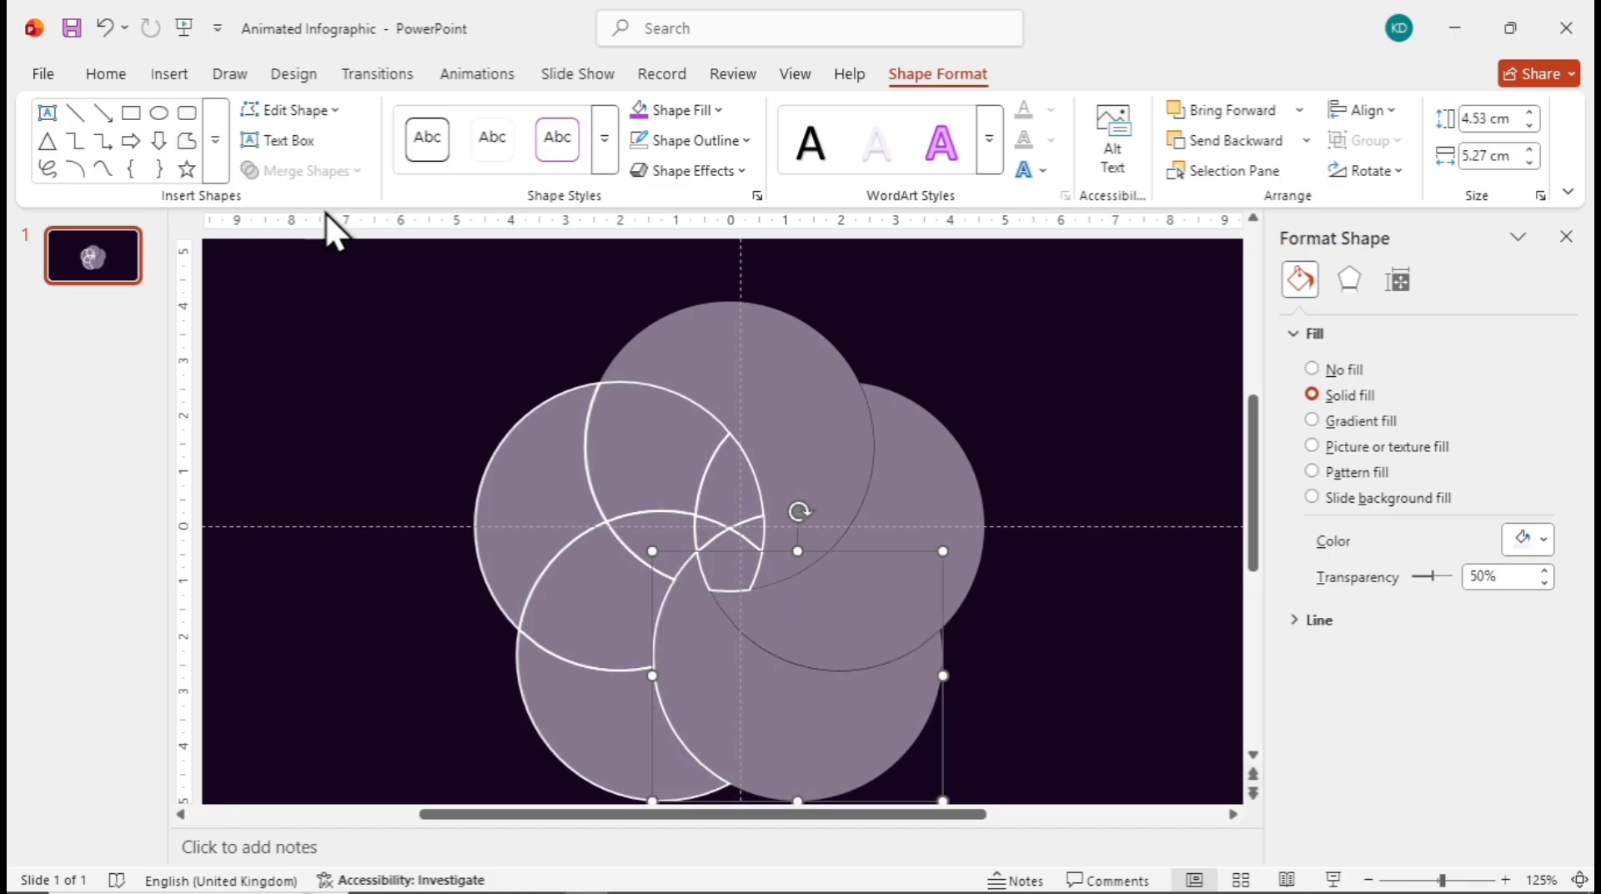
{"action": "left_click", "coordinate": [408, 584]}
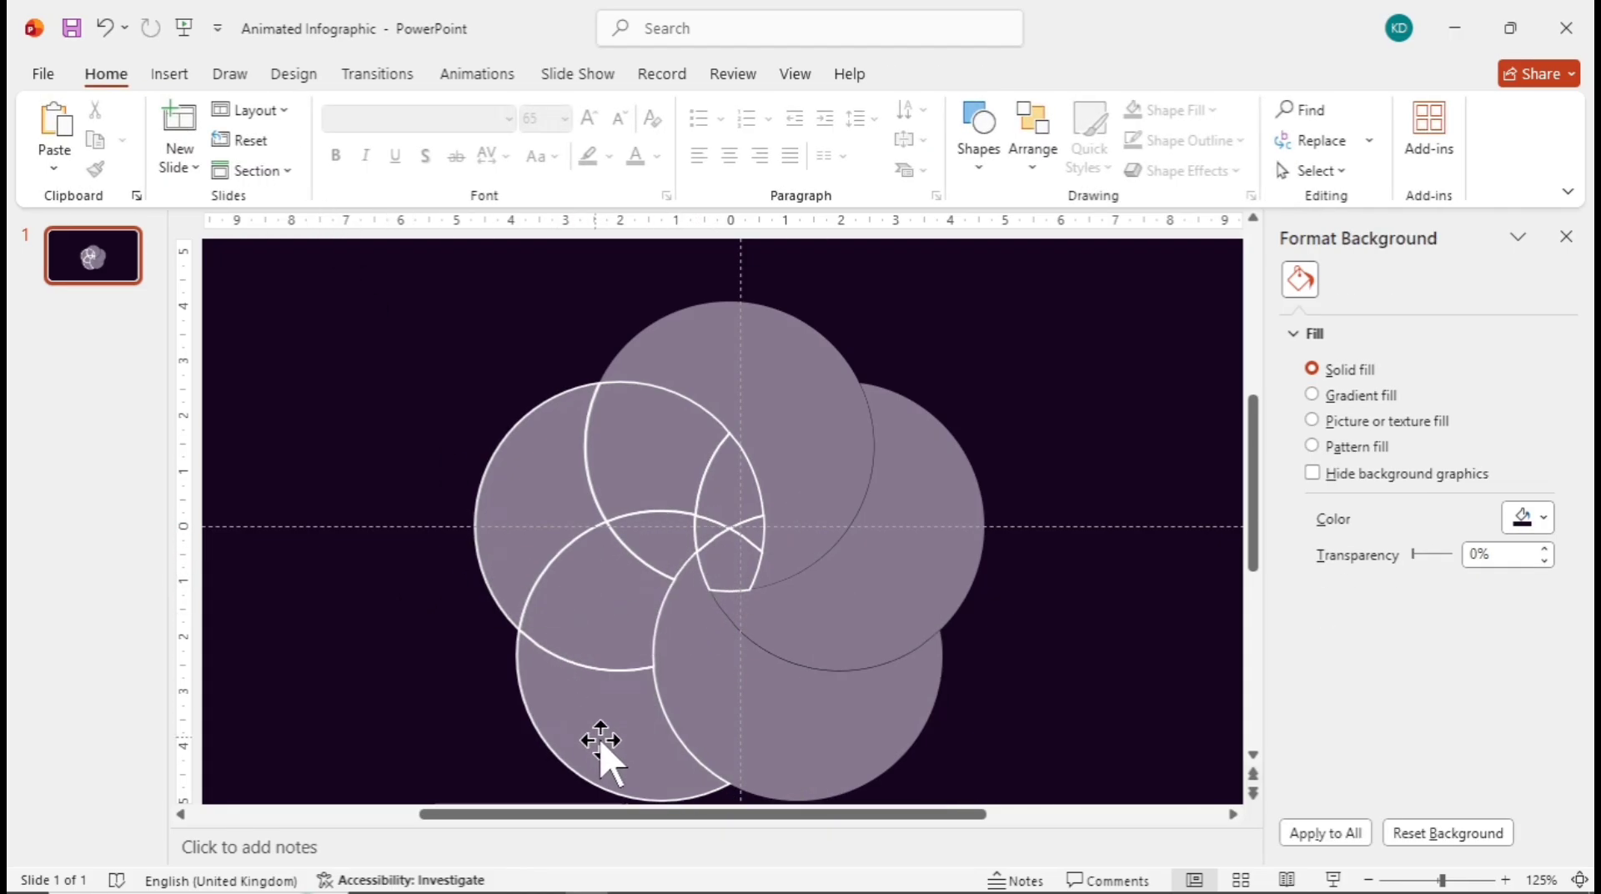
- Duplicate the central lens and unite it with the lower-left circle as the lower-left petal
{"action": "left_click_drag", "start_coordinate": [614, 749], "coordinate": [708, 529]}
{"action": "left_click", "coordinate": [601, 672], "text": "shift"}
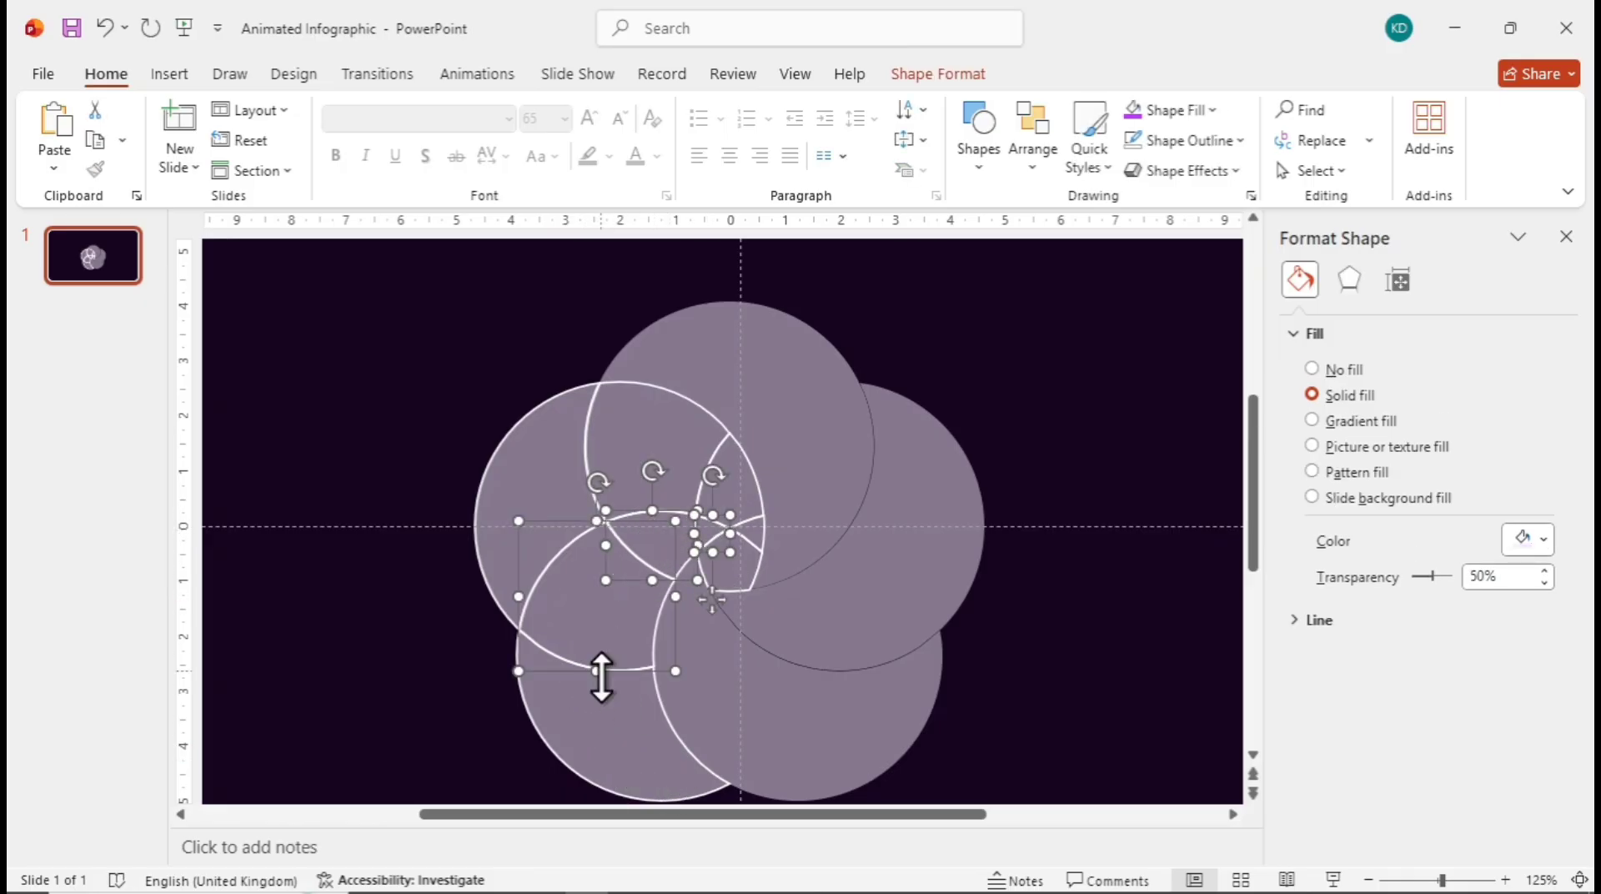
{"action": "left_click", "coordinate": [922, 73]}
{"action": "left_click", "coordinate": [350, 171]}
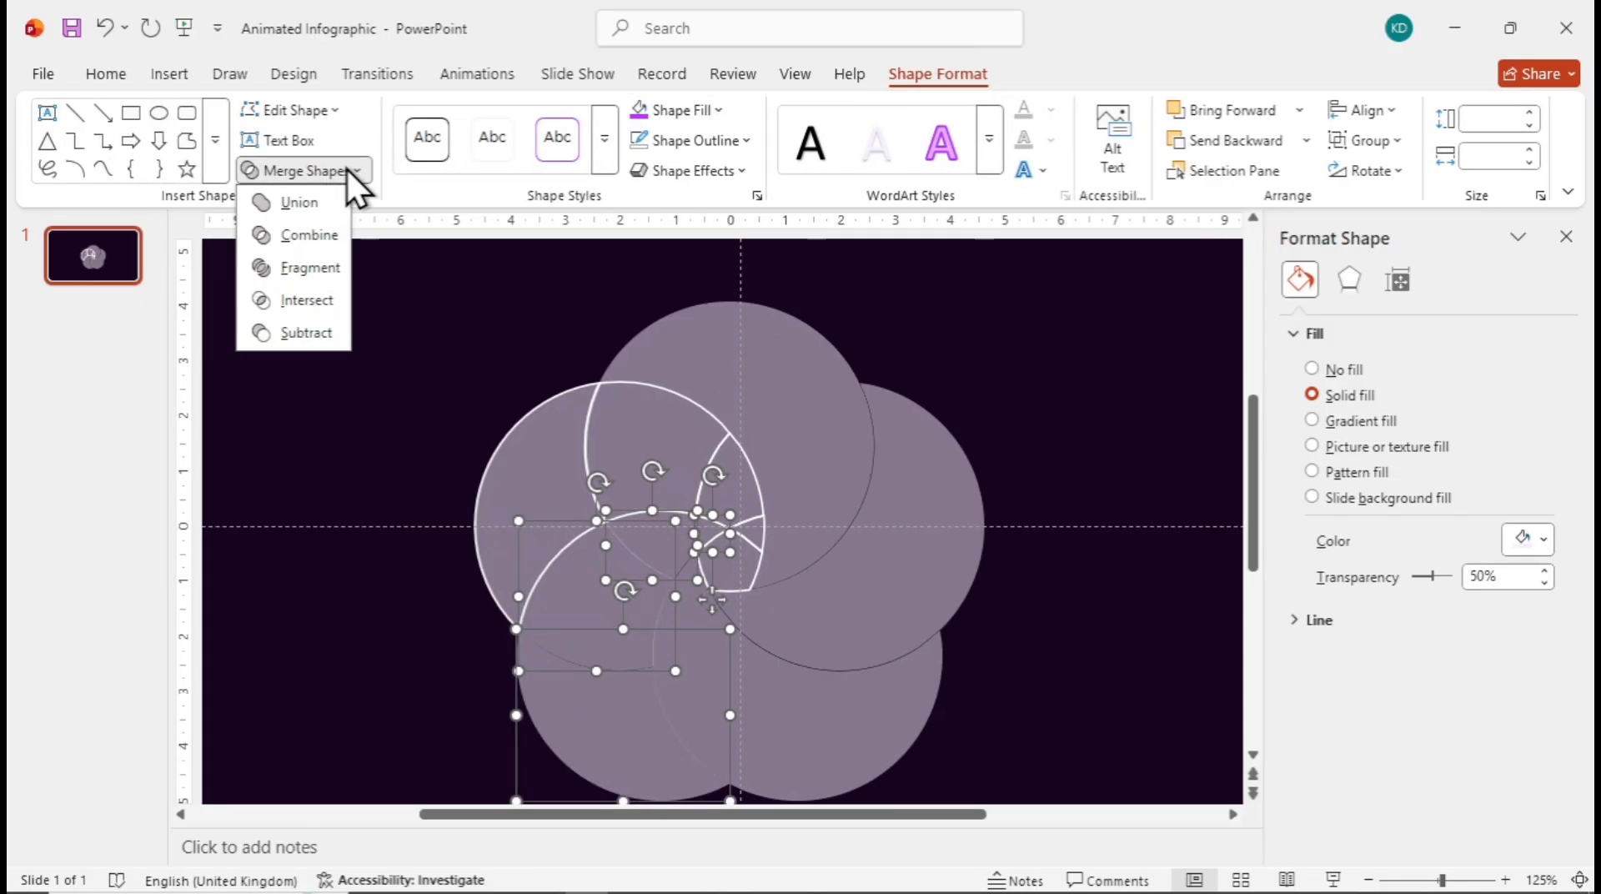
{"action": "left_click", "coordinate": [317, 200]}
{"action": "left_click", "coordinate": [397, 505]}
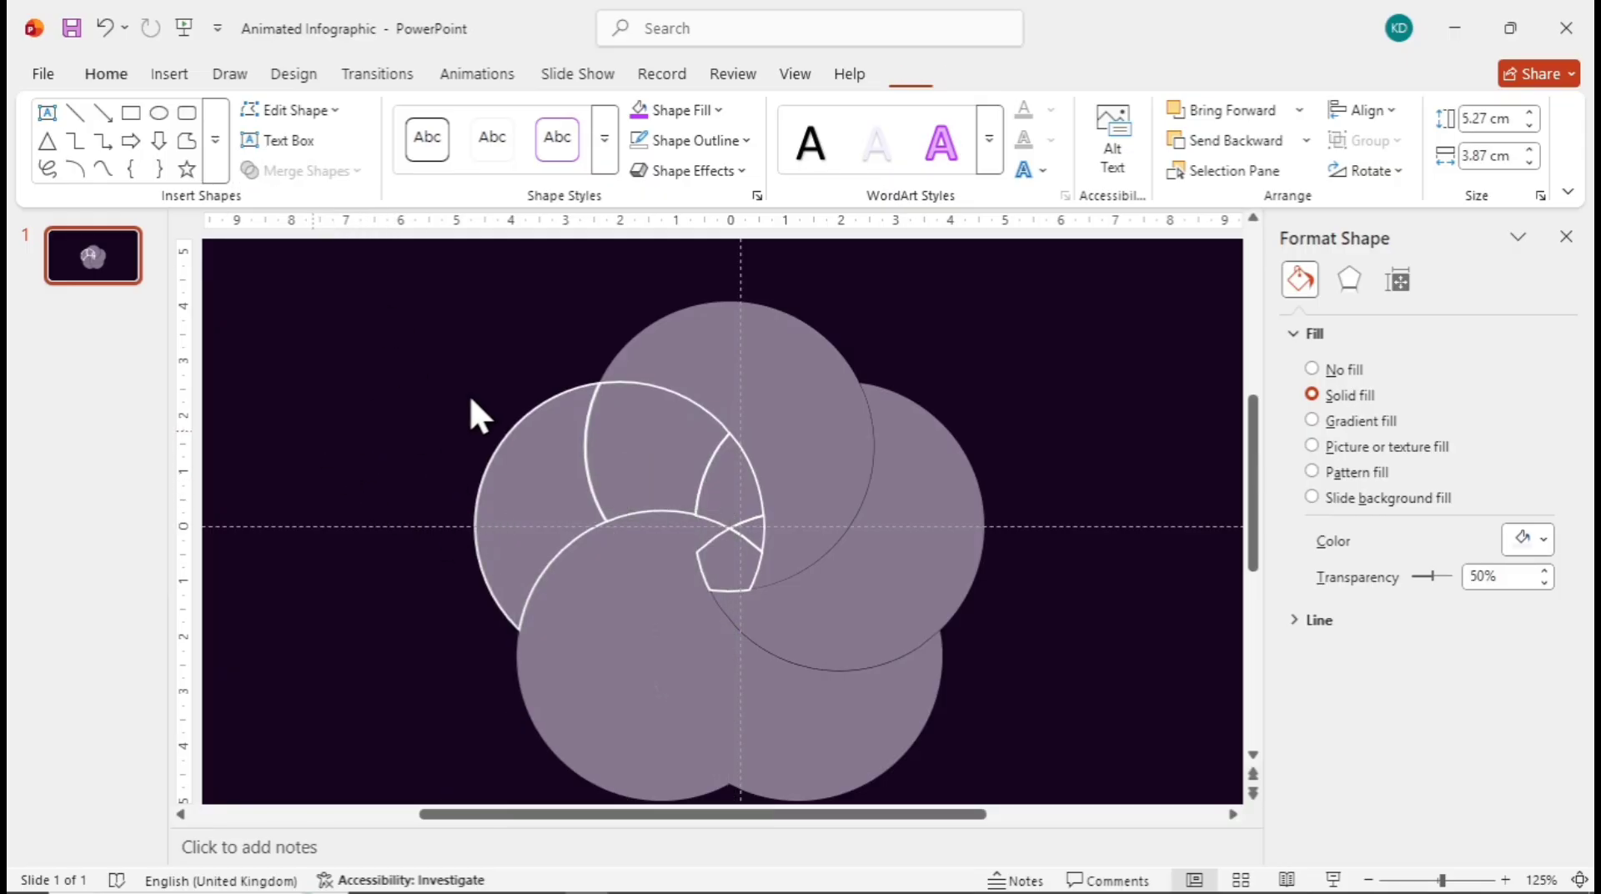
- Combine the centre, upper lenses and left crescent into the left petal, leaving the central pentagon
{"action": "left_click", "coordinate": [755, 534]}
{"action": "left_click_drag", "start_coordinate": [717, 476], "coordinate": [656, 450]}
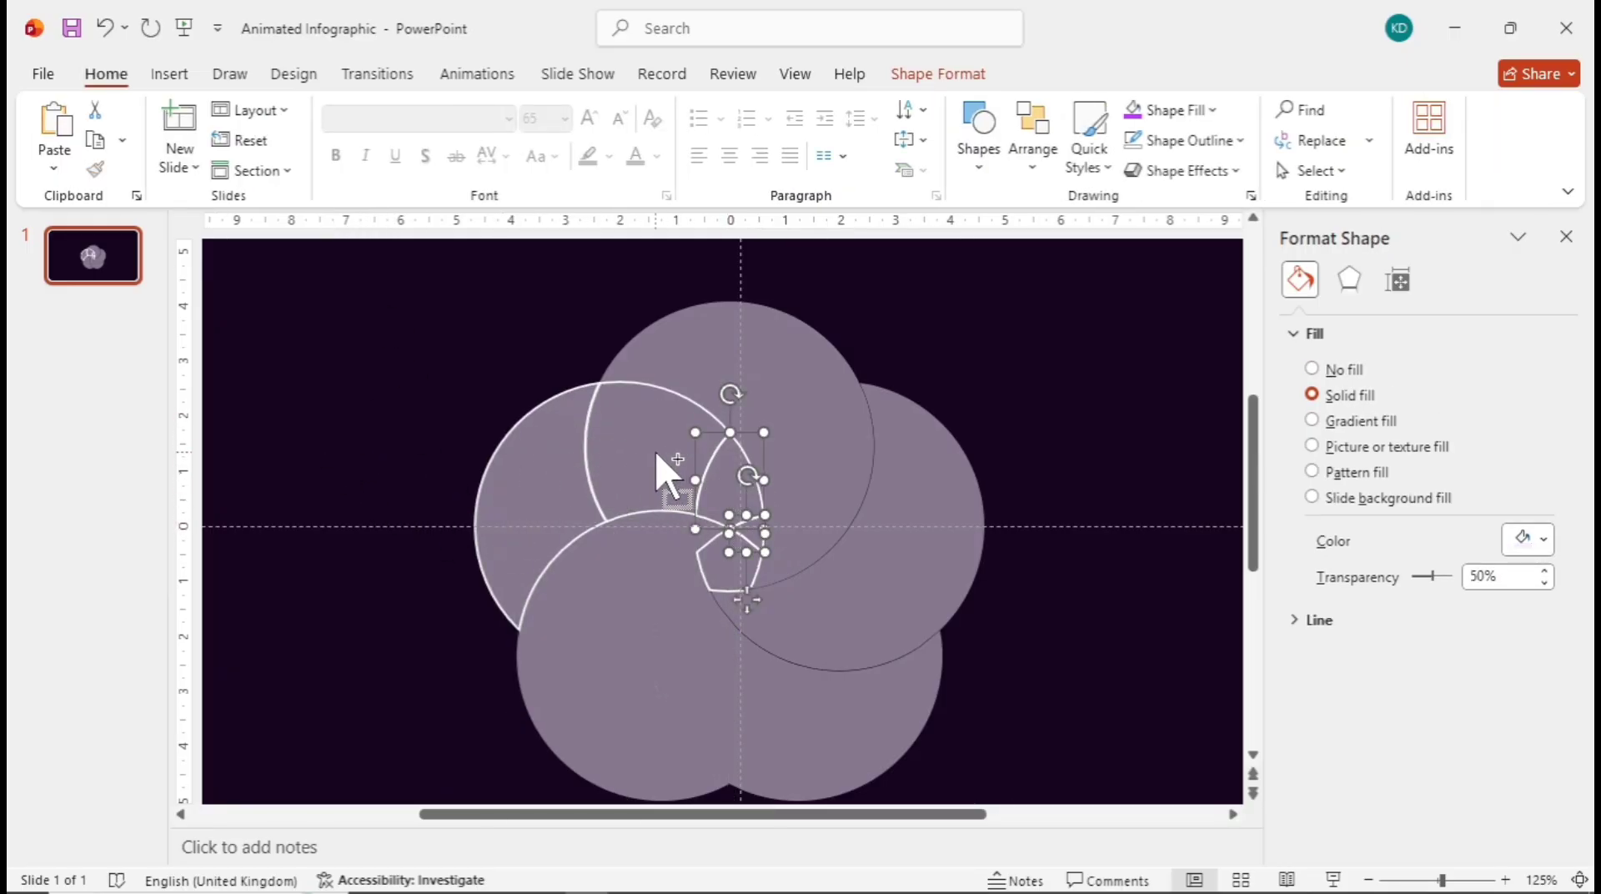
{"action": "left_click", "coordinate": [655, 451], "text": "ctrl"}
{"action": "left_click", "coordinate": [553, 486], "text": "ctrl"}
{"action": "left_click", "coordinate": [927, 73]}
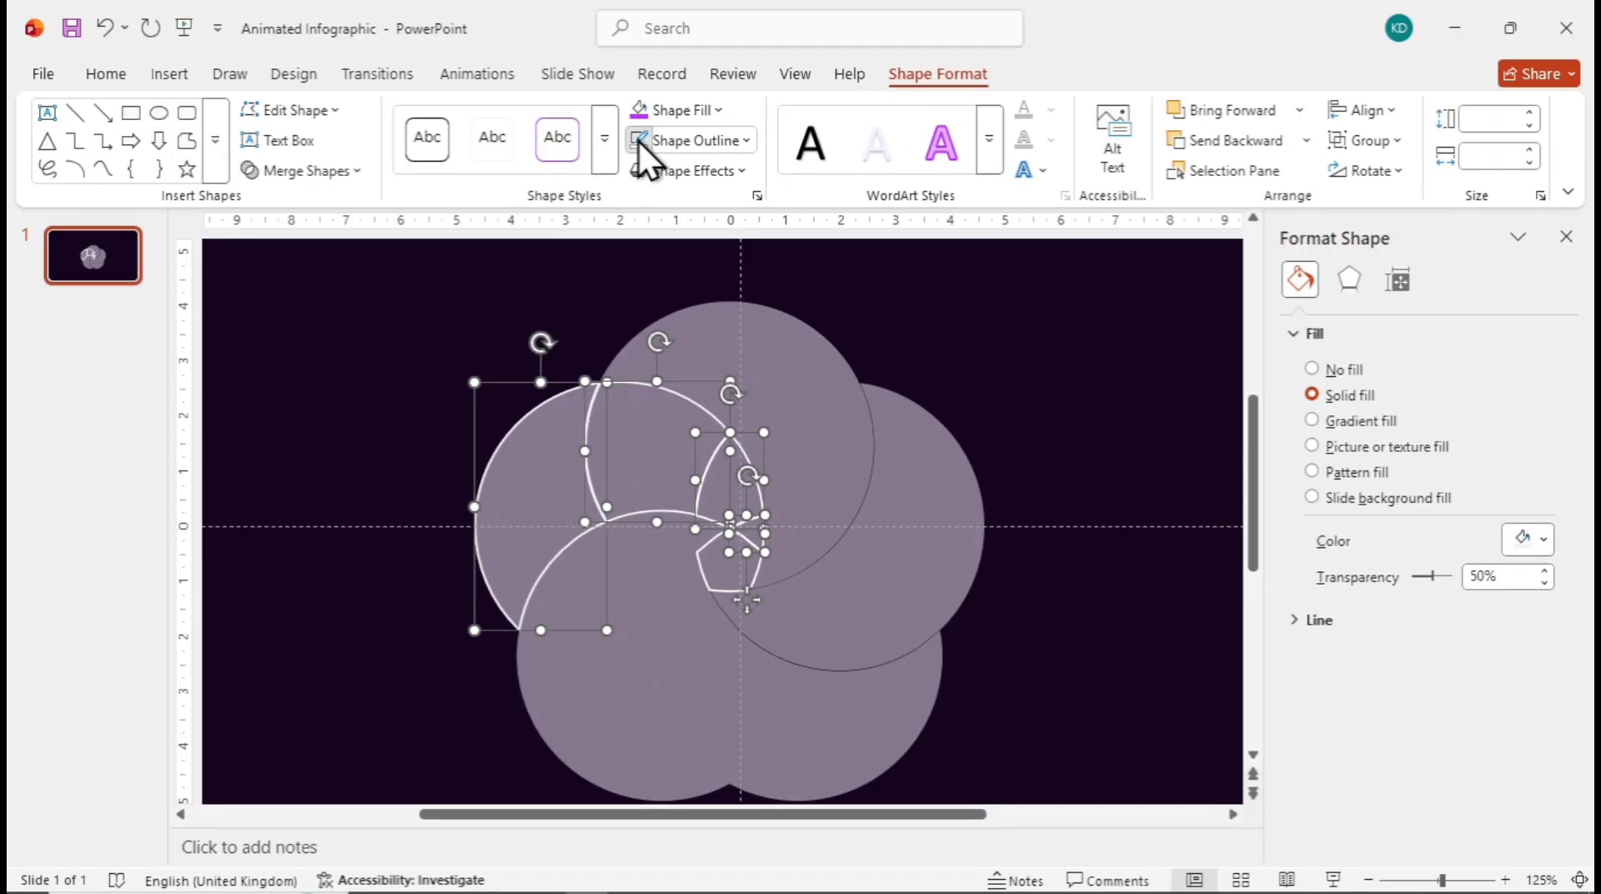
{"action": "left_click", "coordinate": [345, 172]}
{"action": "left_click", "coordinate": [334, 235]}
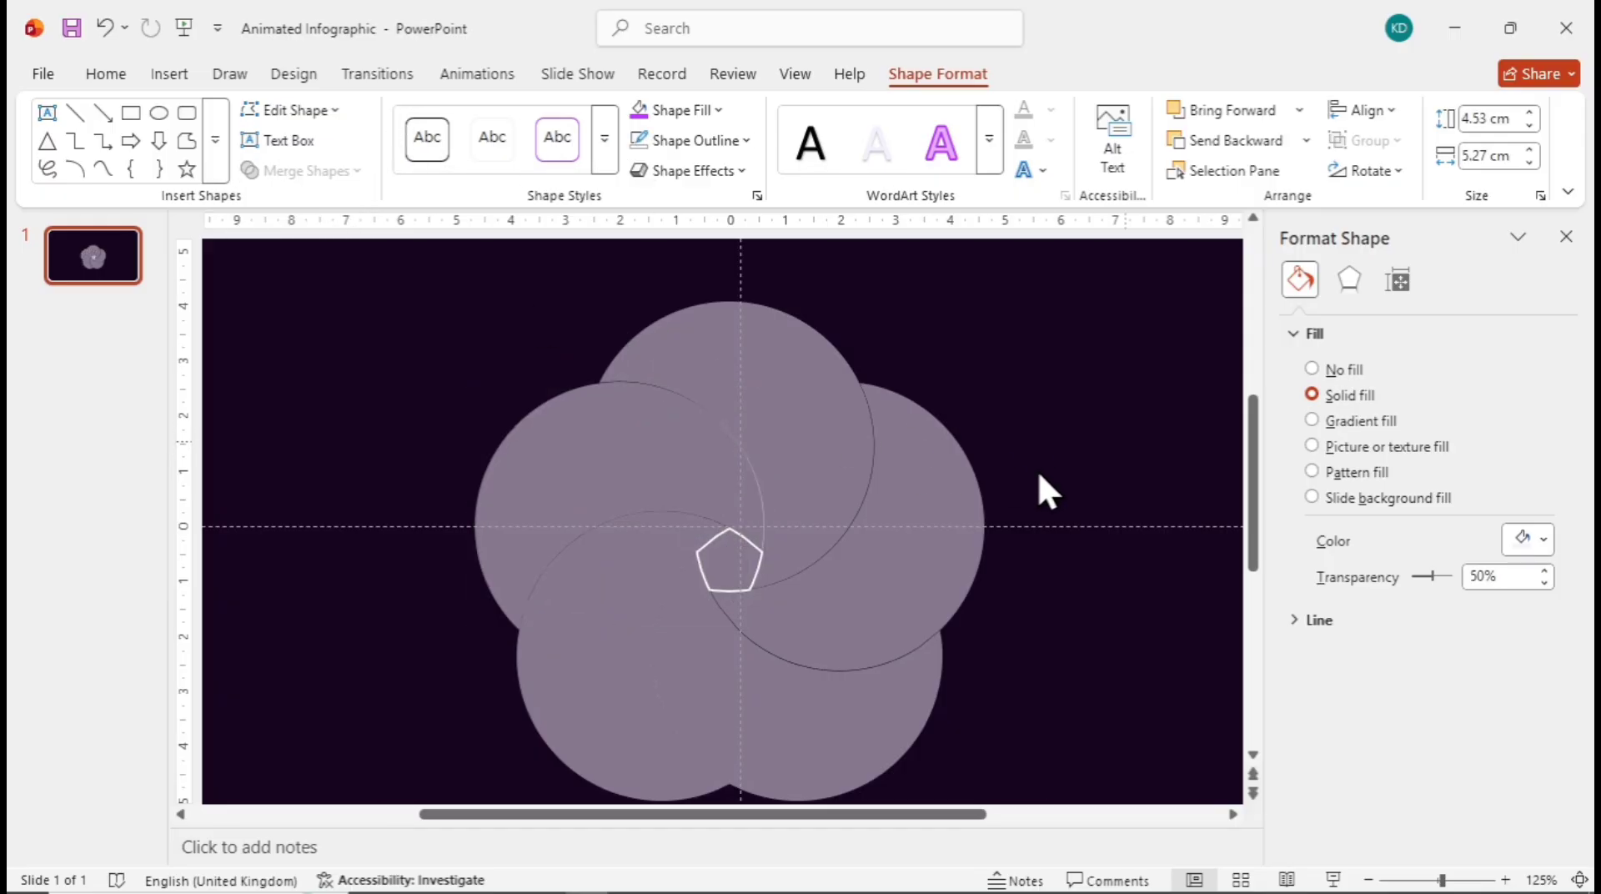
{"action": "left_click", "coordinate": [1001, 501]}
{"action": "left_click", "coordinate": [727, 560]}
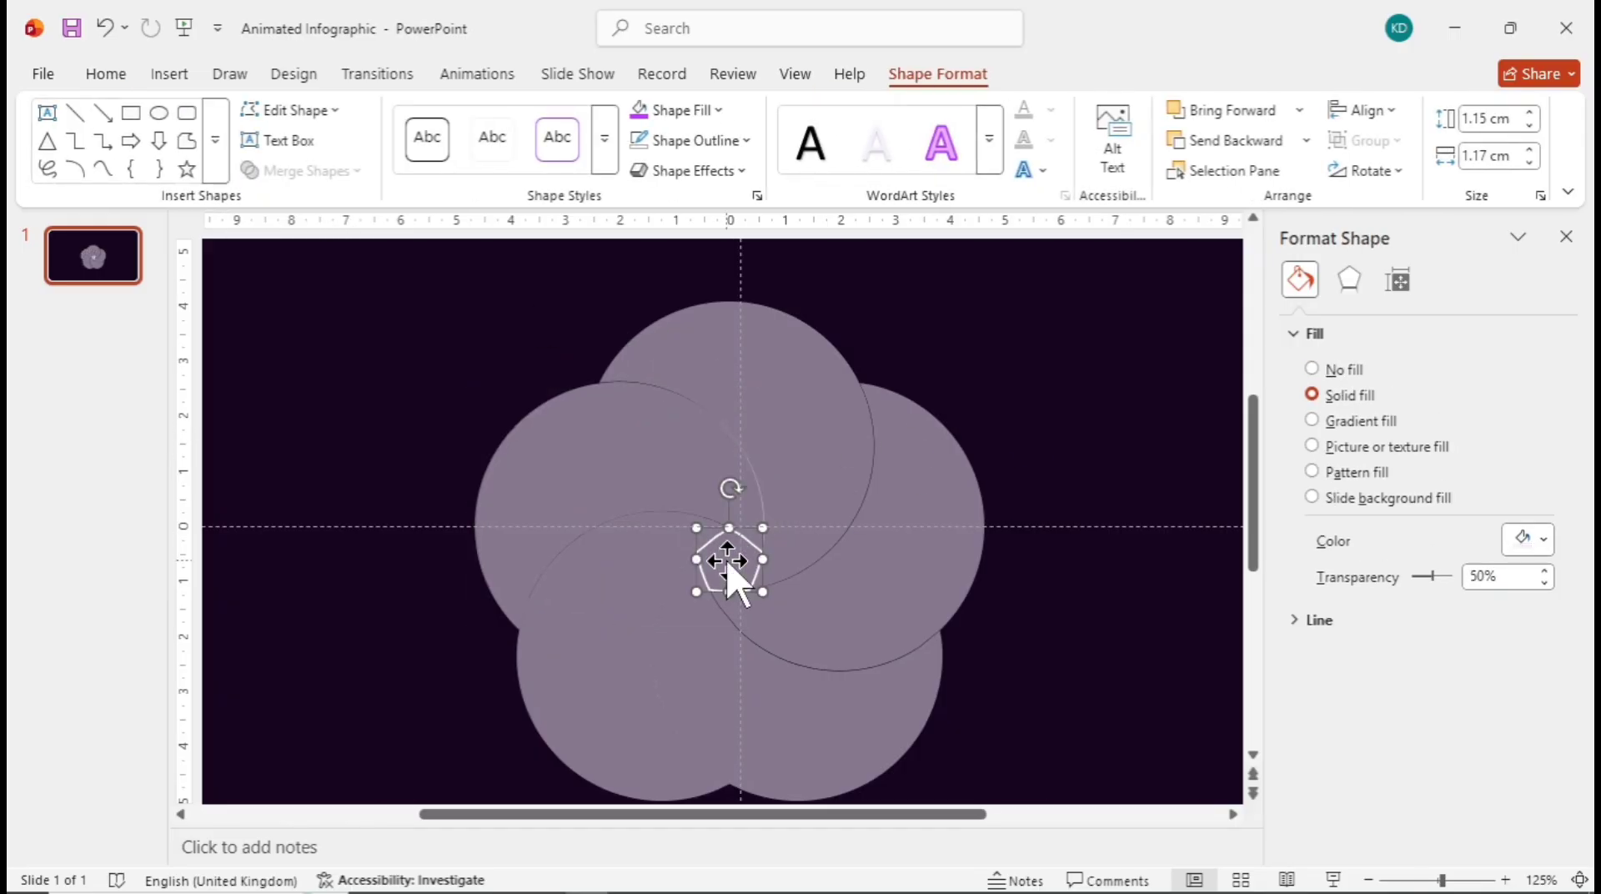
- Delete the central pentagon and set all petals to 0% fill transparency
{"action": "key", "text": "Delete"}
{"action": "scroll", "coordinate": [1051, 342], "scroll_direction": "down", "scroll_amount": 5}
{"action": "left_click_drag", "start_coordinate": [948, 328], "coordinate": [417, 730]}
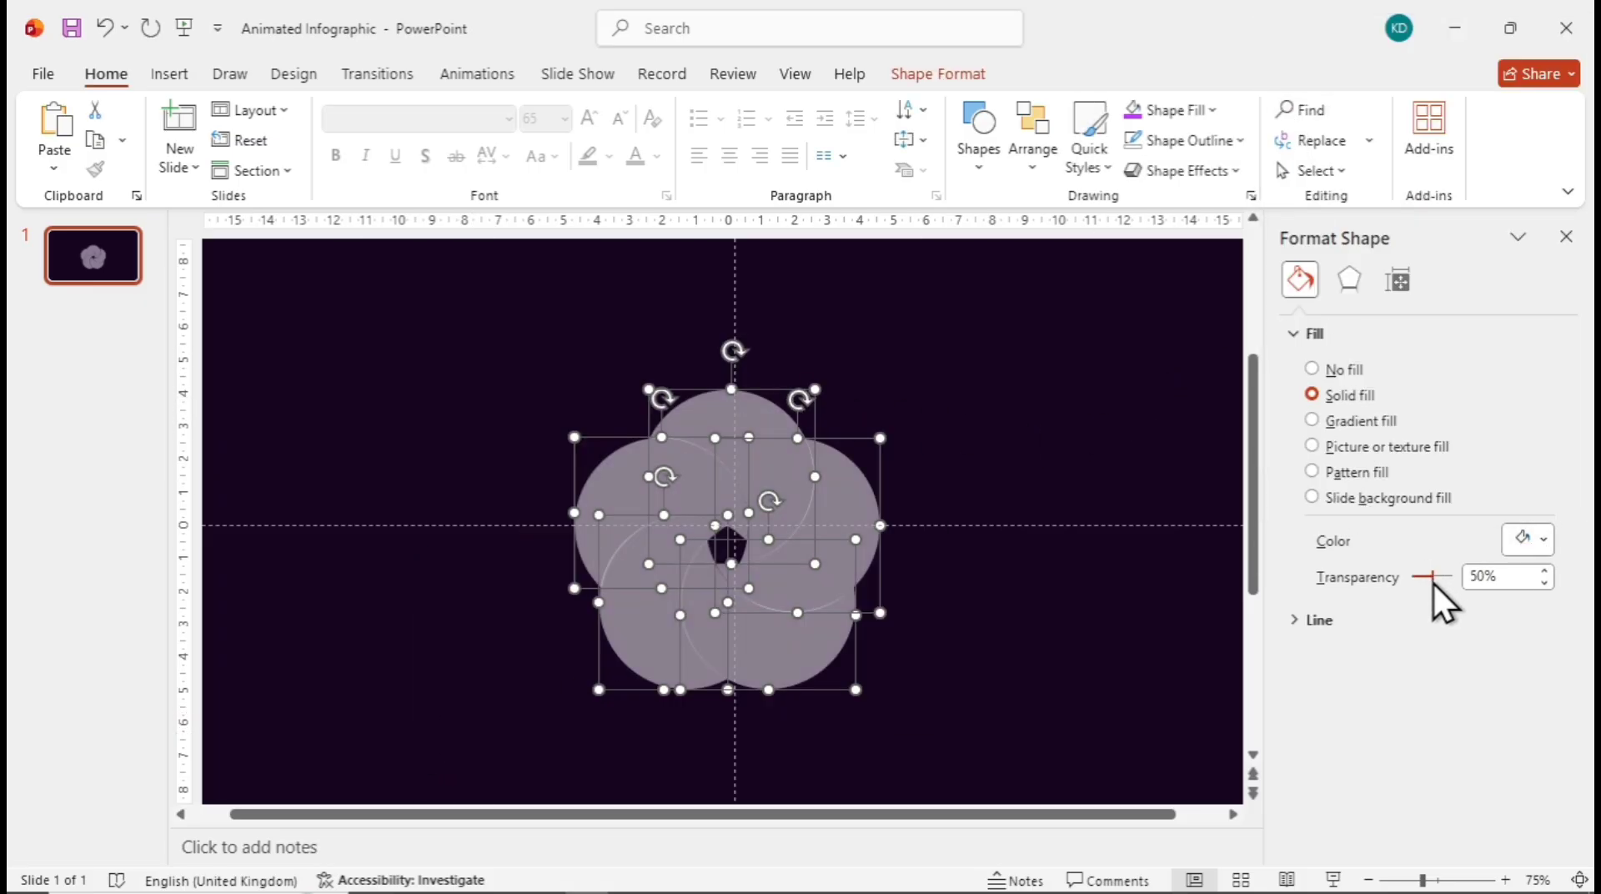
{"action": "left_click_drag", "start_coordinate": [1433, 580], "coordinate": [1397, 594]}
{"action": "scroll", "coordinate": [1074, 473], "scroll_direction": "up", "scroll_amount": 3}
- Fill the top petal dark indigo and the right petal indigo
{"action": "left_click", "coordinate": [637, 472]}
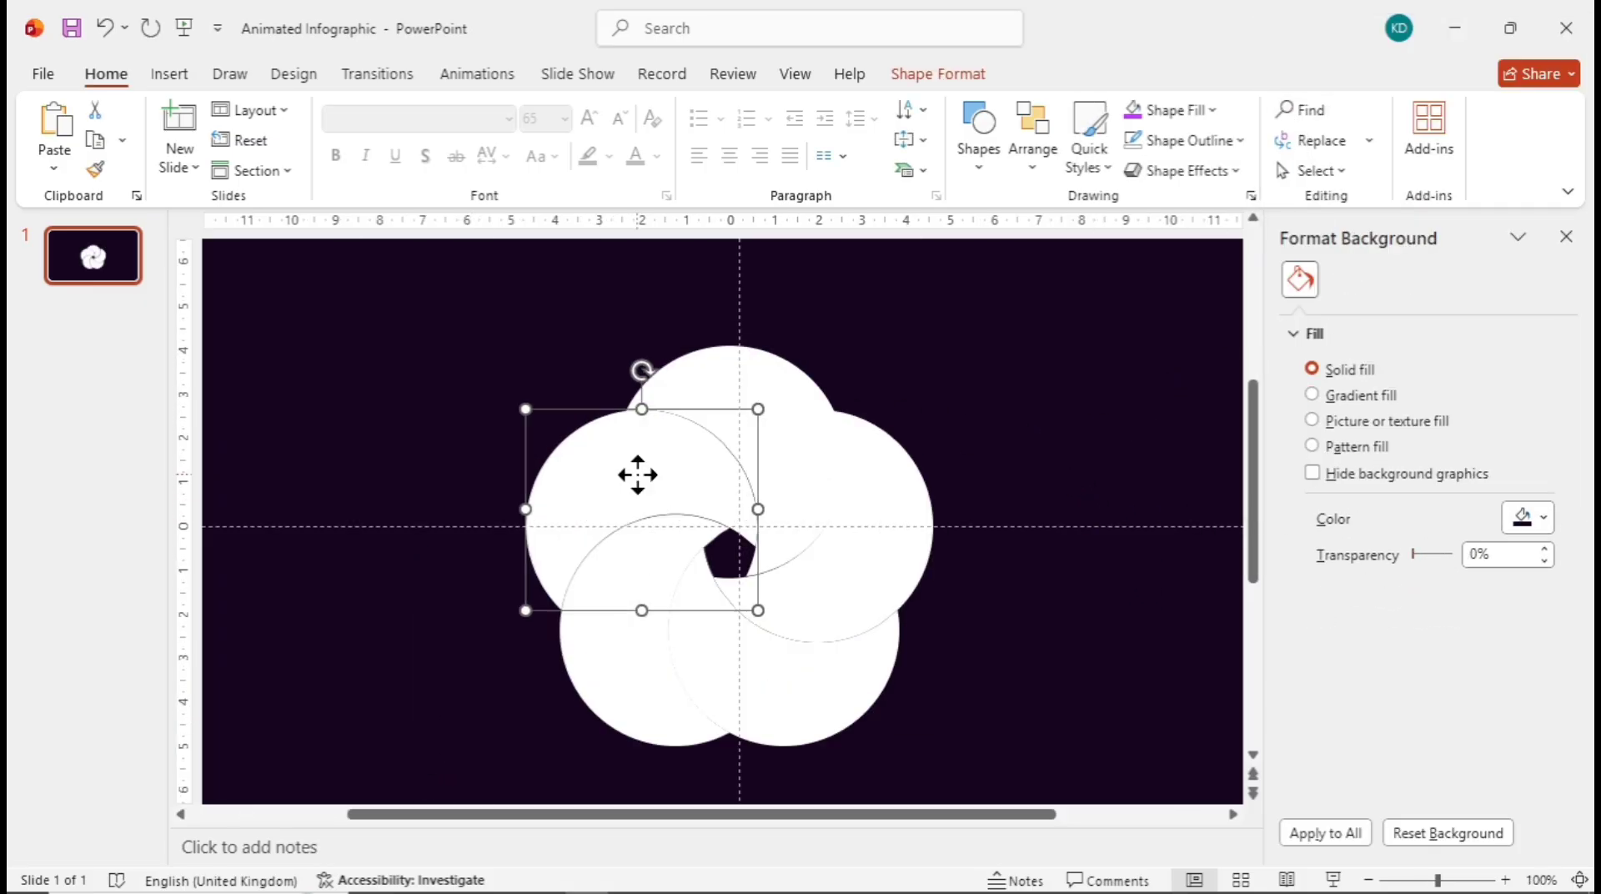
{"action": "left_click", "coordinate": [732, 380]}
{"action": "left_click", "coordinate": [1541, 548]}
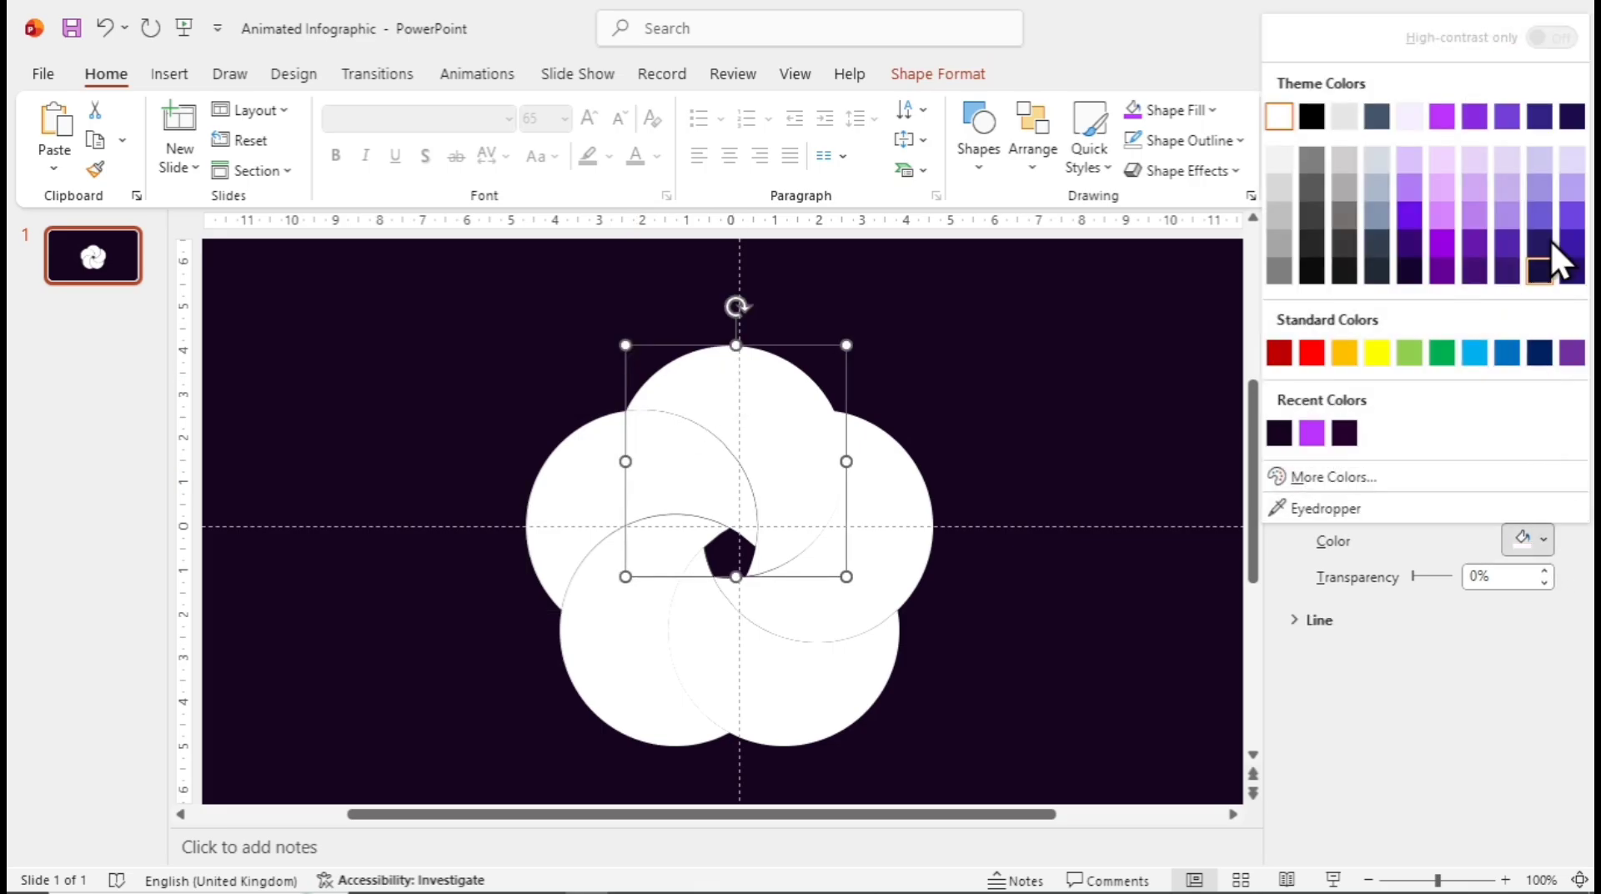
{"action": "left_click", "coordinate": [1572, 117]}
{"action": "left_click", "coordinate": [922, 519]}
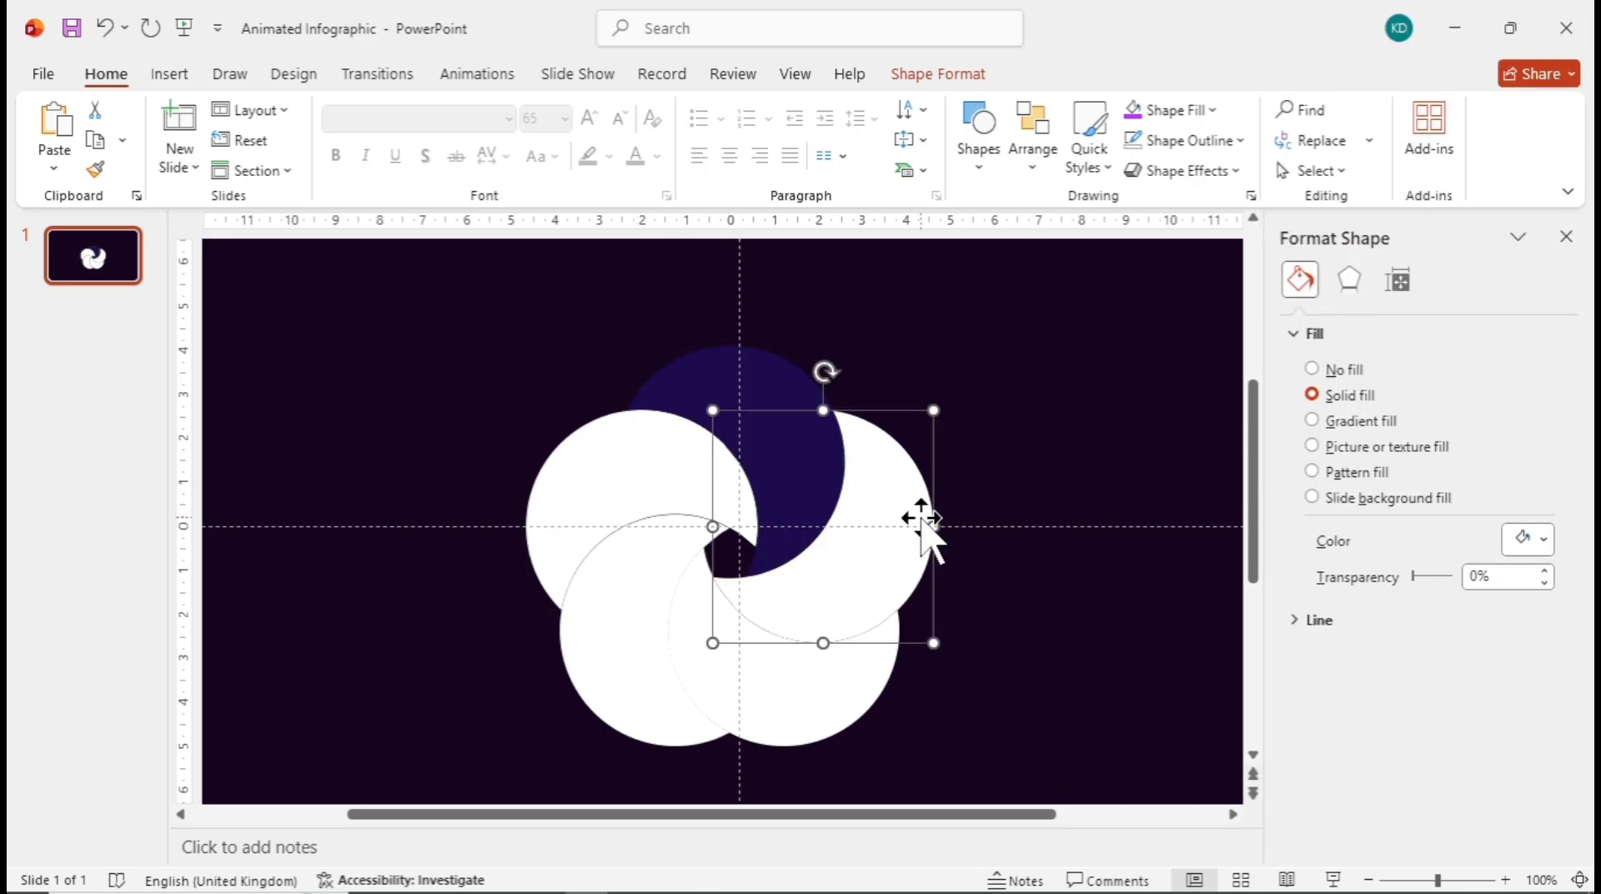
{"action": "left_click", "coordinate": [1545, 540]}
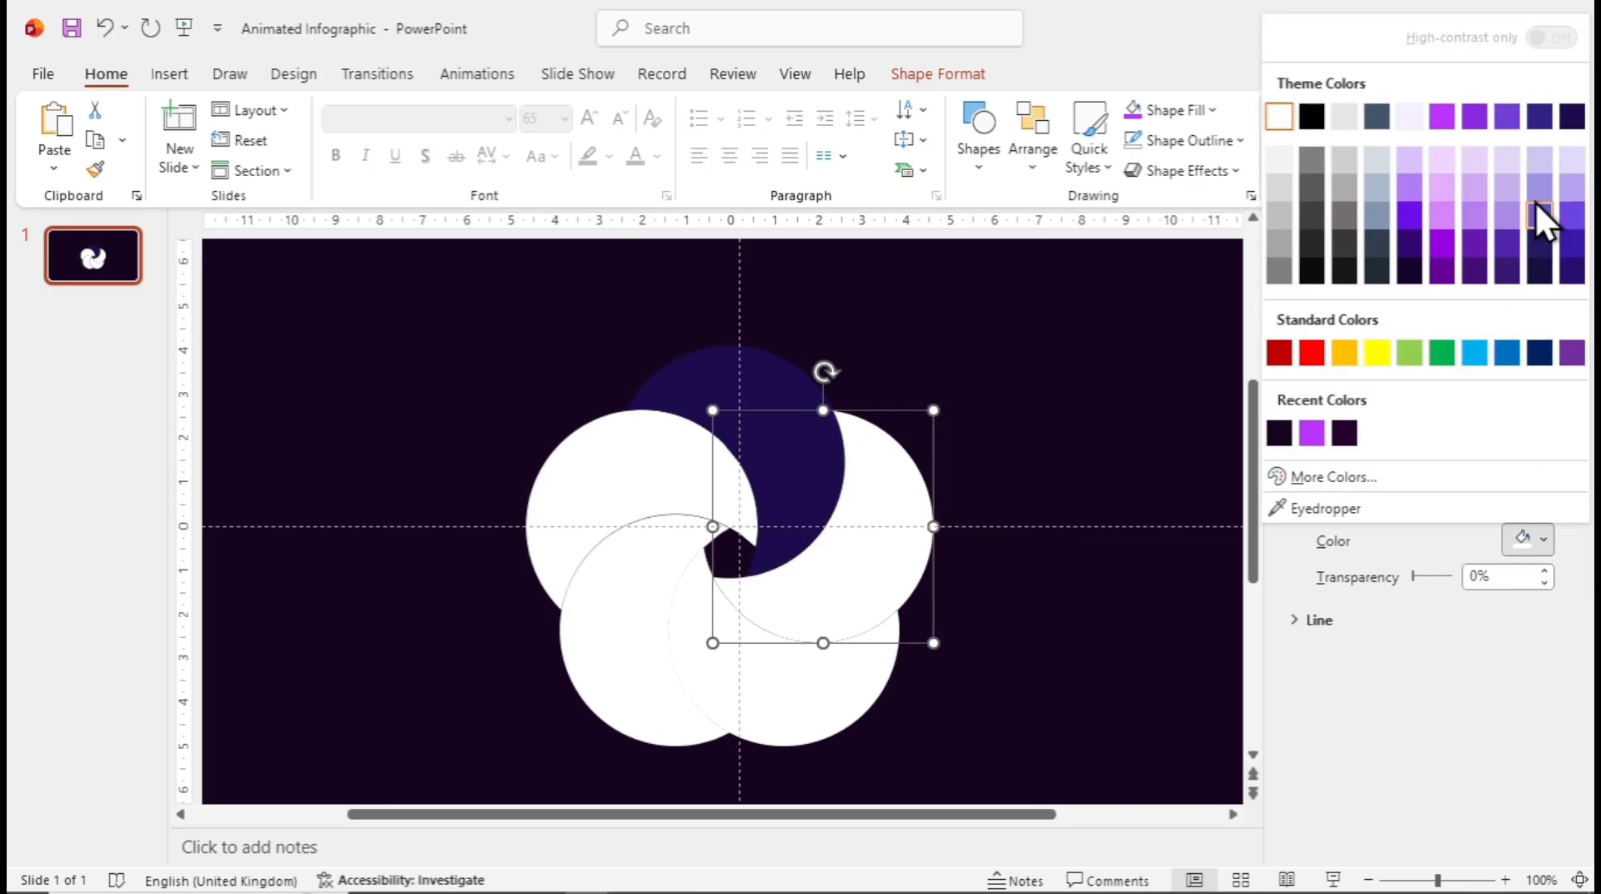
{"action": "left_click", "coordinate": [1537, 116]}
- Fill the bottom petal purple and the lower-left petal bright purple
{"action": "left_click", "coordinate": [842, 686]}
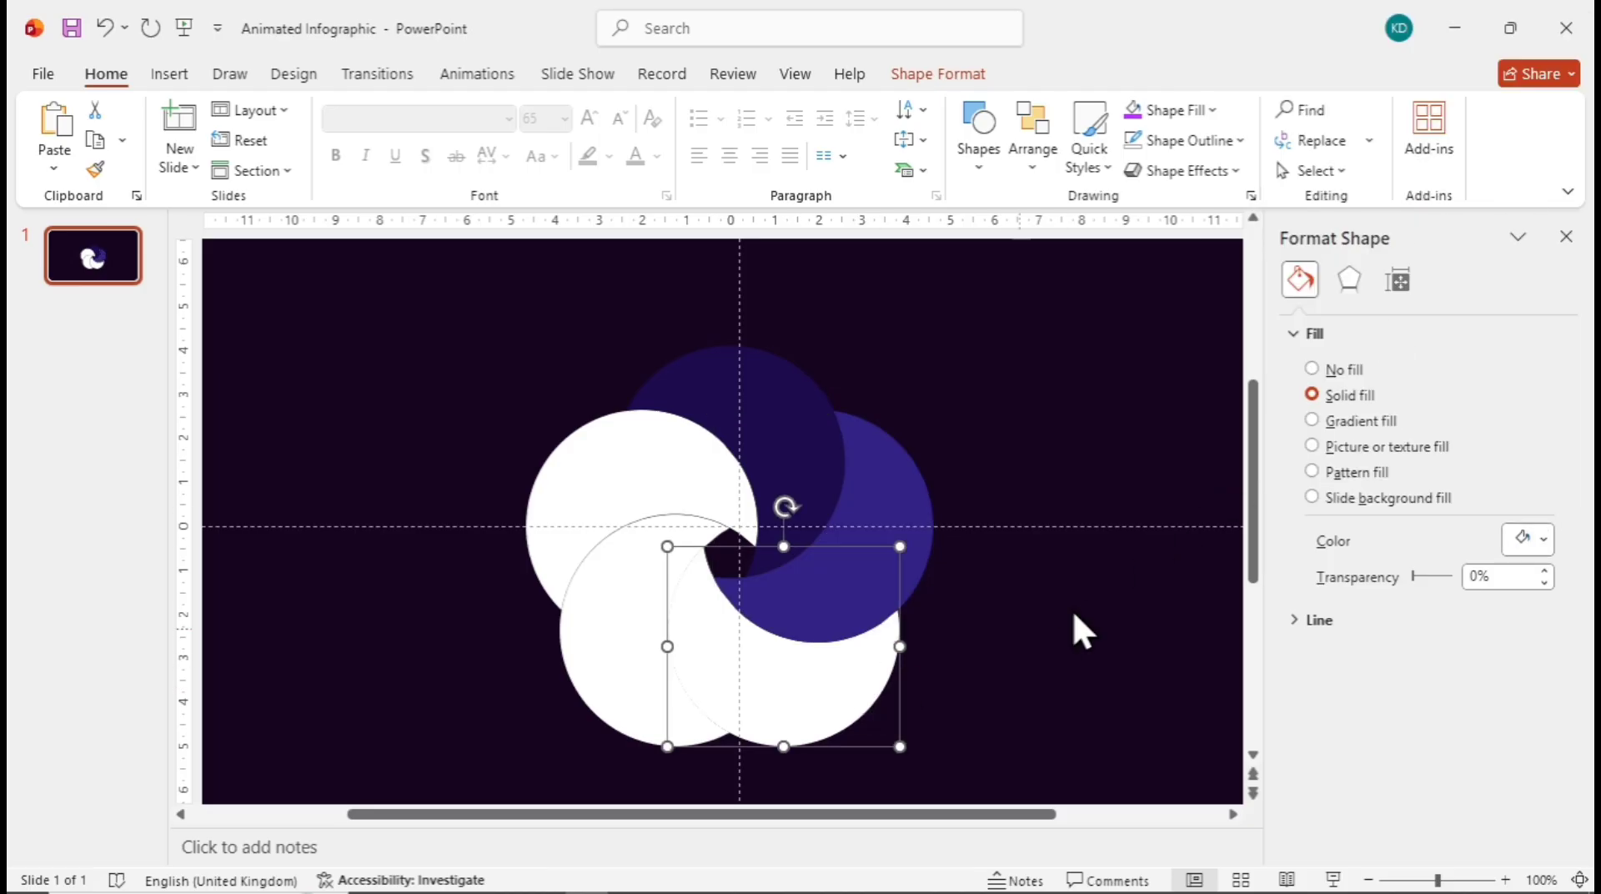
{"action": "left_click", "coordinate": [1543, 541]}
{"action": "left_click", "coordinate": [1507, 117]}
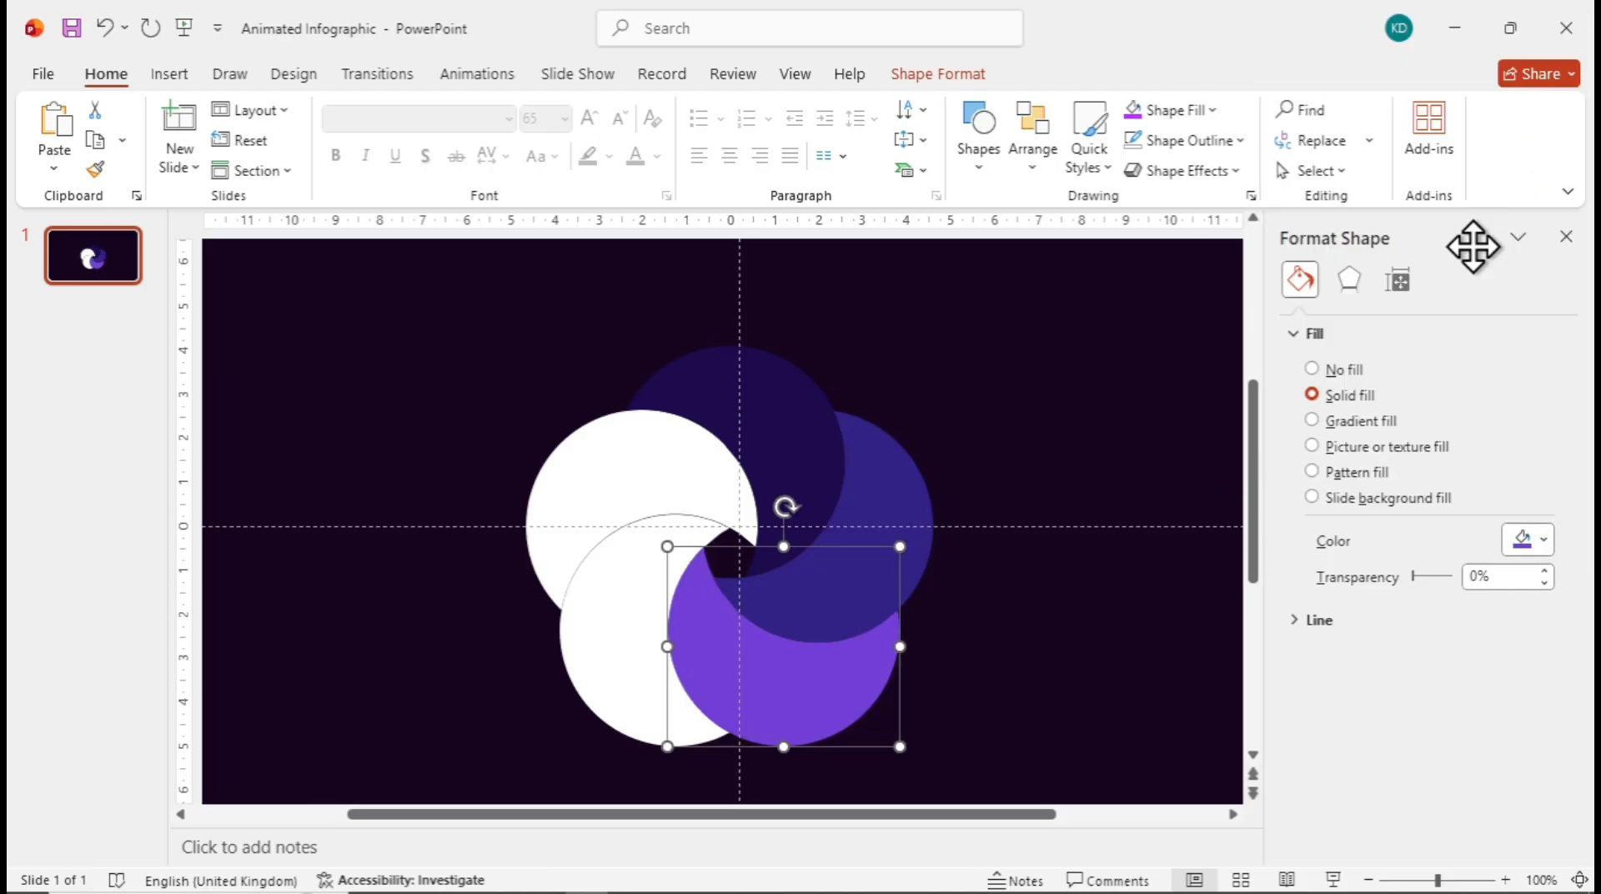
{"action": "left_click", "coordinate": [659, 638]}
{"action": "left_click", "coordinate": [1539, 540]}
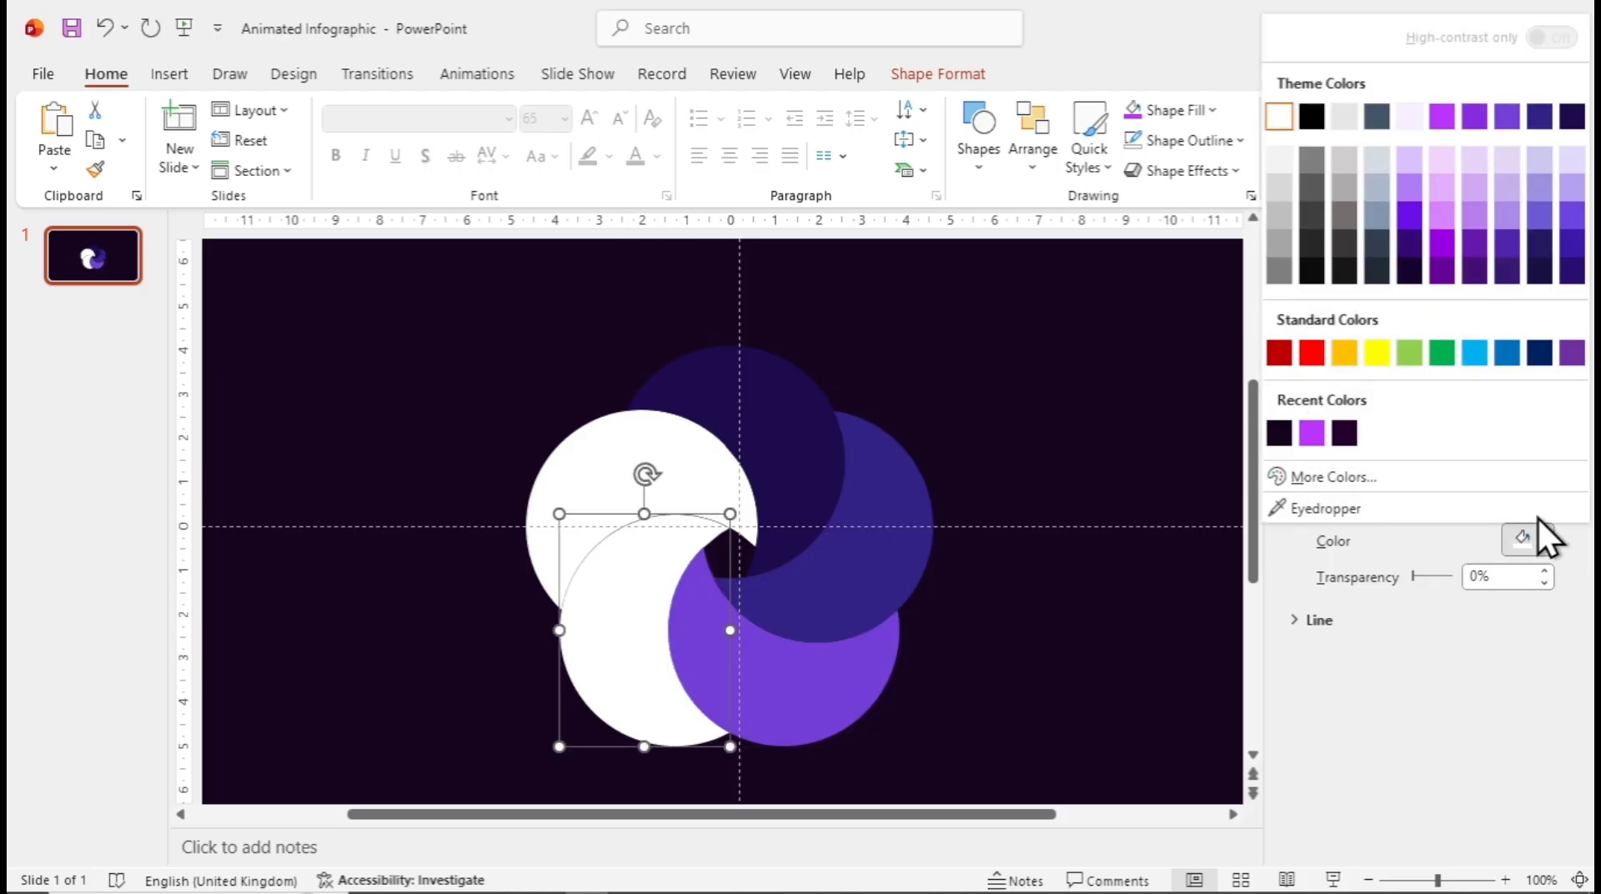
{"action": "left_click", "coordinate": [1475, 123]}
{"action": "left_click", "coordinate": [1127, 394]}
{"action": "scroll", "coordinate": [1128, 393], "scroll_direction": "down", "scroll_amount": 2}
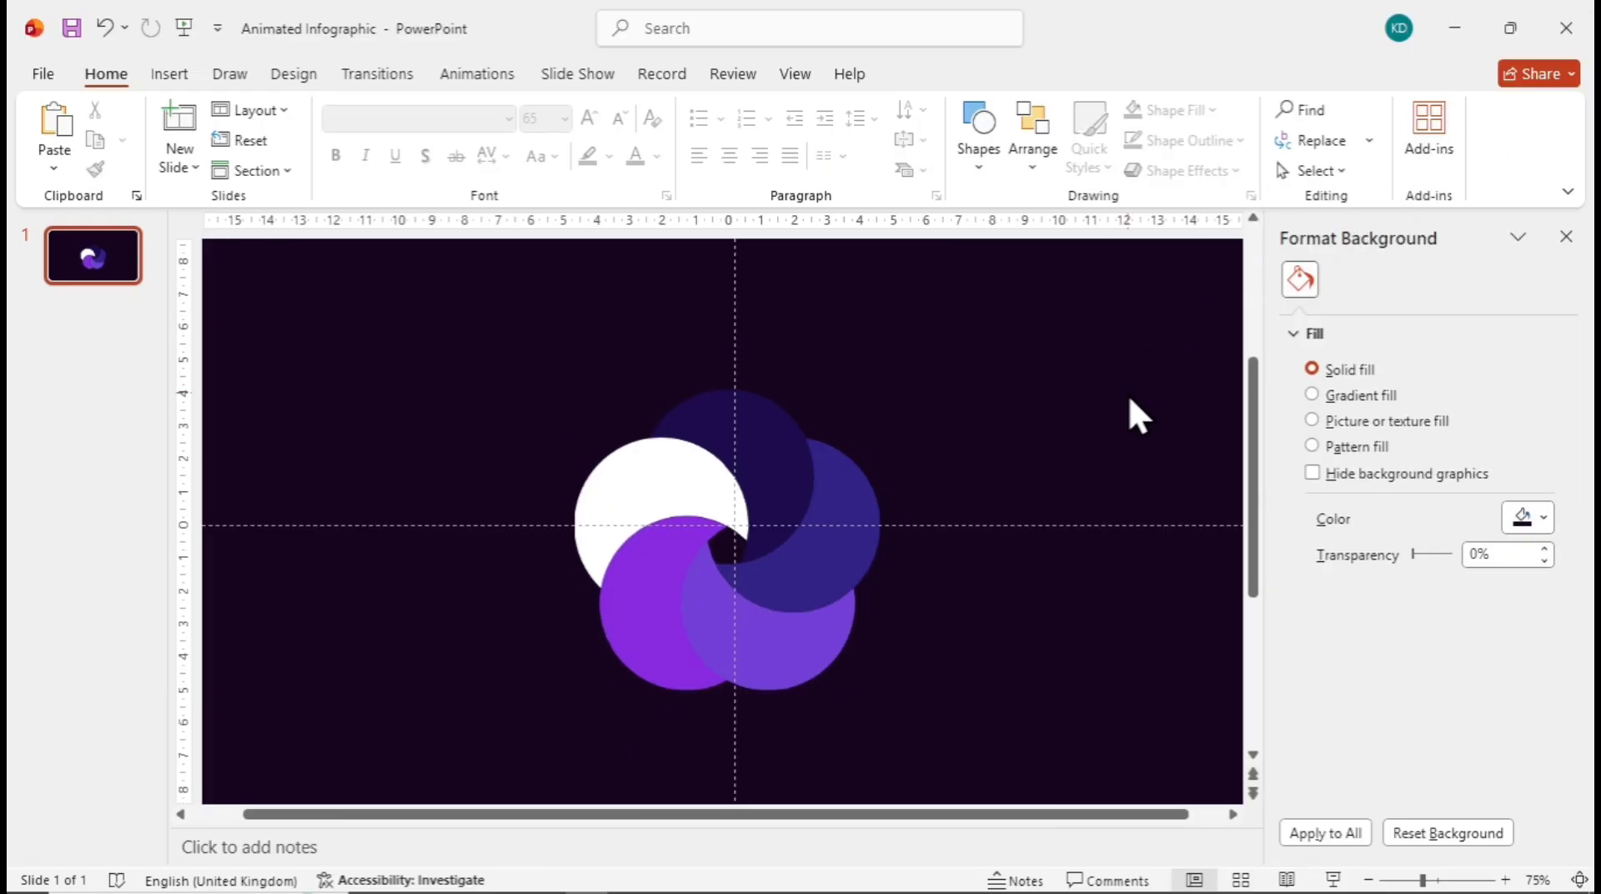
- Give all five petals an inner shadow preset in black with blur raised to 30 pt
{"action": "left_click_drag", "start_coordinate": [1133, 337], "coordinate": [340, 838]}
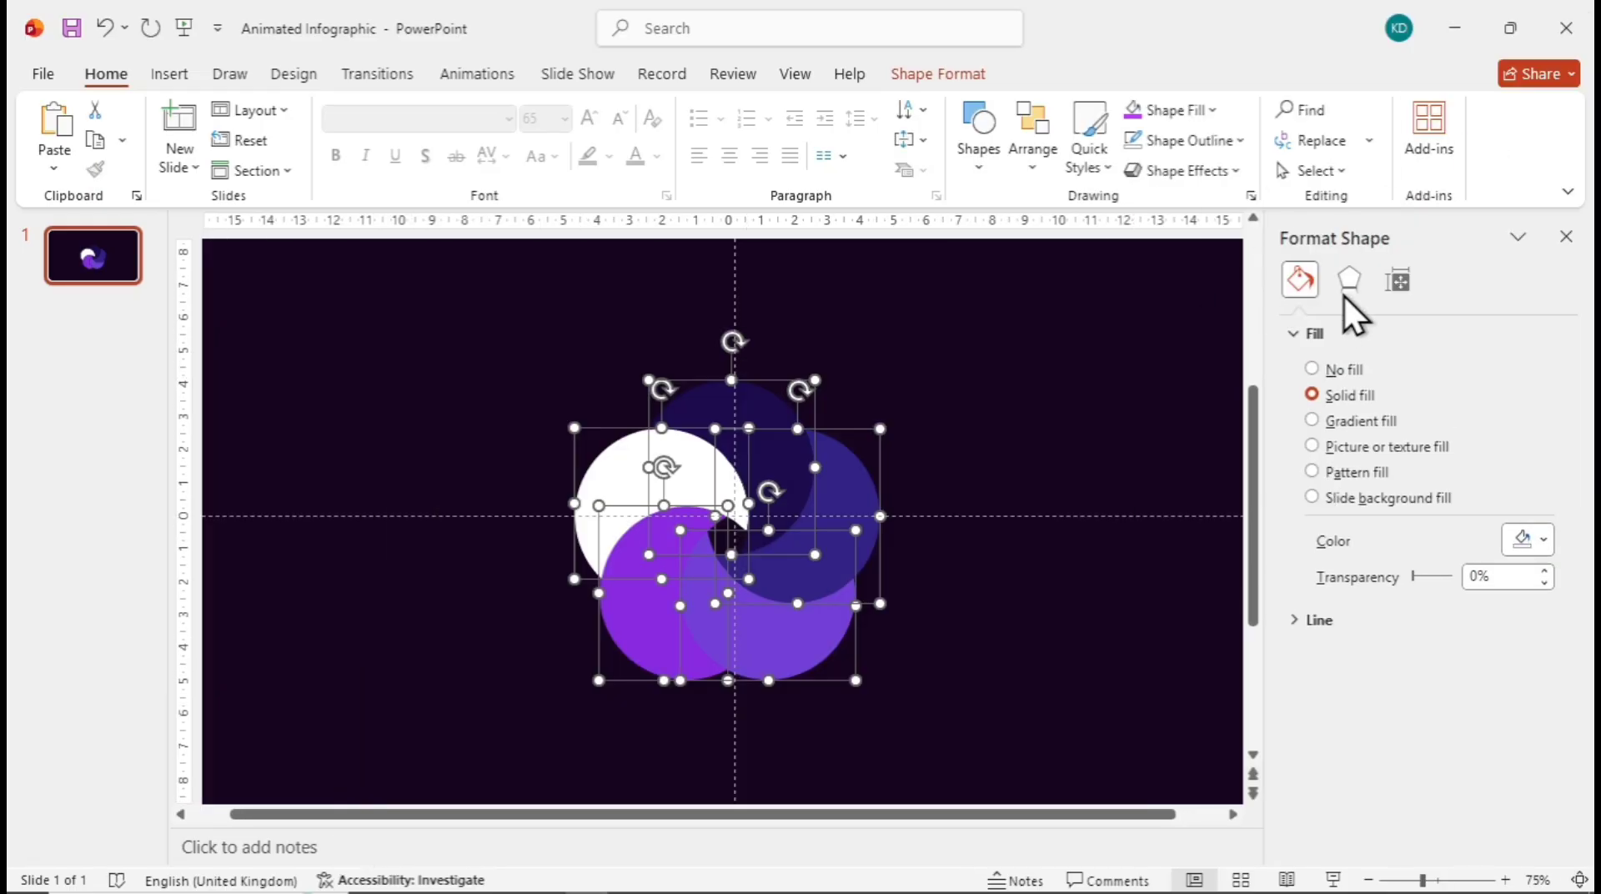
{"action": "left_click", "coordinate": [1365, 285]}
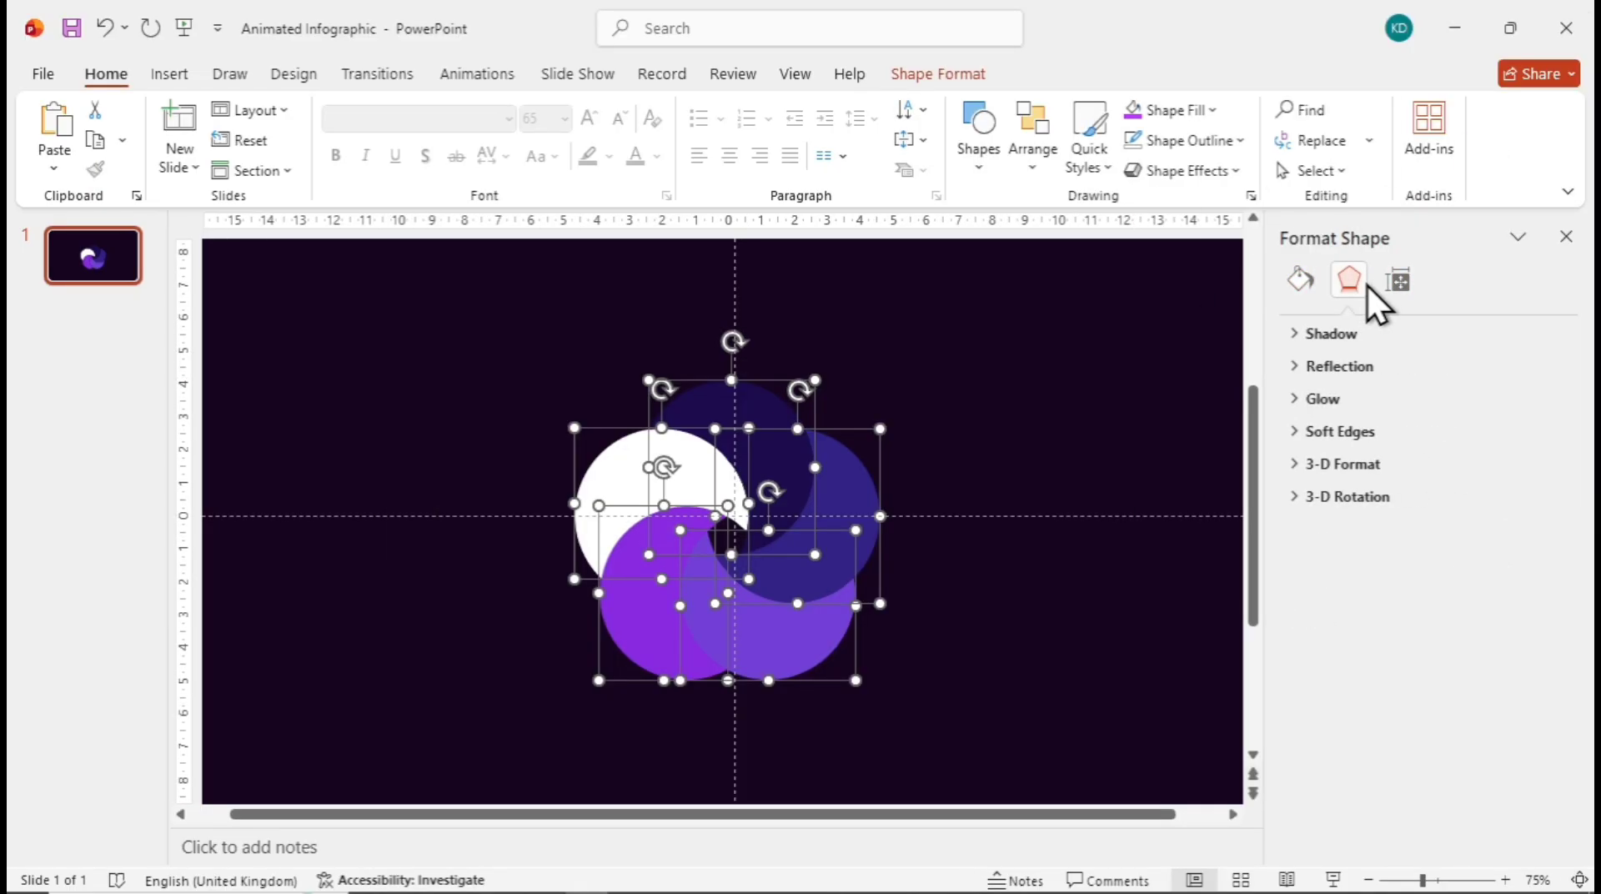
{"action": "left_click", "coordinate": [1327, 333]}
{"action": "left_click", "coordinate": [1541, 372]}
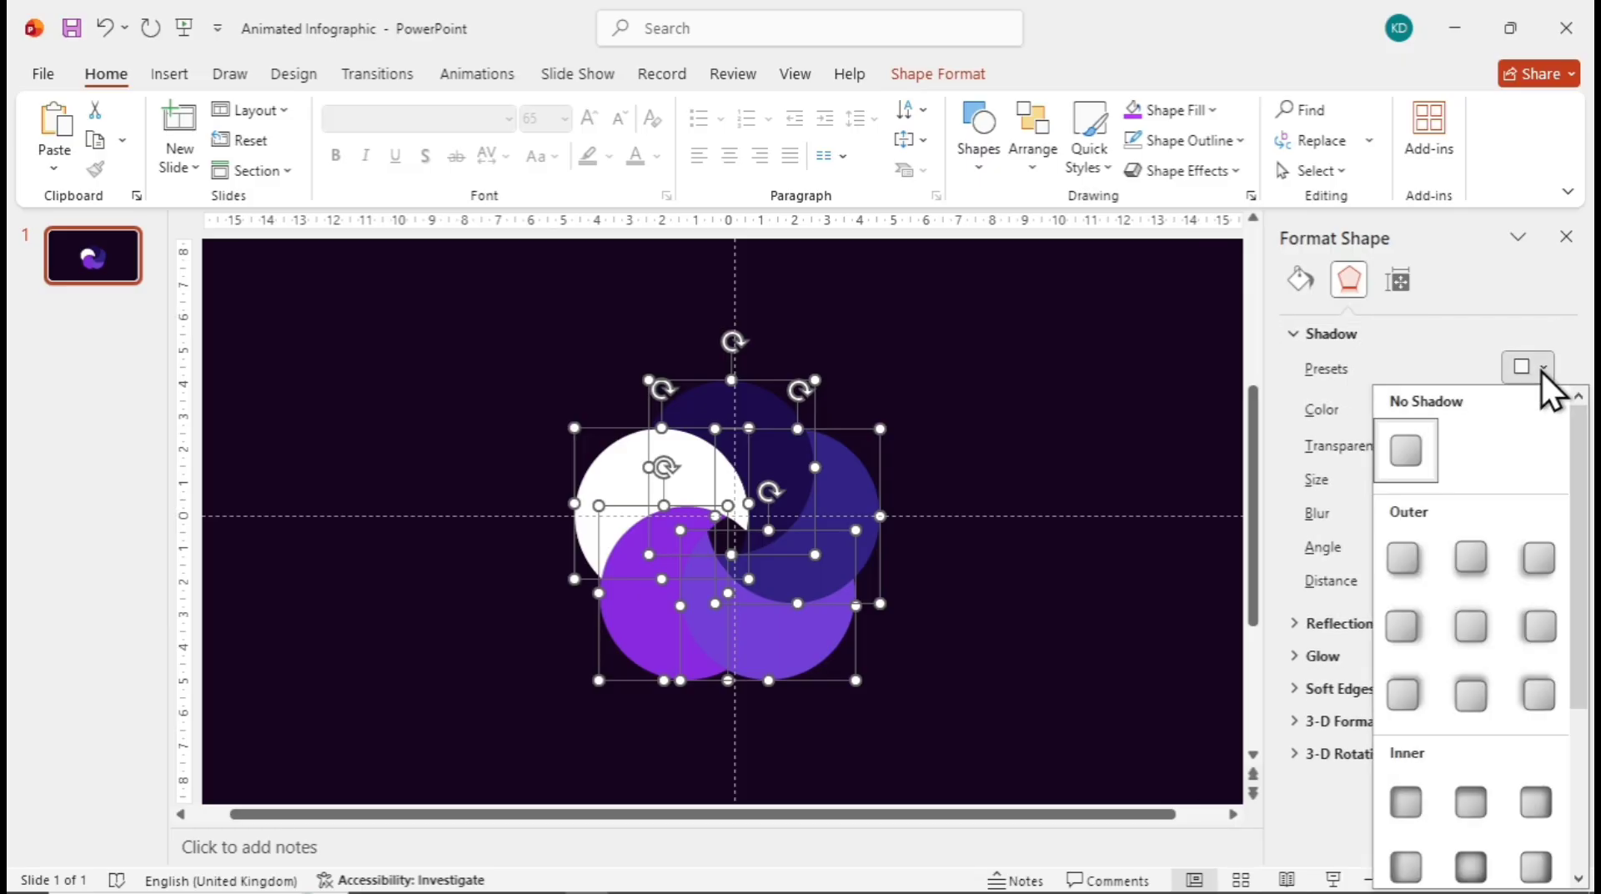
{"action": "scroll", "coordinate": [1504, 467], "scroll_direction": "down", "scroll_amount": 3}
{"action": "left_click", "coordinate": [1477, 671]}
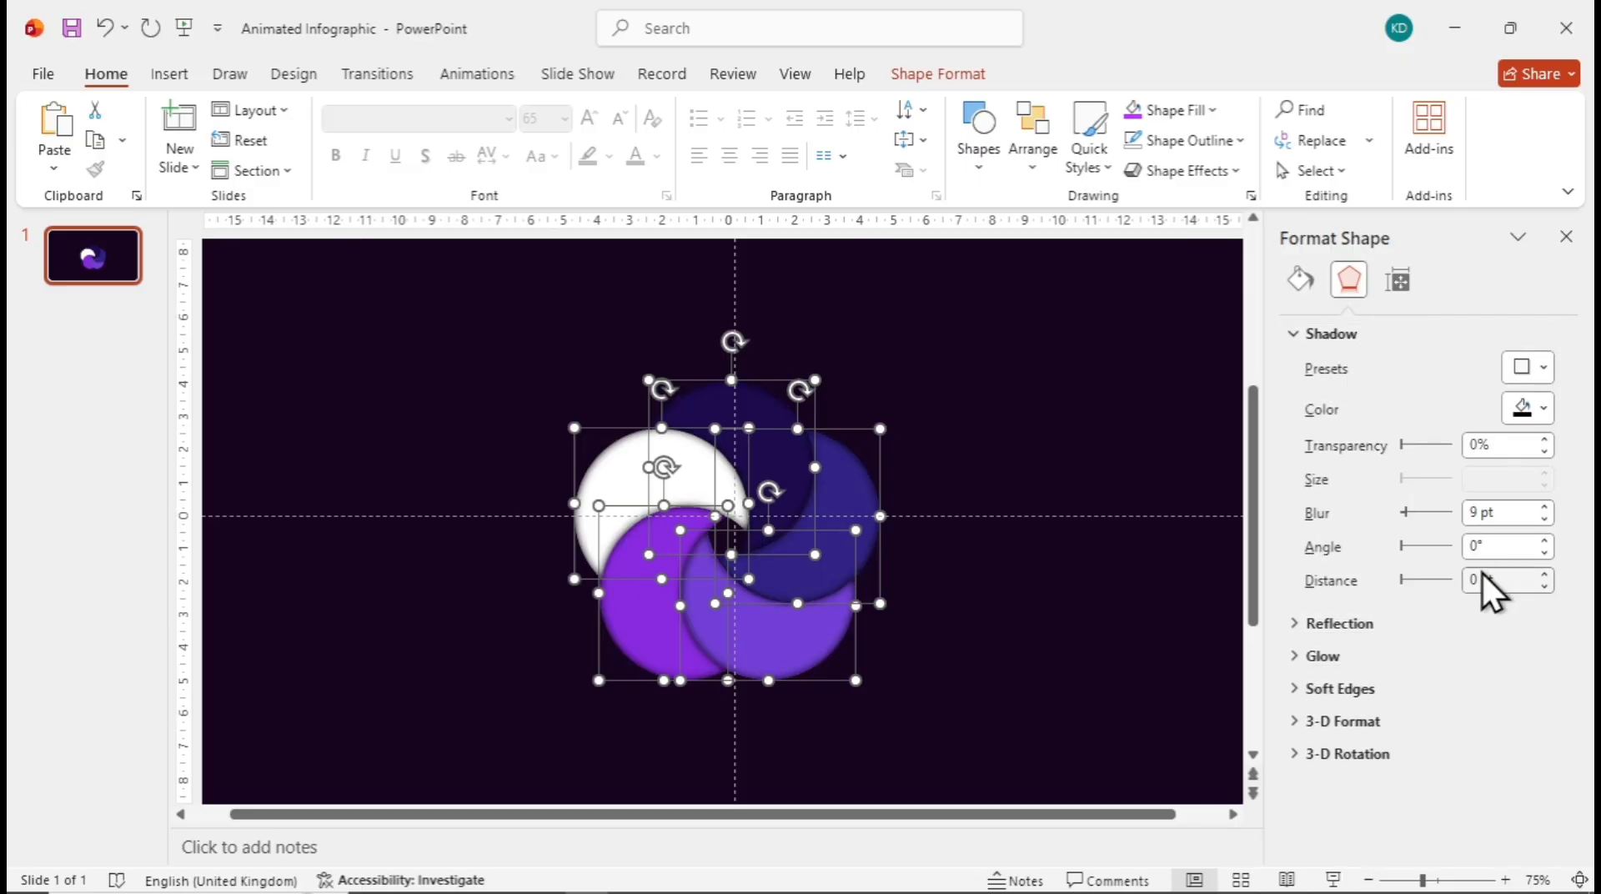
{"action": "left_click", "coordinate": [1535, 407]}
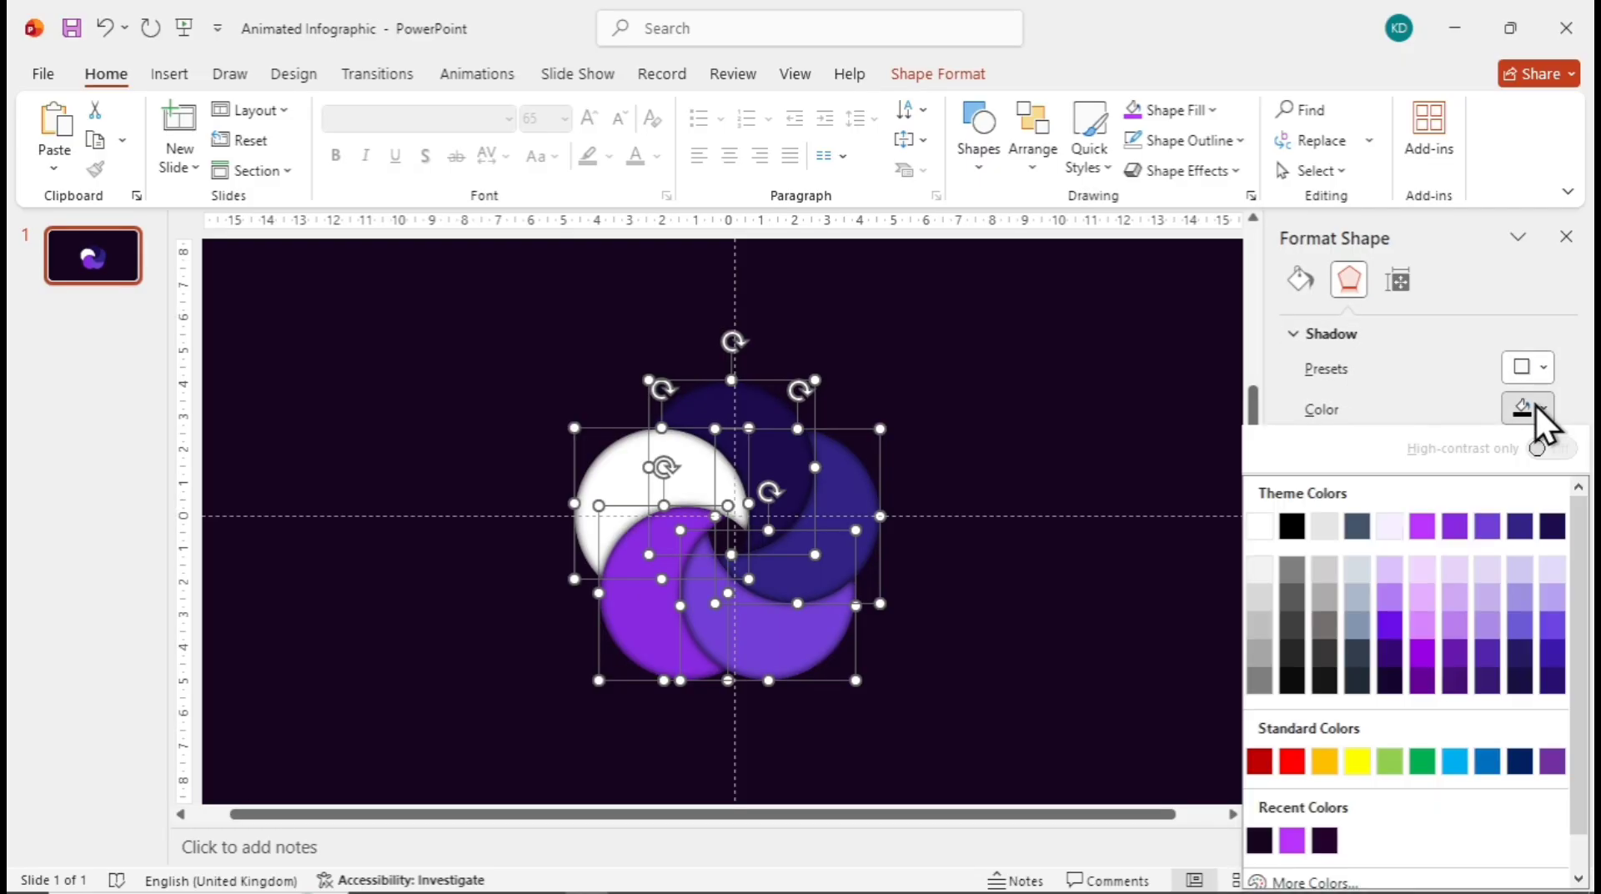
{"action": "left_click", "coordinate": [1292, 525]}
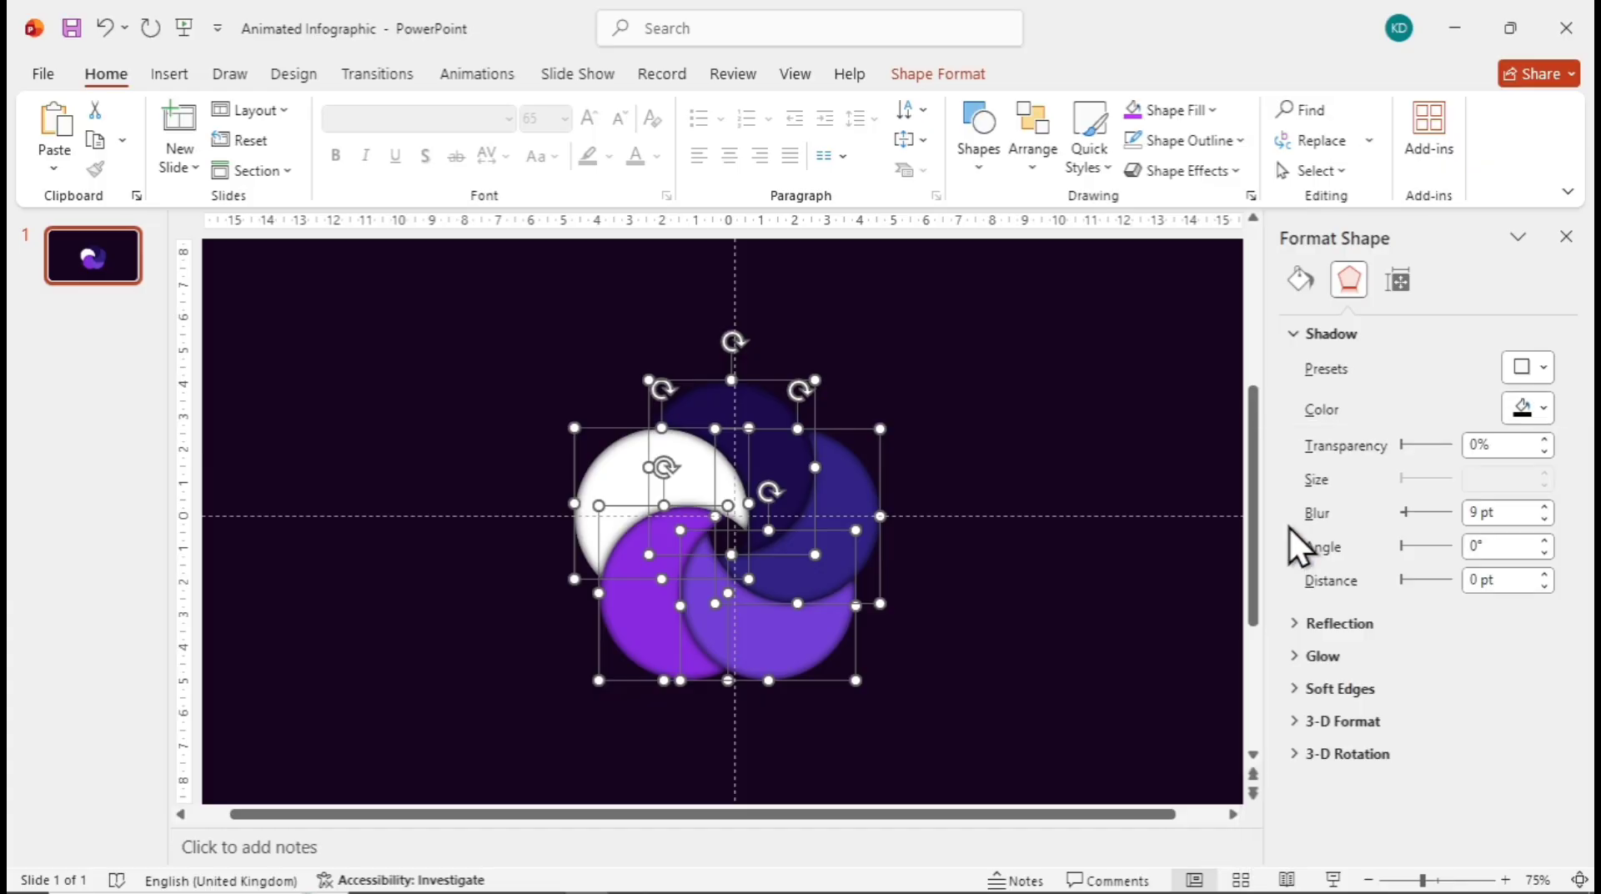
{"action": "left_click", "coordinate": [1545, 507]}
{"action": "left_click", "coordinate": [1545, 507]}
{"action": "left_click", "coordinate": [1545, 507]}
{"action": "left_click", "coordinate": [1544, 507]}
{"action": "left_click", "coordinate": [1545, 507]}
{"action": "left_click", "coordinate": [1544, 507]}
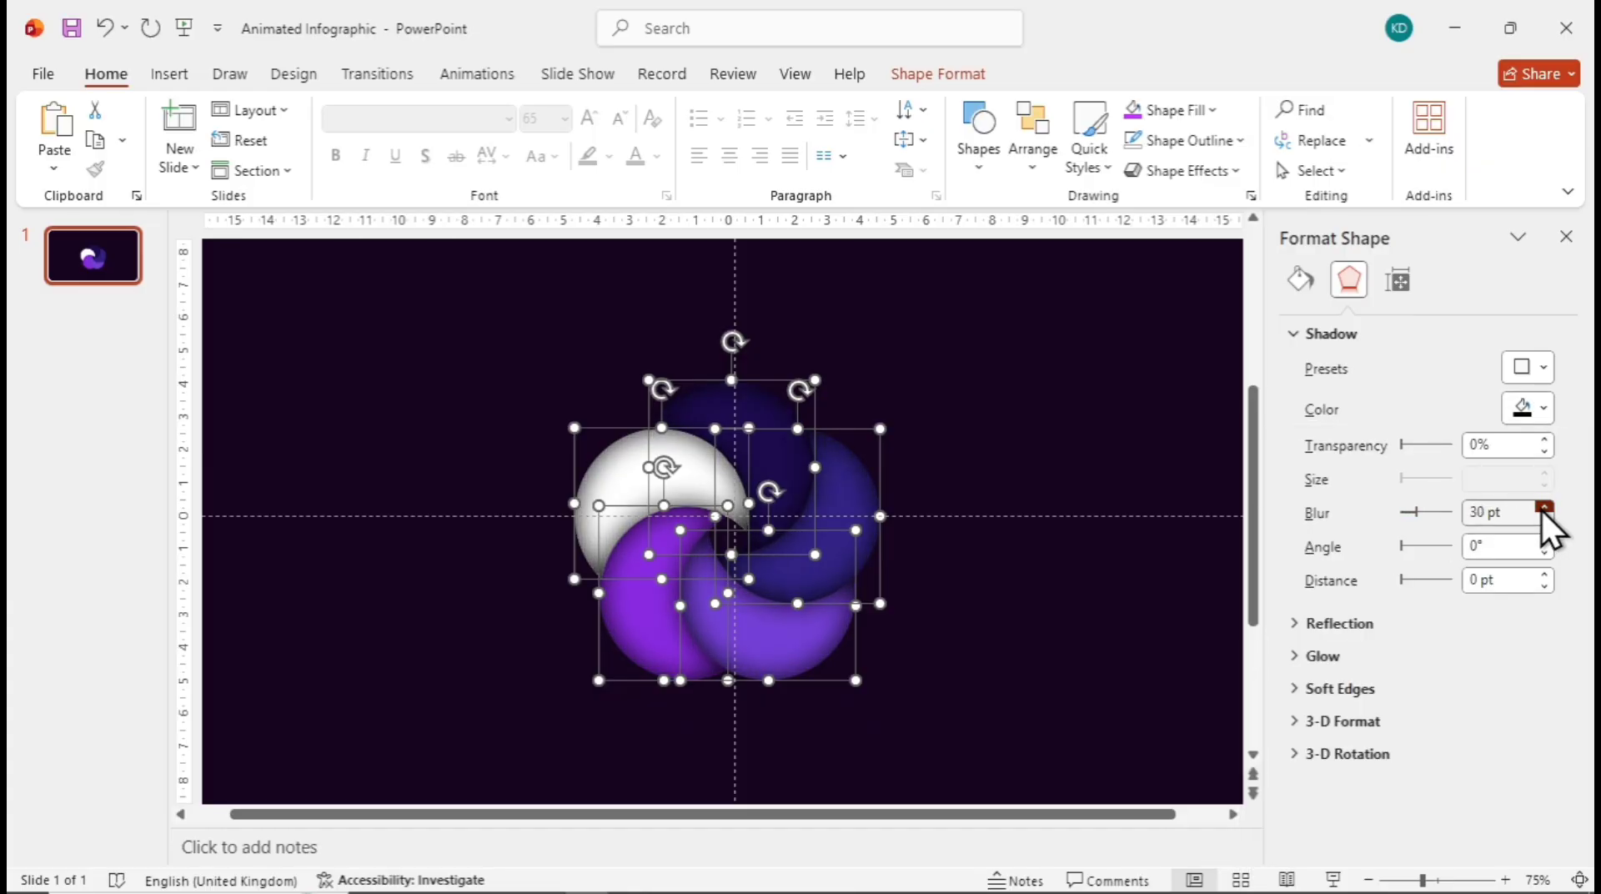
{"action": "left_click", "coordinate": [1091, 423]}
- Add a text box reading "01" in dark font on the white petal
{"action": "scroll", "coordinate": [623, 801], "scroll_direction": "down", "scroll_amount": 3, "text": "ctrl"}
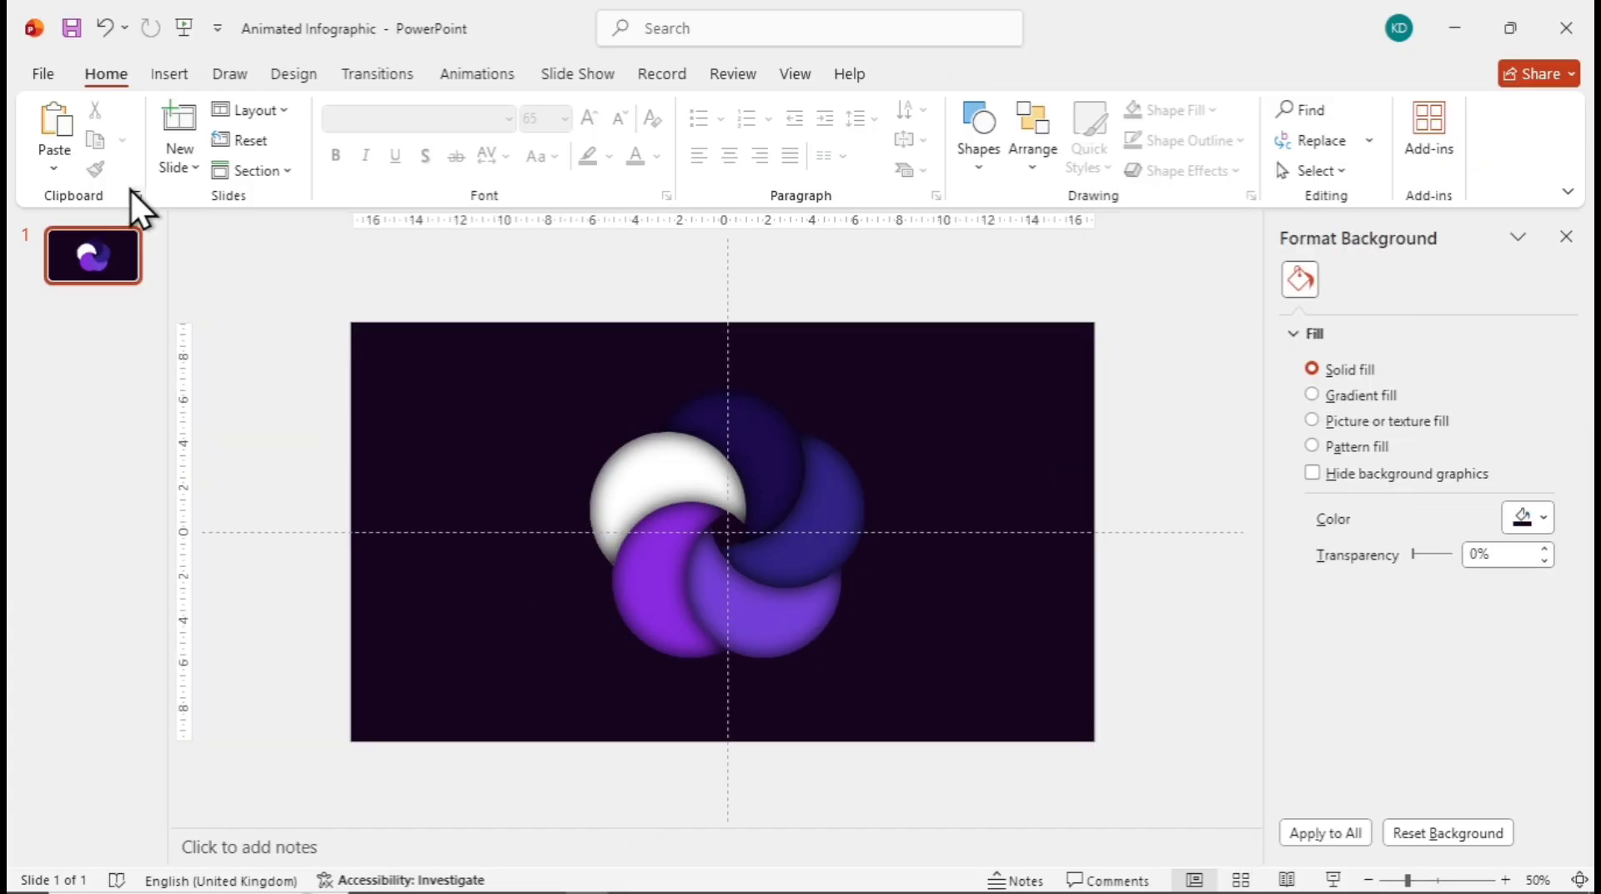
{"action": "left_click", "coordinate": [170, 74]}
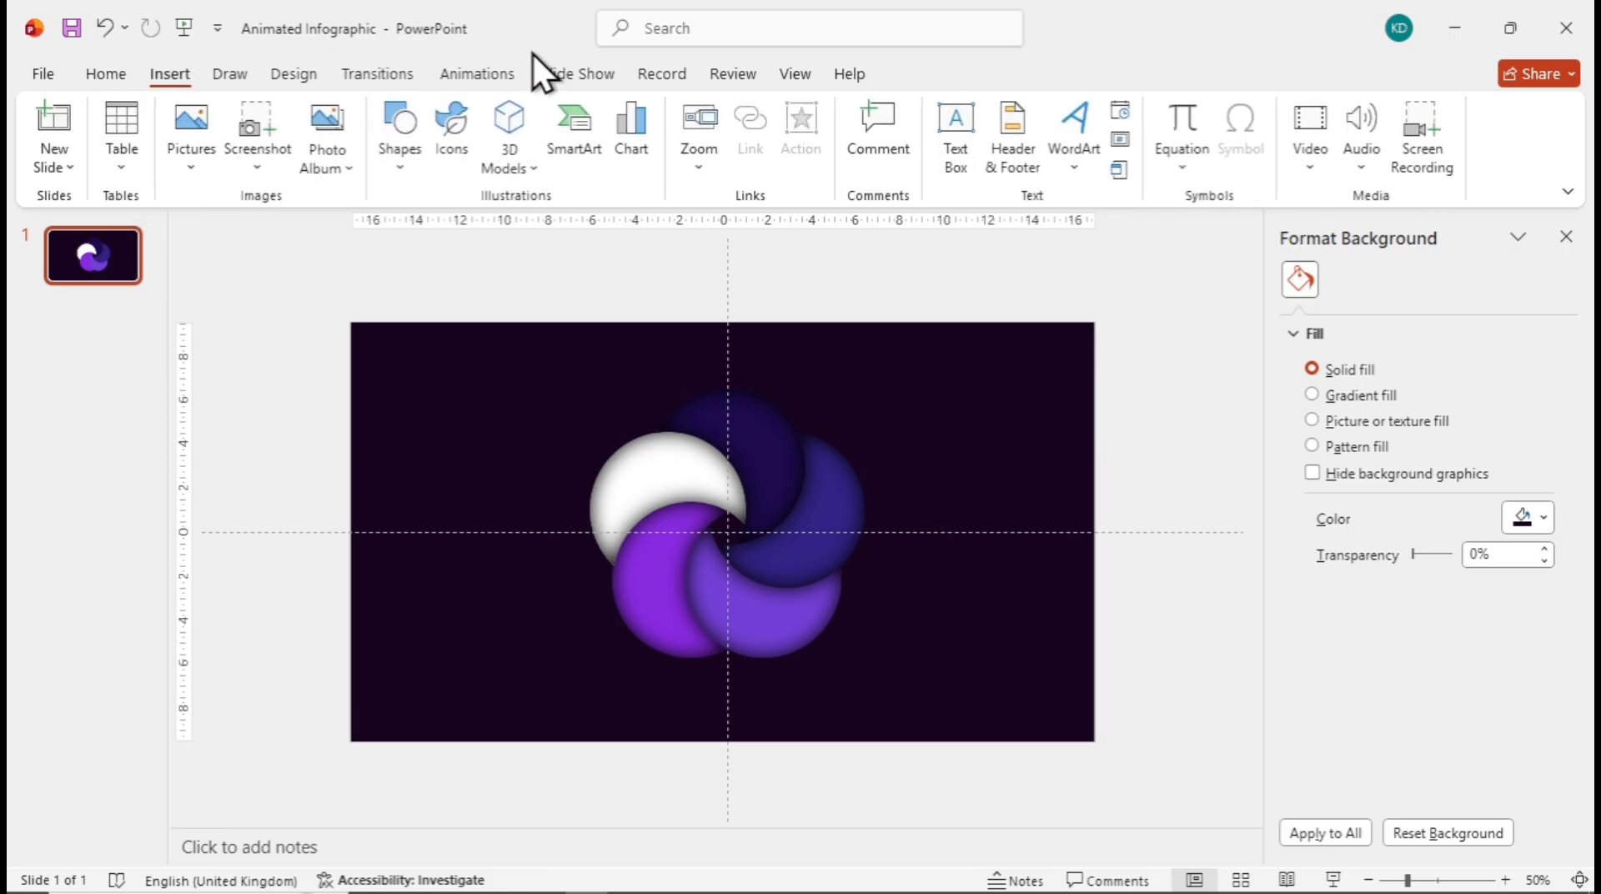
{"action": "left_click", "coordinate": [960, 179]}
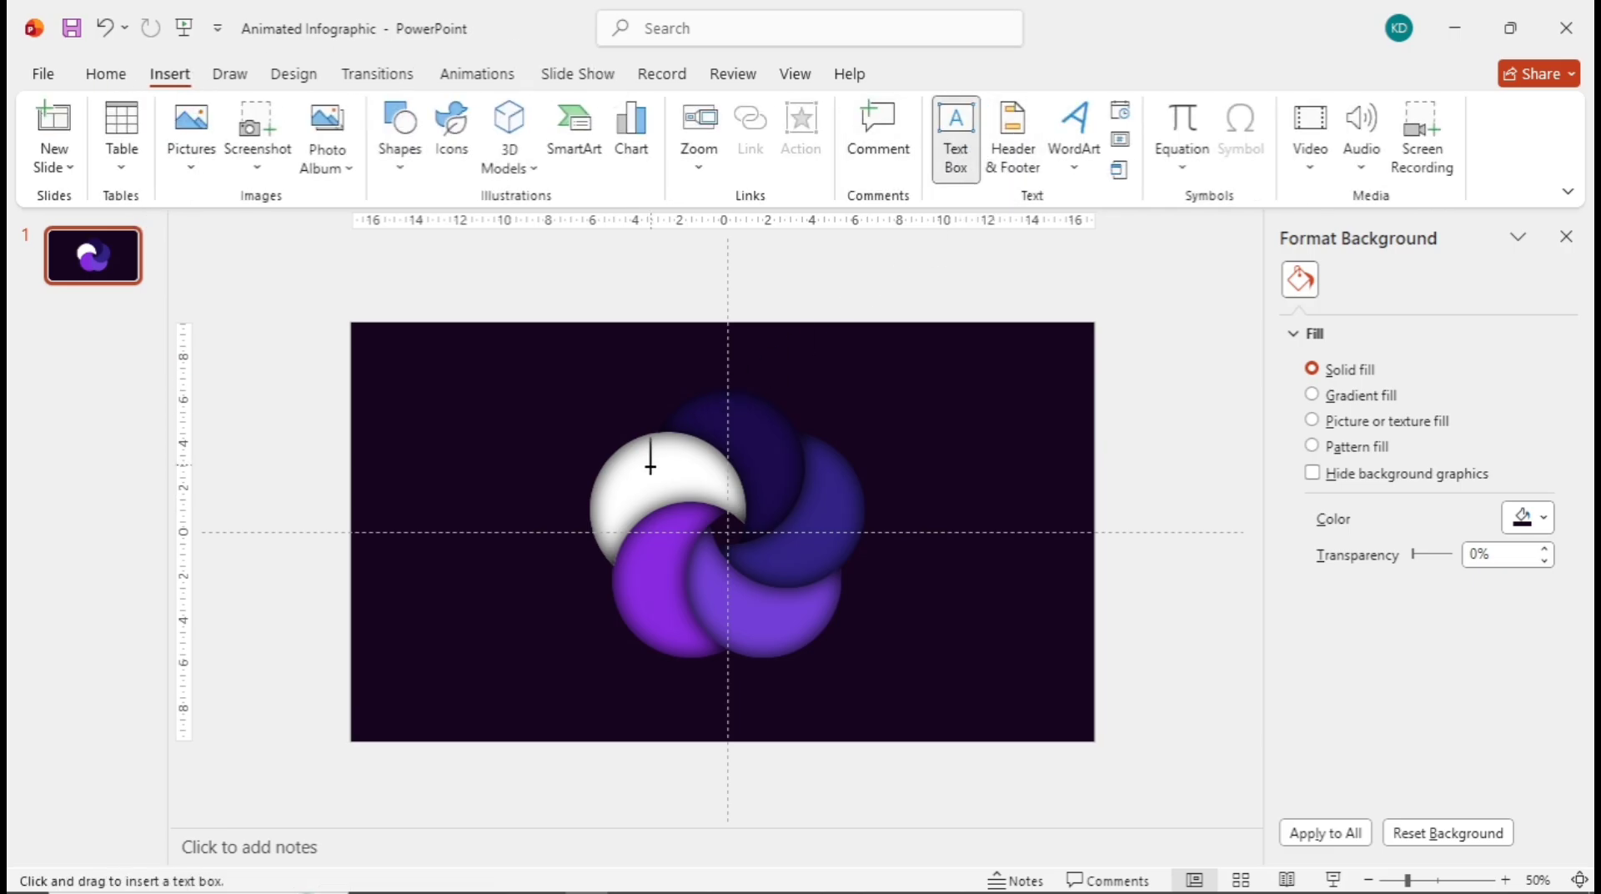
{"action": "left_click_drag", "start_coordinate": [643, 456], "coordinate": [686, 502]}
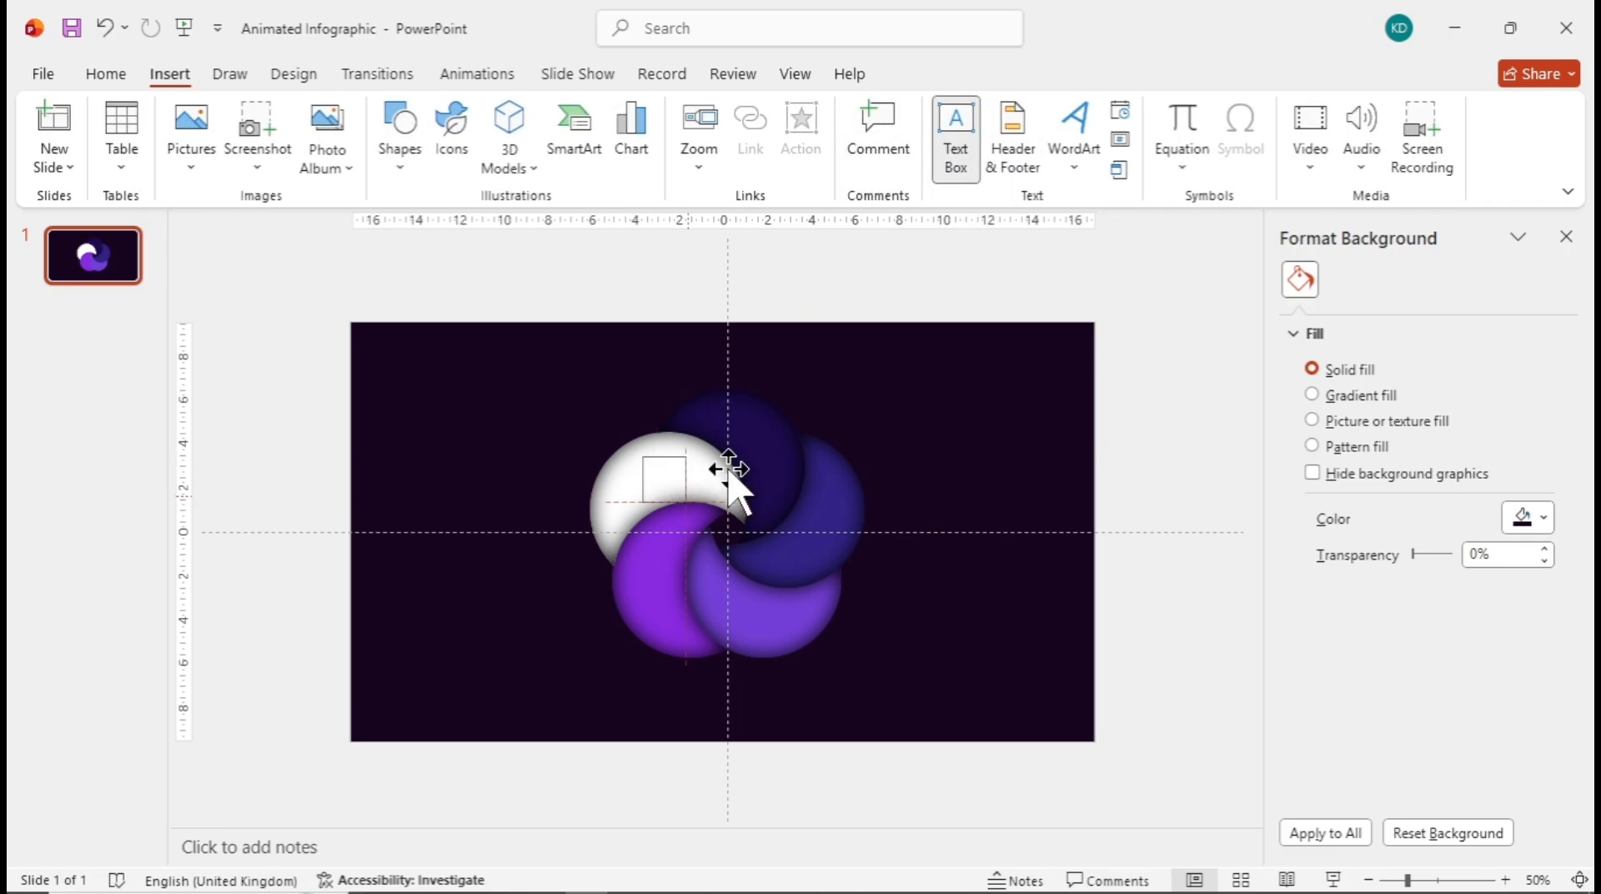
{"action": "type", "text": "01"}
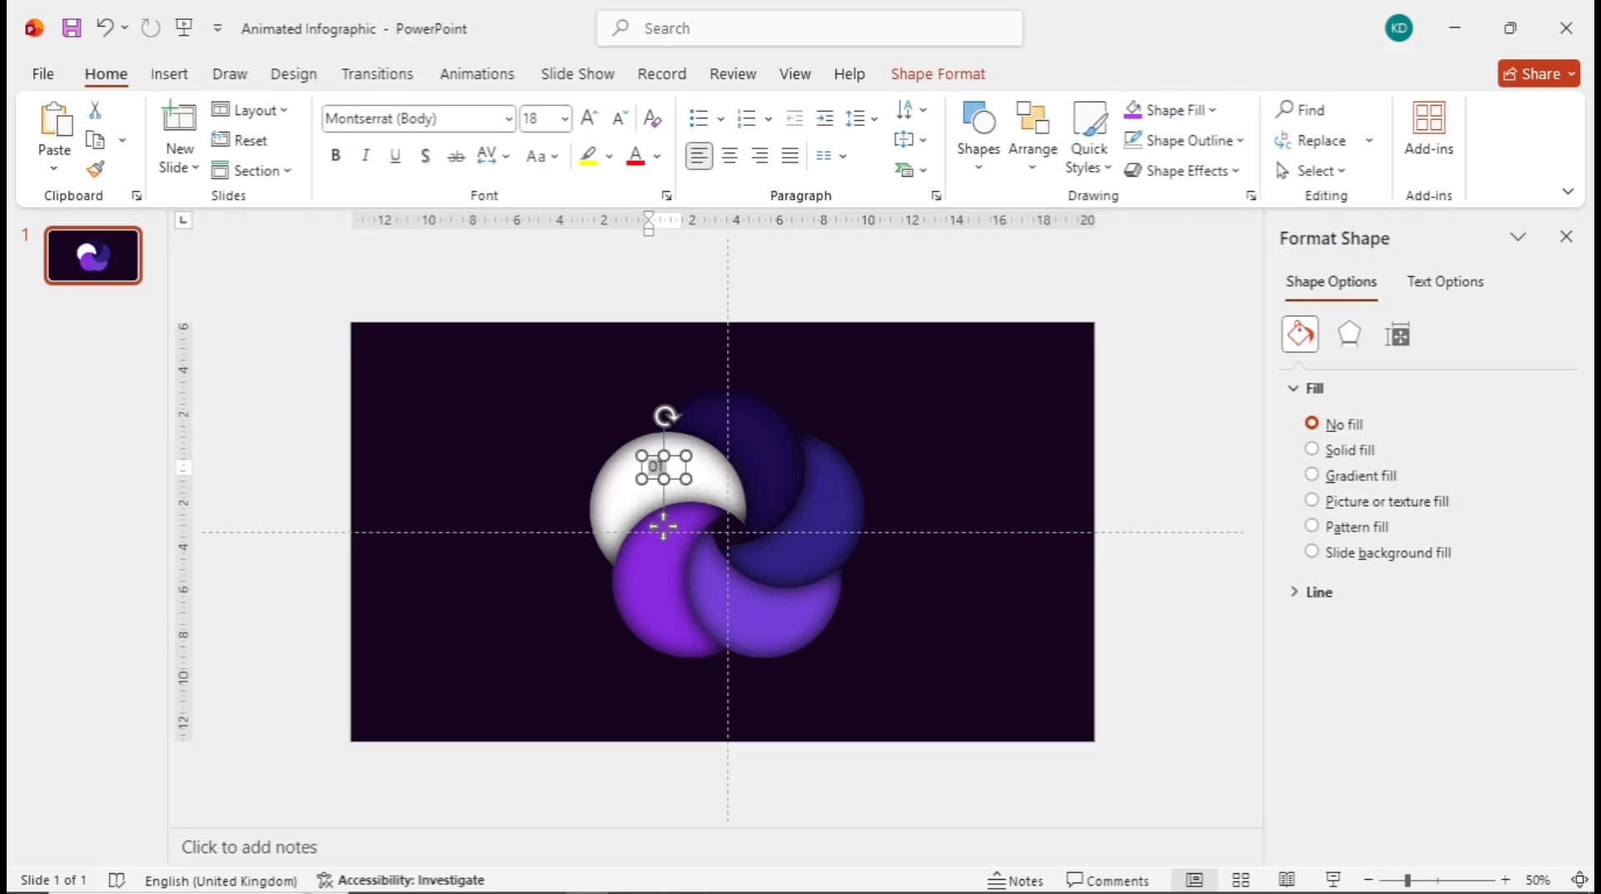
{"action": "left_click", "coordinate": [655, 160]}
{"action": "left_click", "coordinate": [668, 276]}
{"action": "left_click", "coordinate": [602, 502], "text": "shift"}
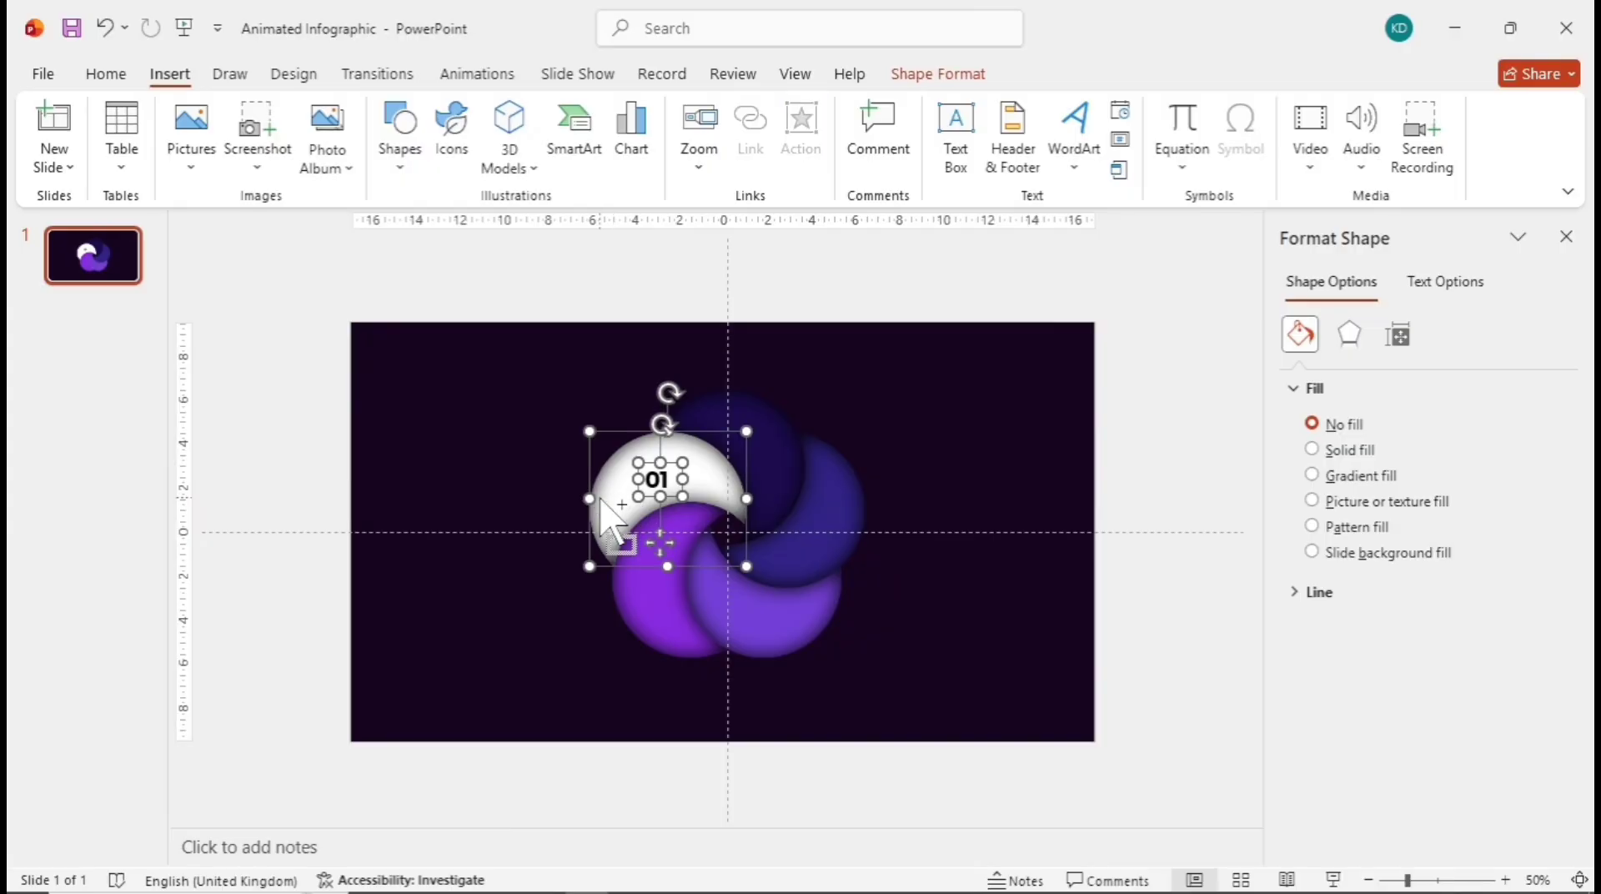
{"action": "left_click", "coordinate": [934, 379]}
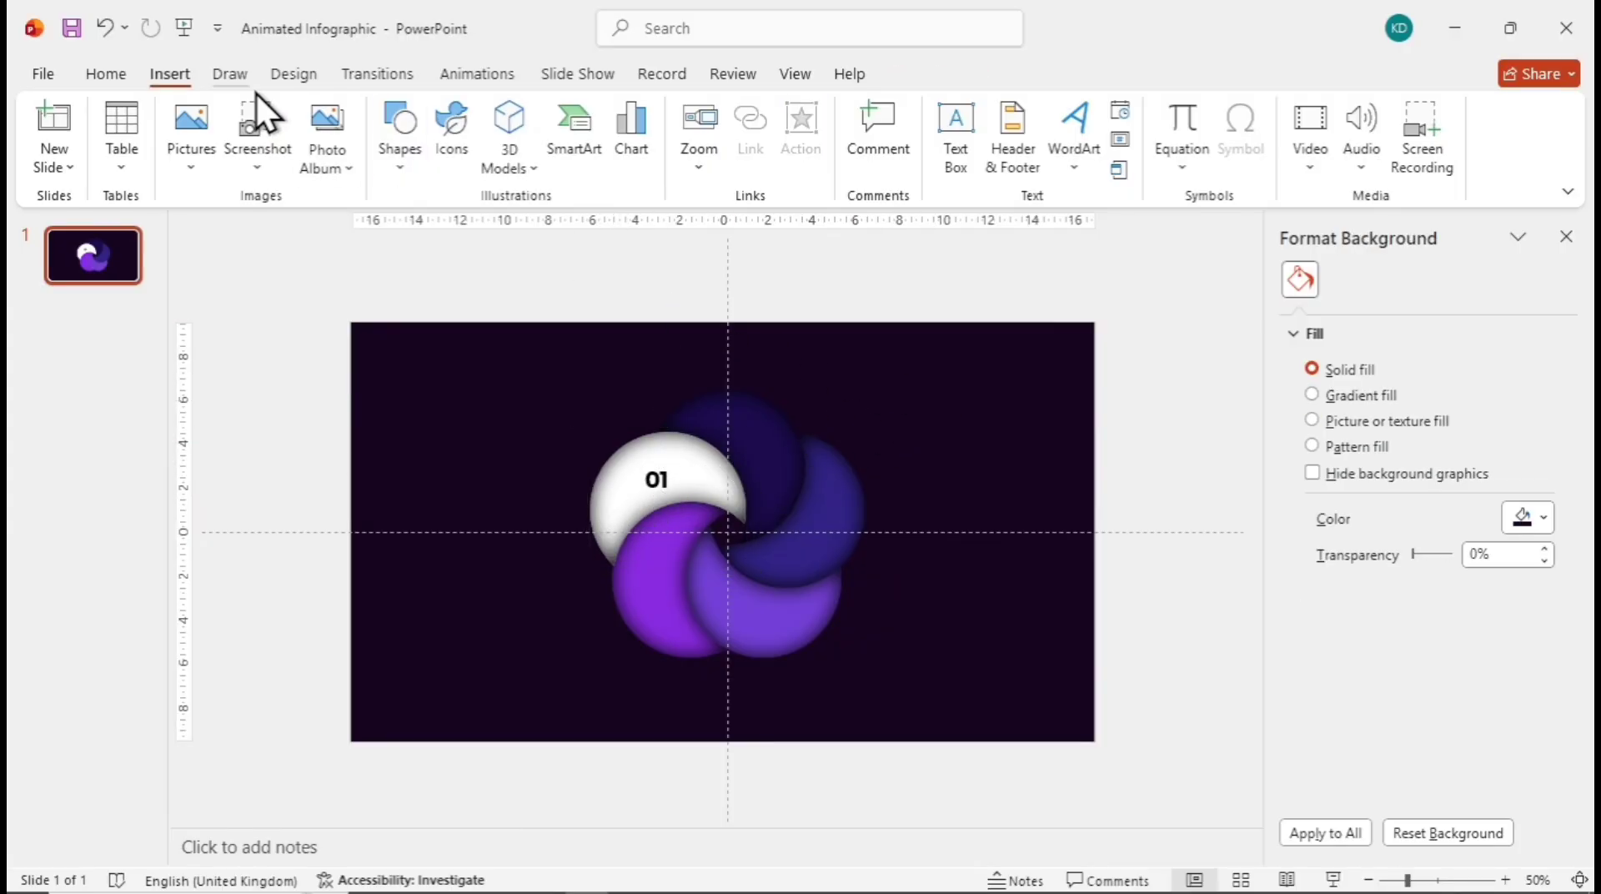
- Place the 02 label on its petal, recolour it dark and enlarge it to 28 pt
{"action": "left_click", "coordinate": [941, 171]}
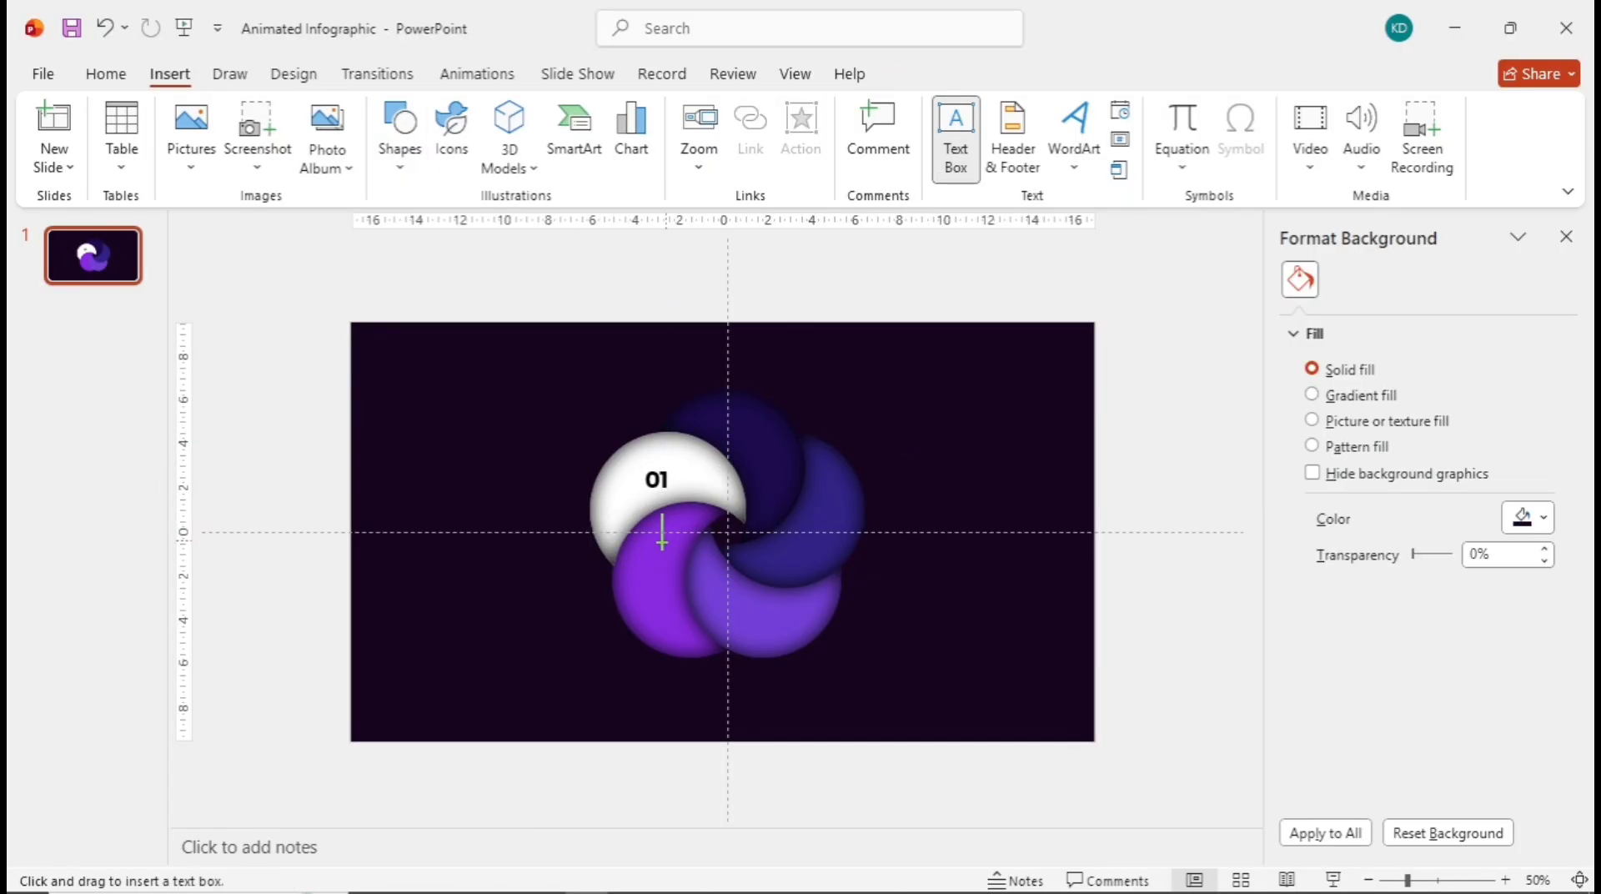
{"action": "left_click_drag", "start_coordinate": [640, 556], "coordinate": [666, 592]}
{"action": "left_click_drag", "start_coordinate": [666, 592], "coordinate": [661, 567]}
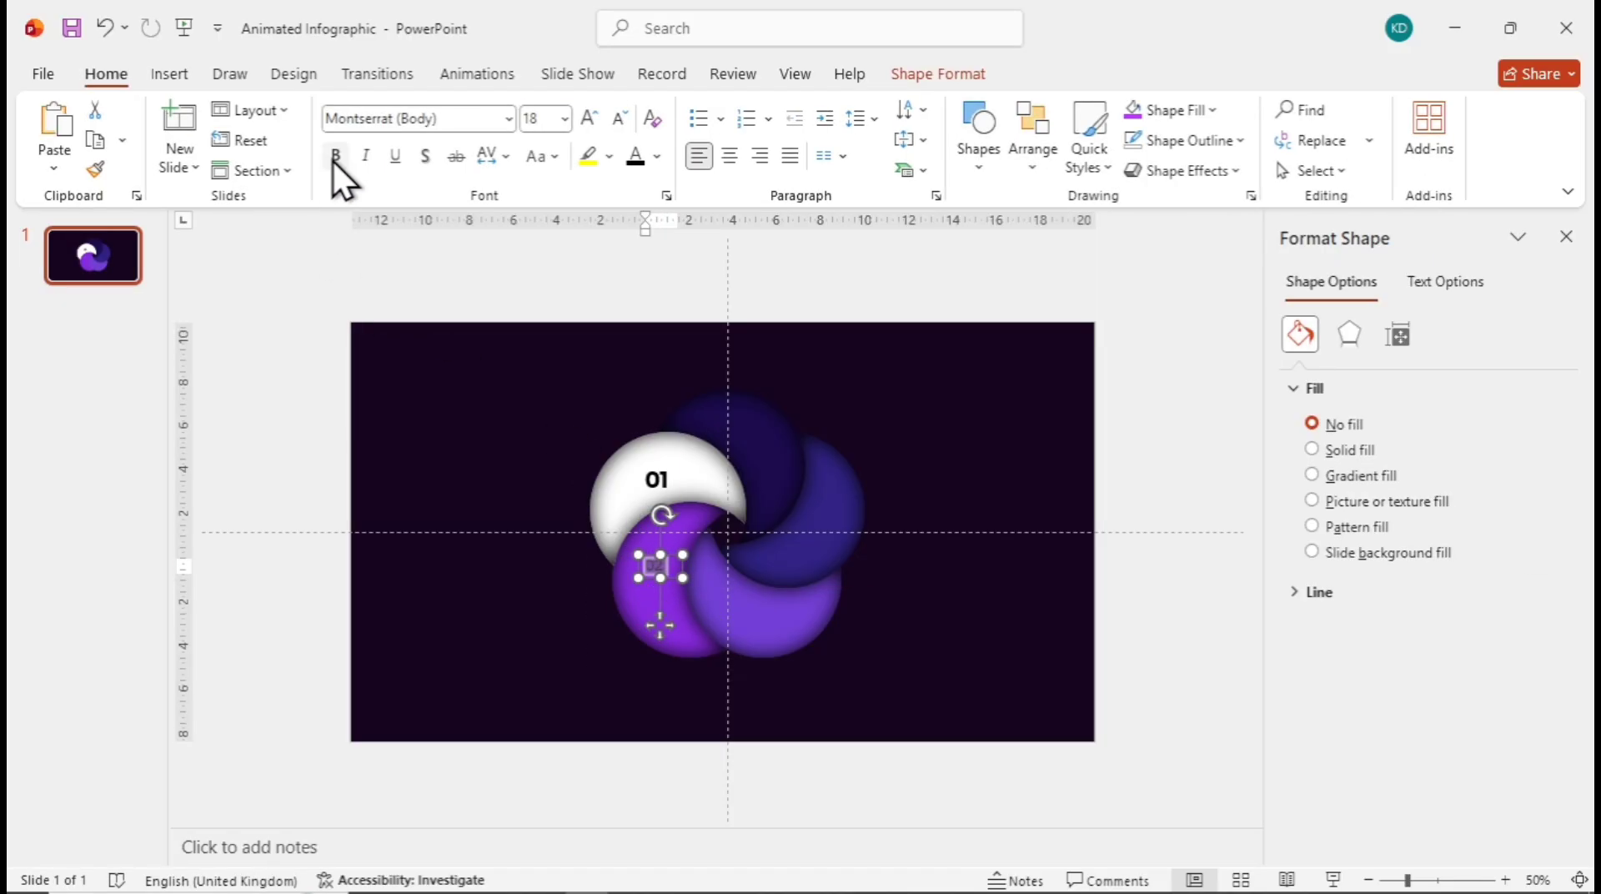
{"action": "left_click", "coordinate": [657, 156]}
{"action": "left_click", "coordinate": [647, 268]}
{"action": "left_click", "coordinate": [590, 118]}
{"action": "left_click", "coordinate": [591, 118]}
{"action": "key", "text": "Escape"}
{"action": "left_click", "coordinate": [672, 636]}
{"action": "left_click", "coordinate": [659, 575], "text": "shift"}
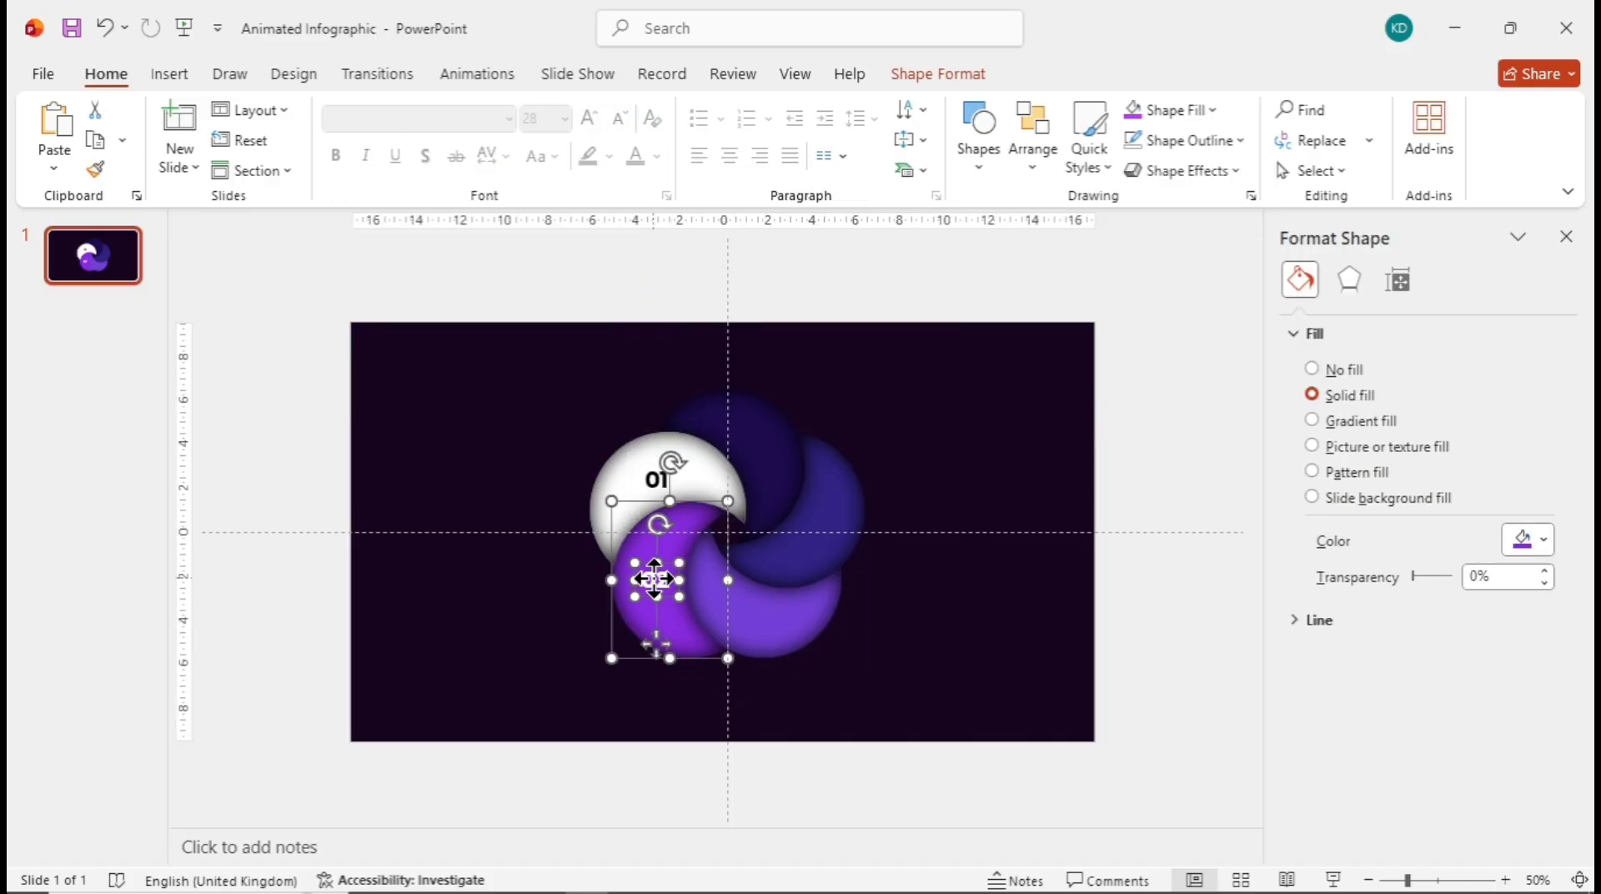
{"action": "key", "text": "Escape"}
- Add a bold, enlarged 03 label on the third petal
{"action": "key", "text": "alt+n"}
{"action": "key", "text": "x"}
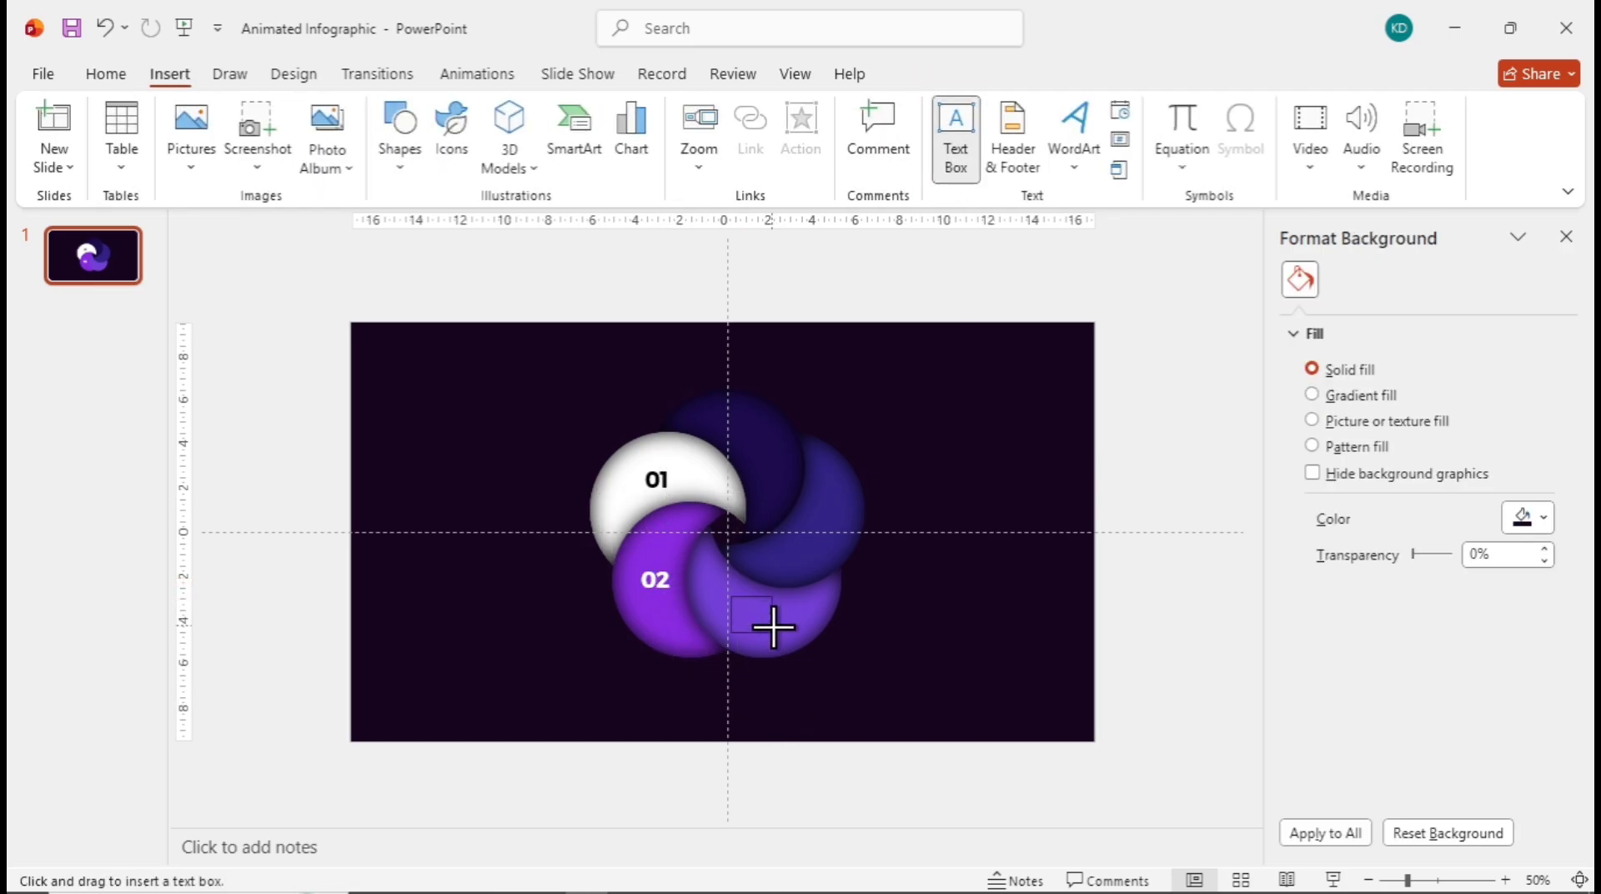
{"action": "left_click_drag", "start_coordinate": [773, 628], "coordinate": [773, 631]}
{"action": "type", "text": "03"}
{"action": "key", "text": "ctrl+b"}
{"action": "left_click", "coordinate": [589, 120]}
{"action": "left_click", "coordinate": [588, 120]}
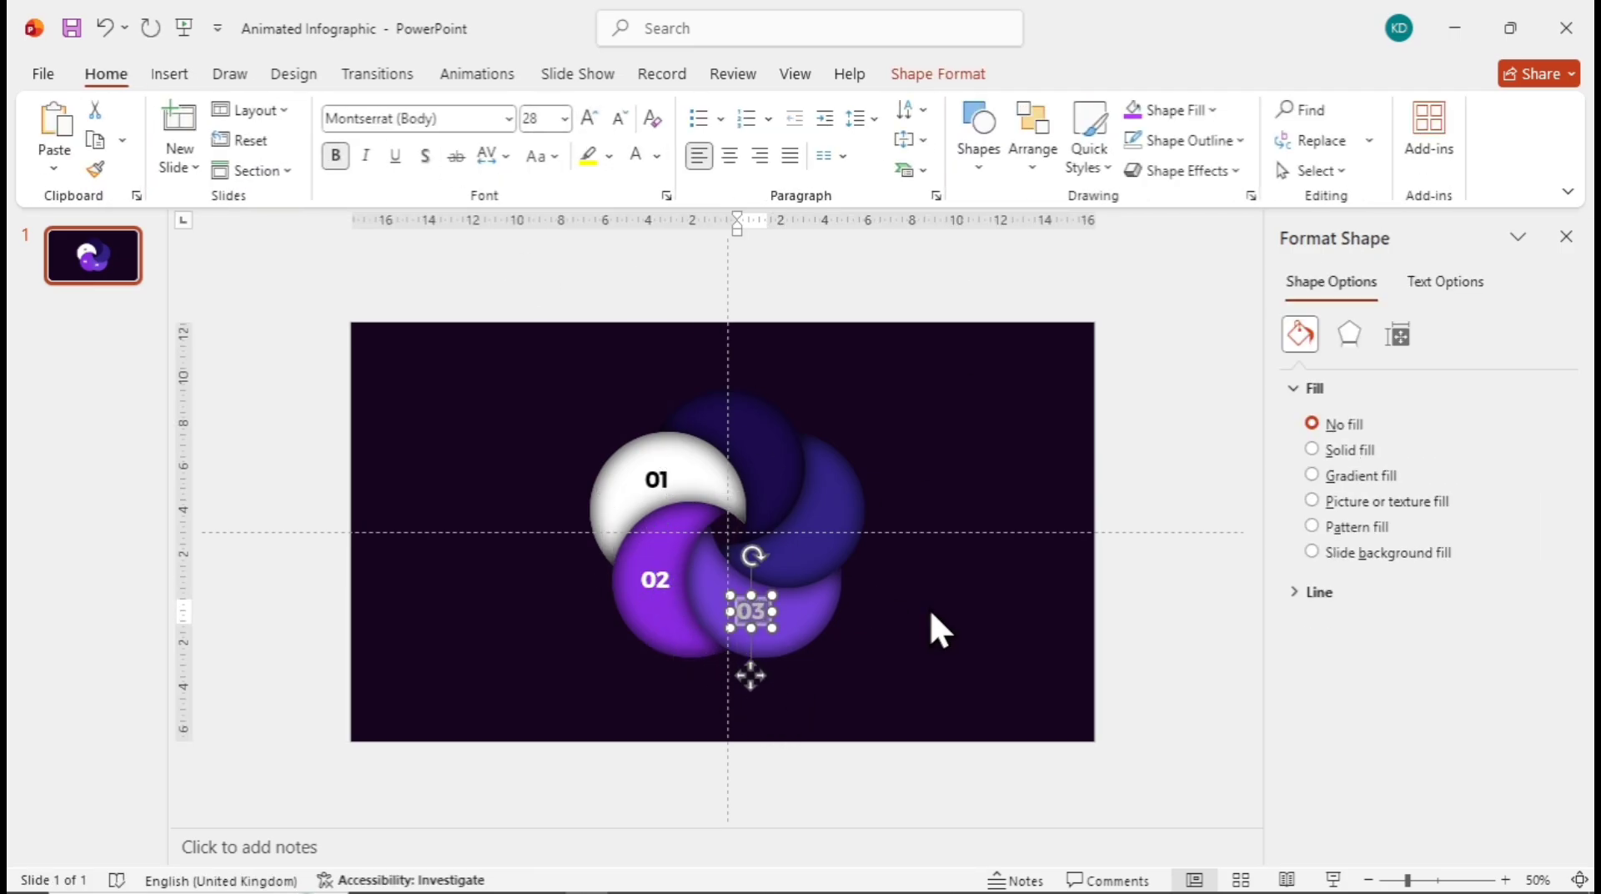
{"action": "key", "text": "Escape"}
- Add a bold, enlarged 04 label on the fourth petal
{"action": "key", "text": "alt+n"}
{"action": "key", "text": "x"}
{"action": "left_click_drag", "start_coordinate": [839, 533], "coordinate": [841, 537]}
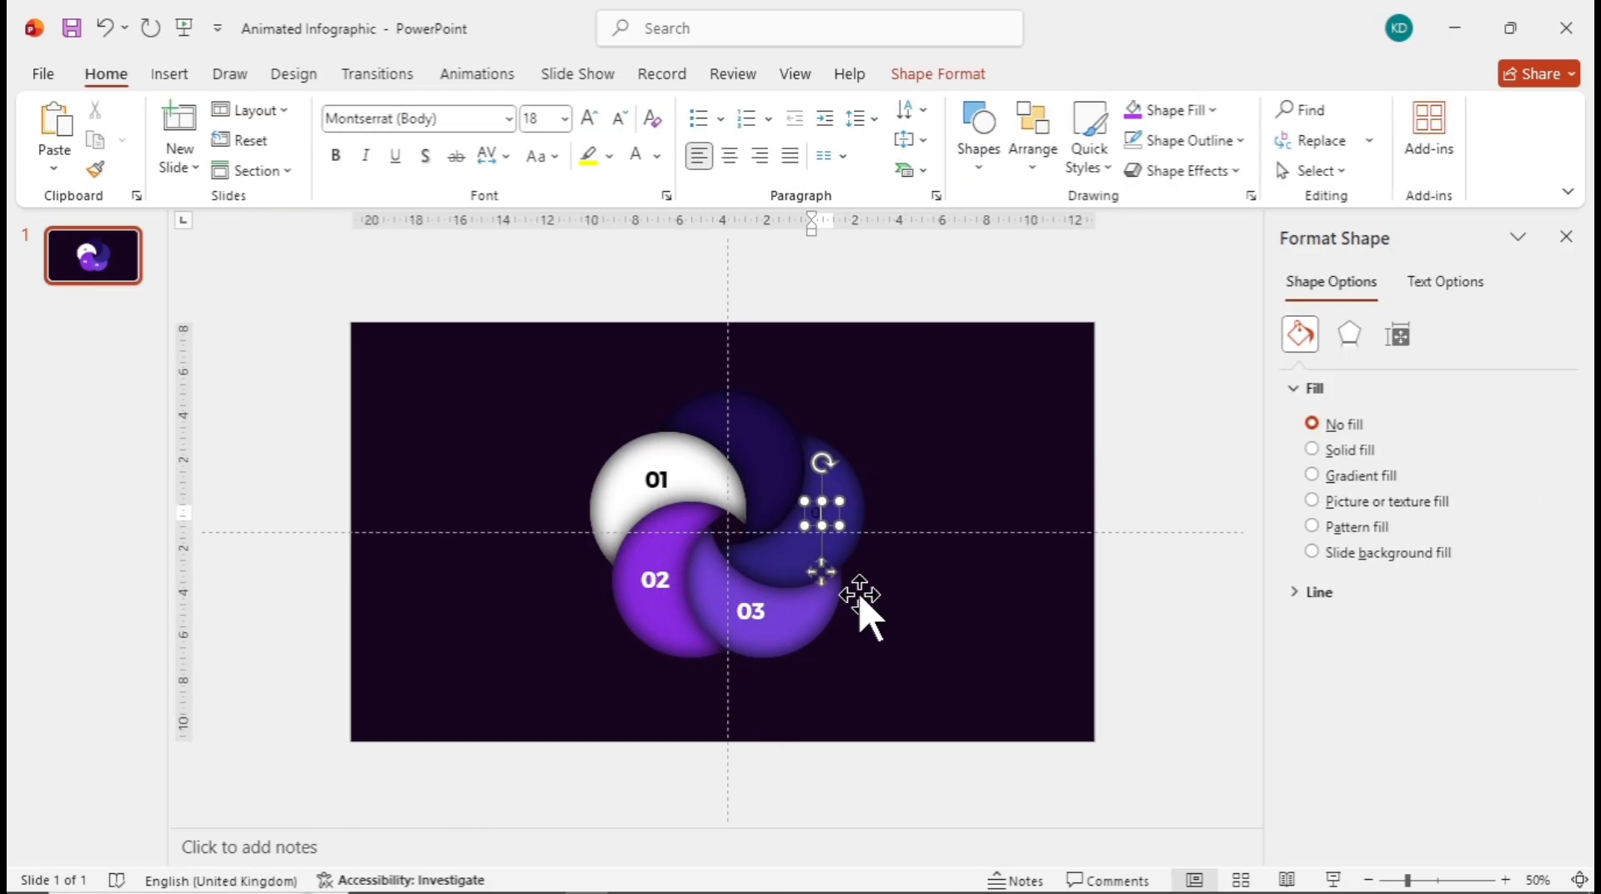
{"action": "type", "text": "04"}
{"action": "key", "text": "ctrl+b"}
{"action": "left_click", "coordinate": [589, 119]}
{"action": "left_click", "coordinate": [589, 120]}
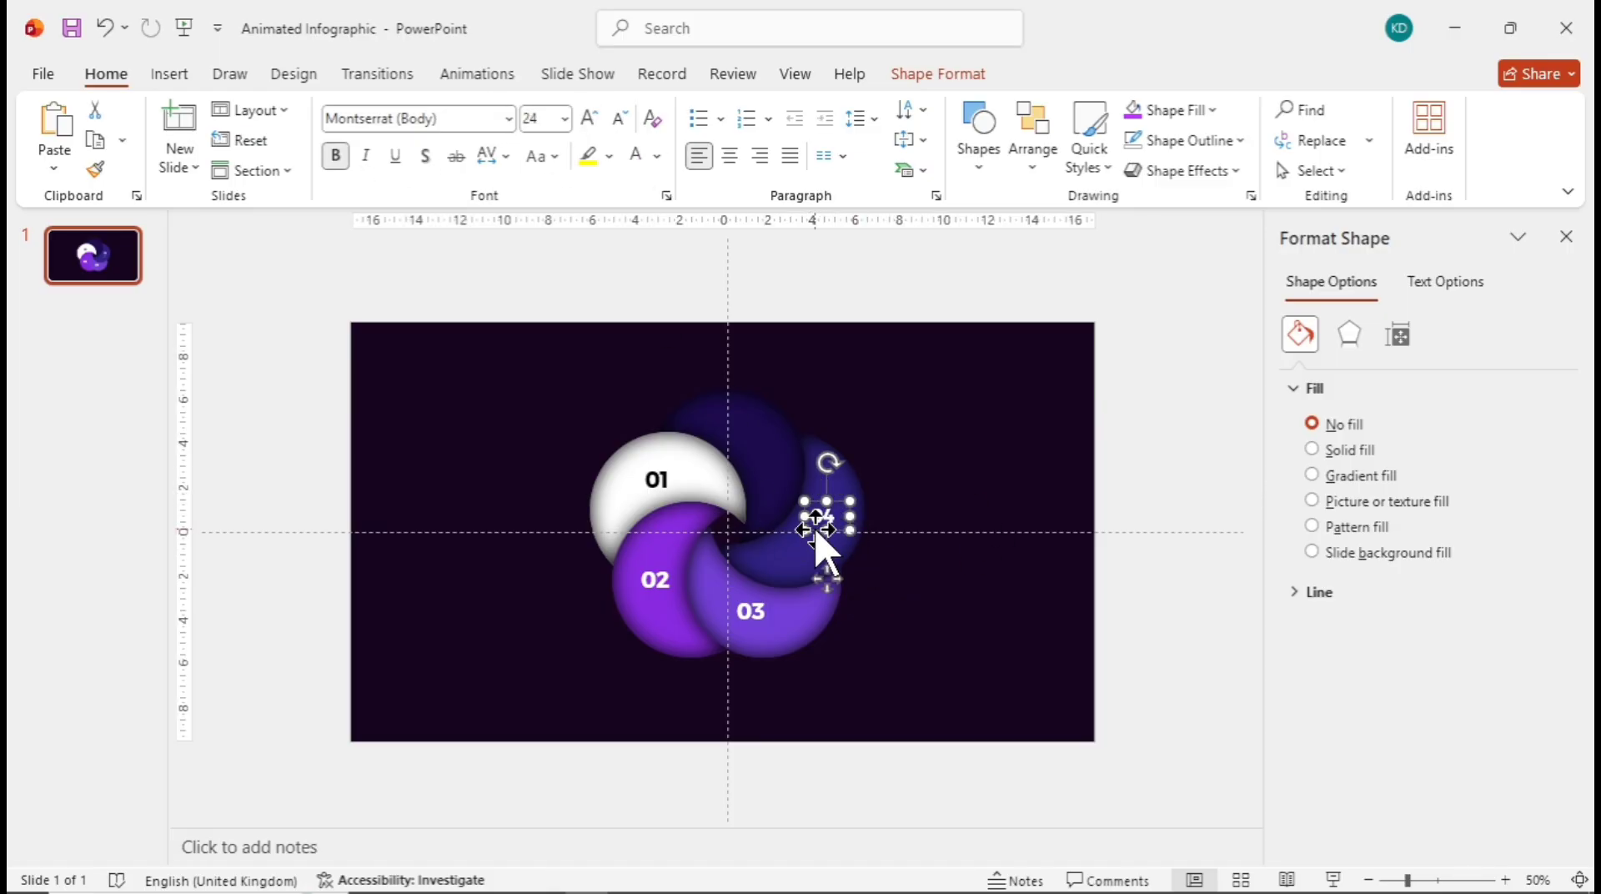
{"action": "left_click", "coordinate": [589, 120]}
{"action": "key", "text": "Escape"}
{"action": "key", "text": "Escape"}
- Add the 05 label on the top petal and select it with its petal
{"action": "key", "text": "alt+n"}
{"action": "key", "text": "x"}
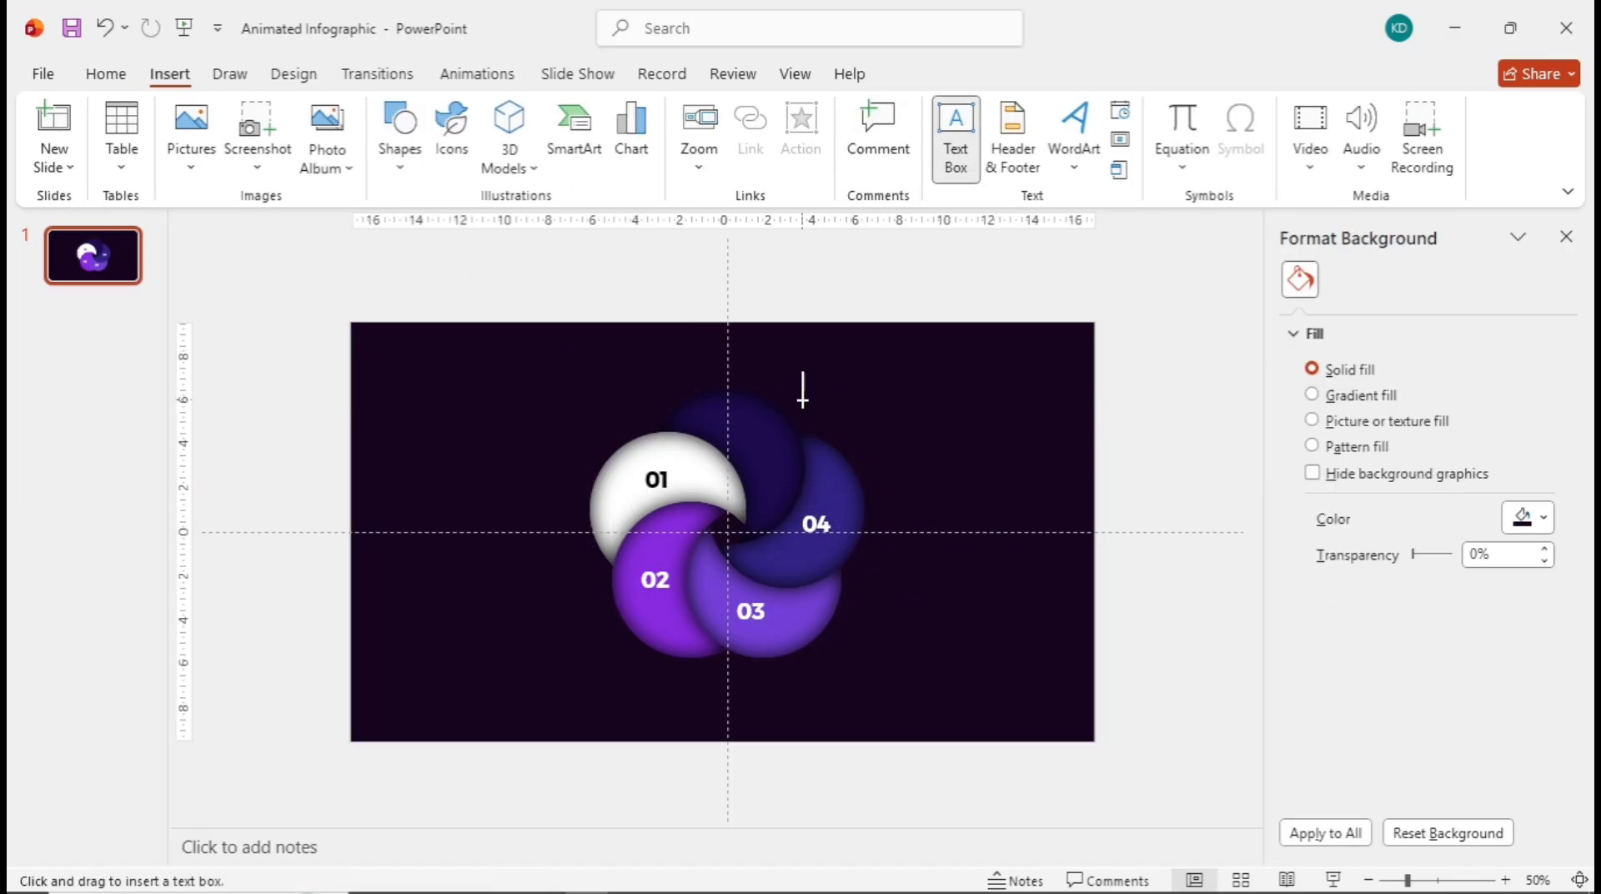
{"action": "left_click", "coordinate": [734, 436]}
{"action": "type", "text": "05"}
{"action": "key", "text": "ctrl+a"}
{"action": "left_click", "coordinate": [973, 441]}
{"action": "left_click", "coordinate": [801, 500]}
{"action": "left_click", "coordinate": [761, 436]}
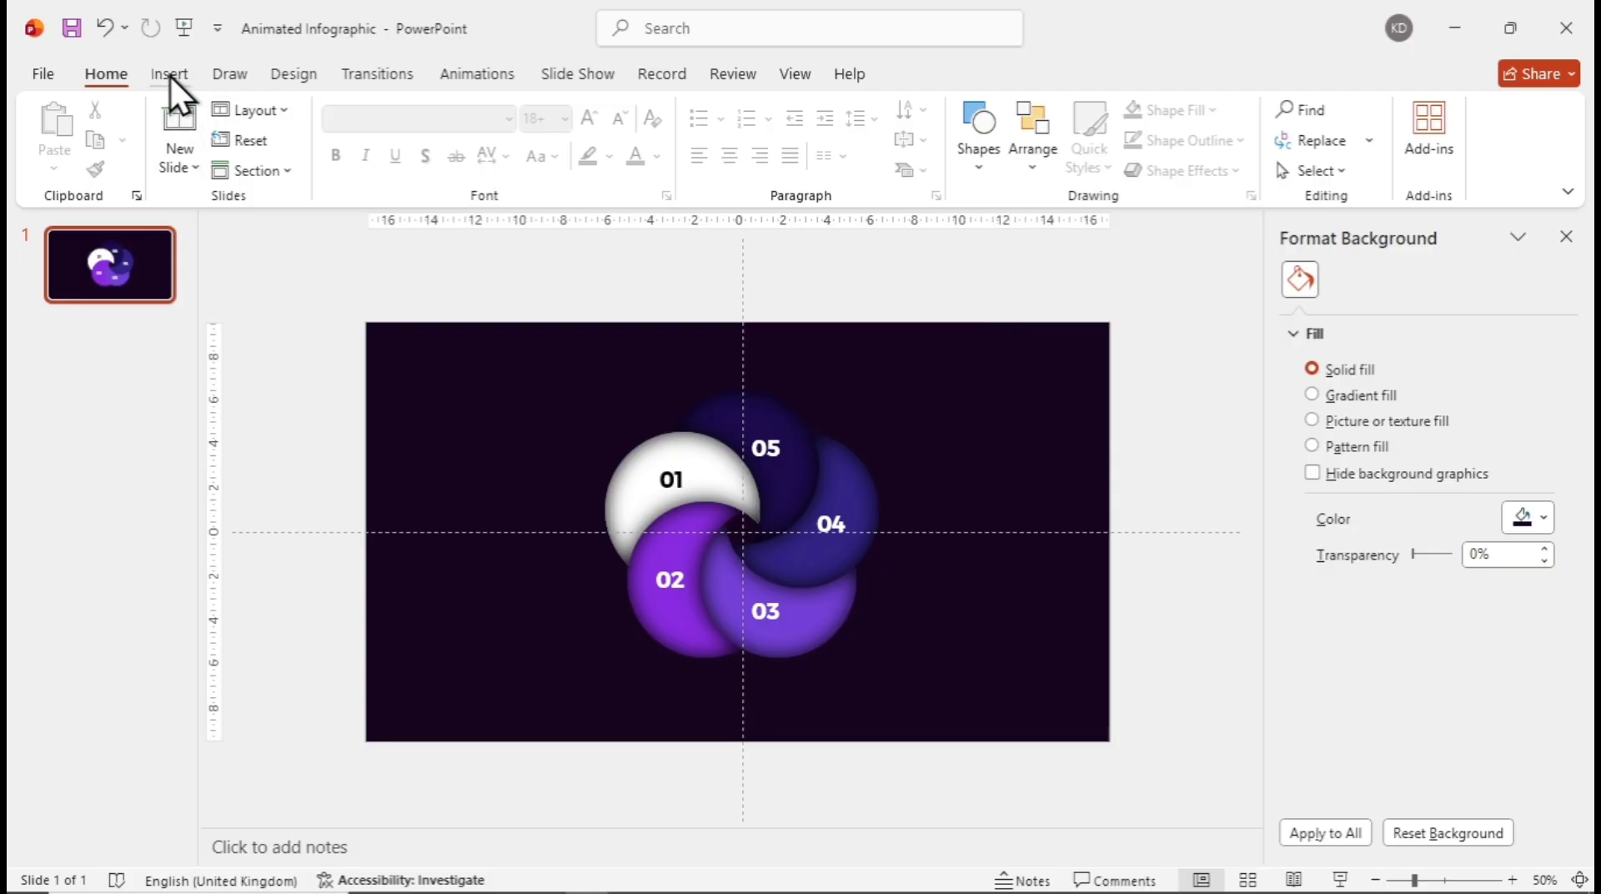
- Draw a white 01 Lorem Ipsum title text box left of the petals
{"action": "left_click", "coordinate": [170, 76]}
{"action": "left_click", "coordinate": [959, 158]}
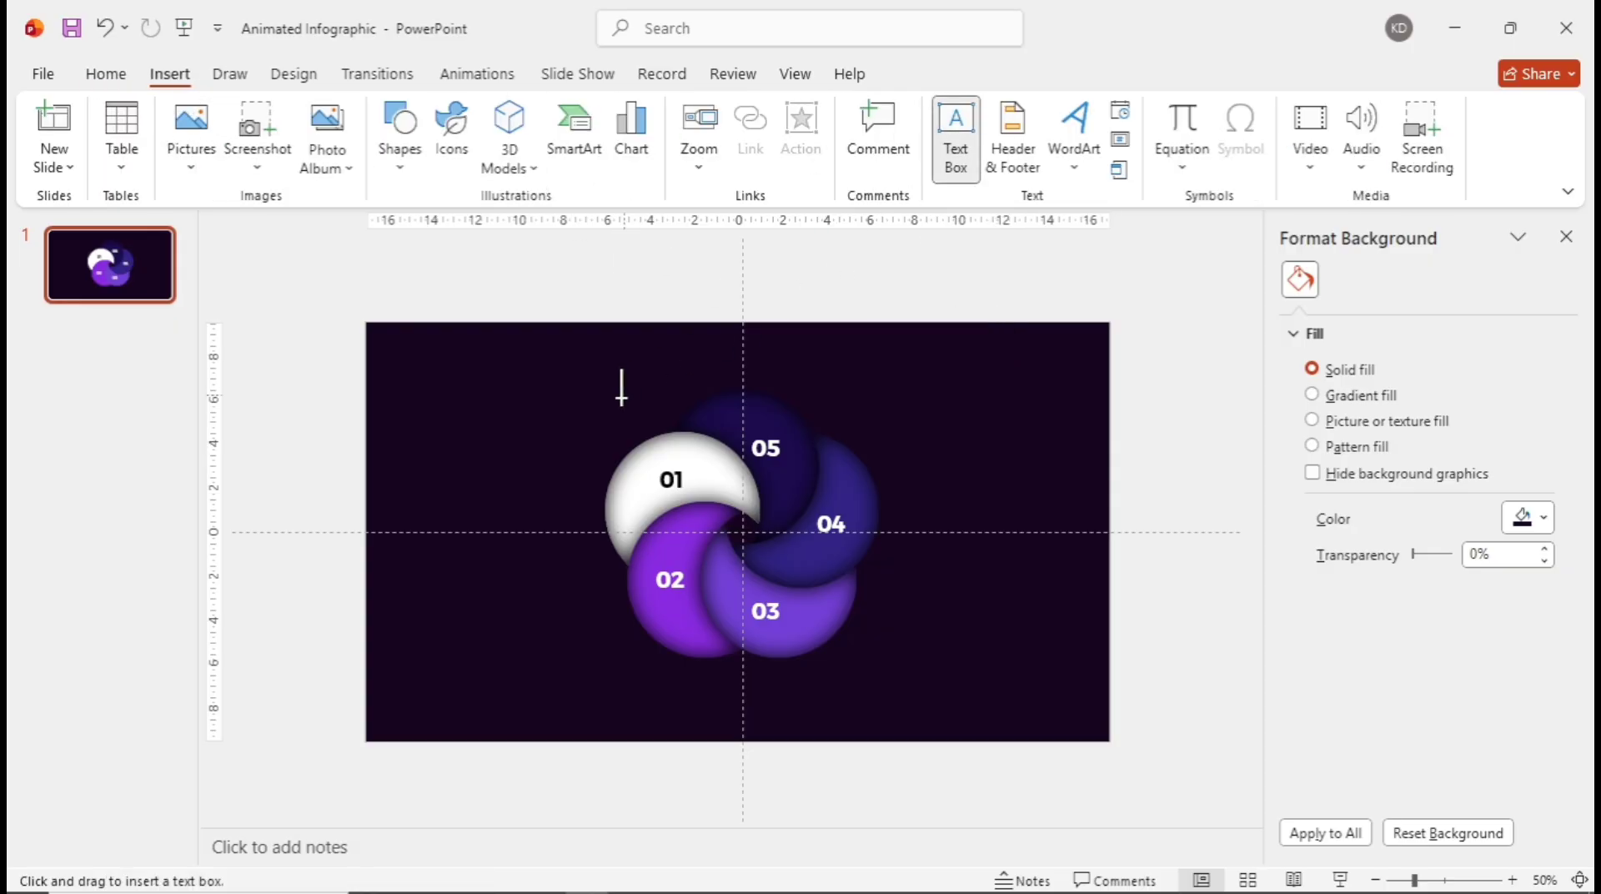
{"action": "mouse_move", "coordinate": [455, 435]}
{"action": "left_mouse_down"}
{"action": "mouse_move", "coordinate": [566, 480]}
{"action": "mouse_move", "coordinate": [569, 464]}
{"action": "left_mouse_up"}
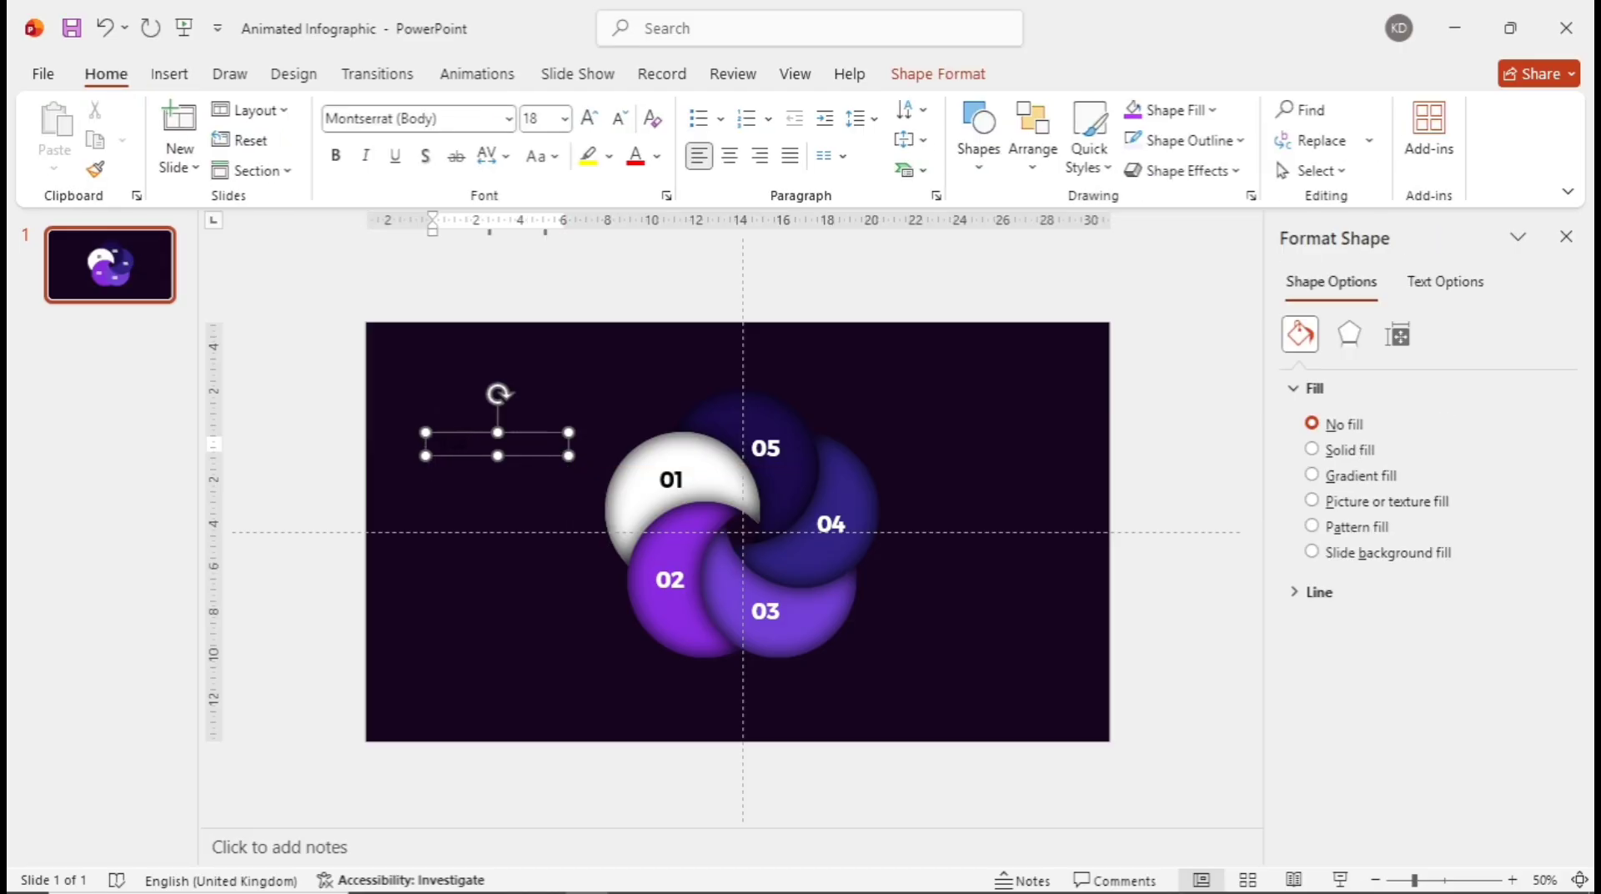
{"action": "key", "text": "ctrl+a"}
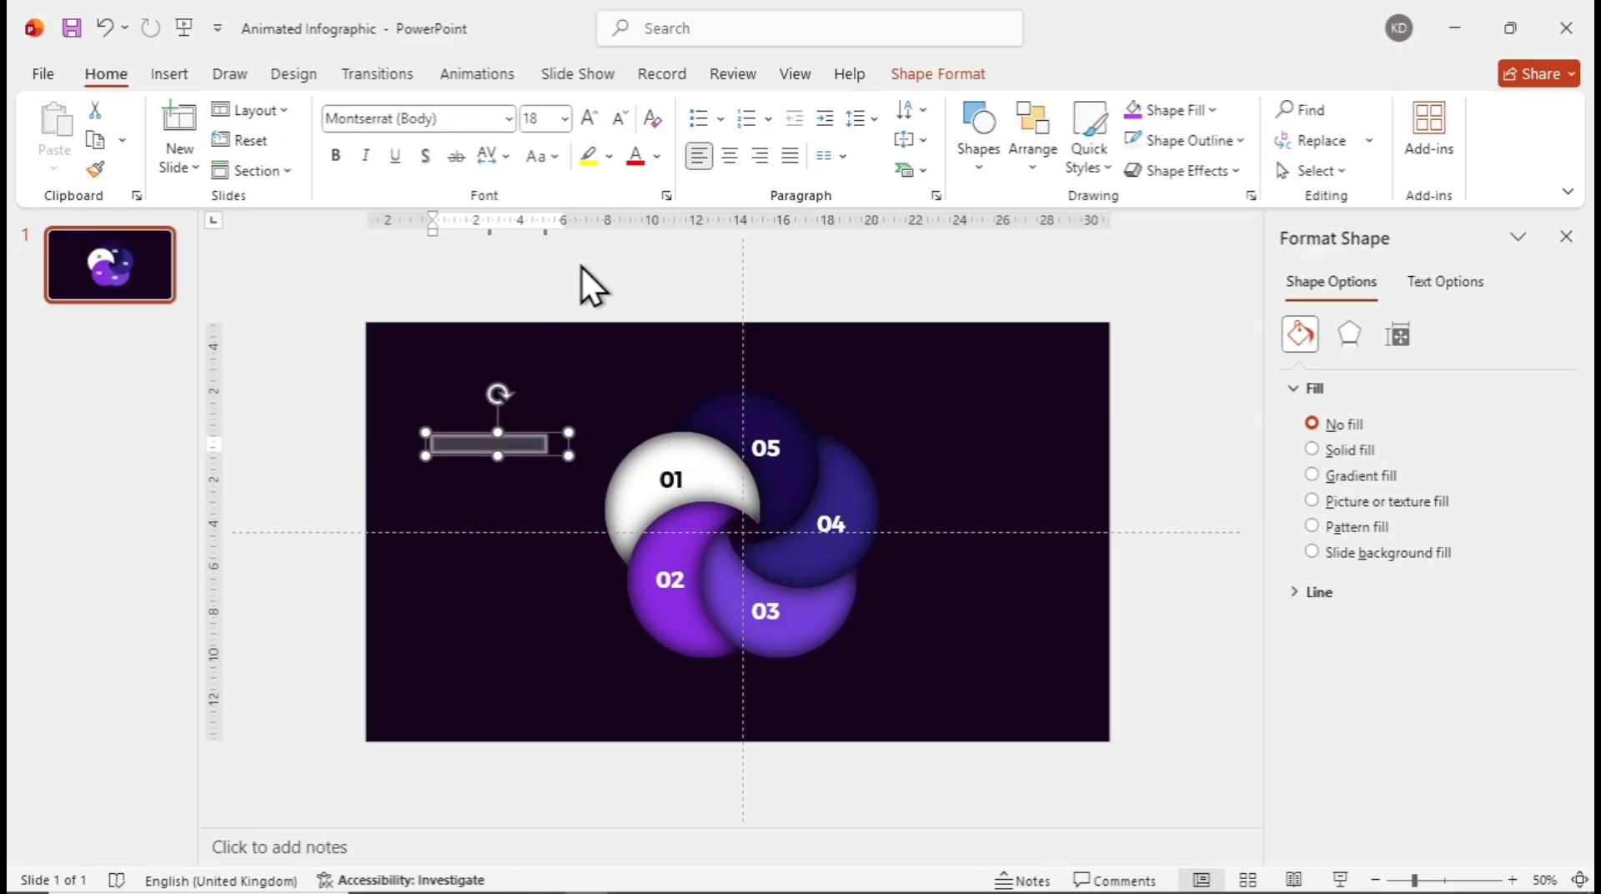
{"action": "left_click", "coordinate": [658, 159]}
{"action": "left_click", "coordinate": [642, 271]}
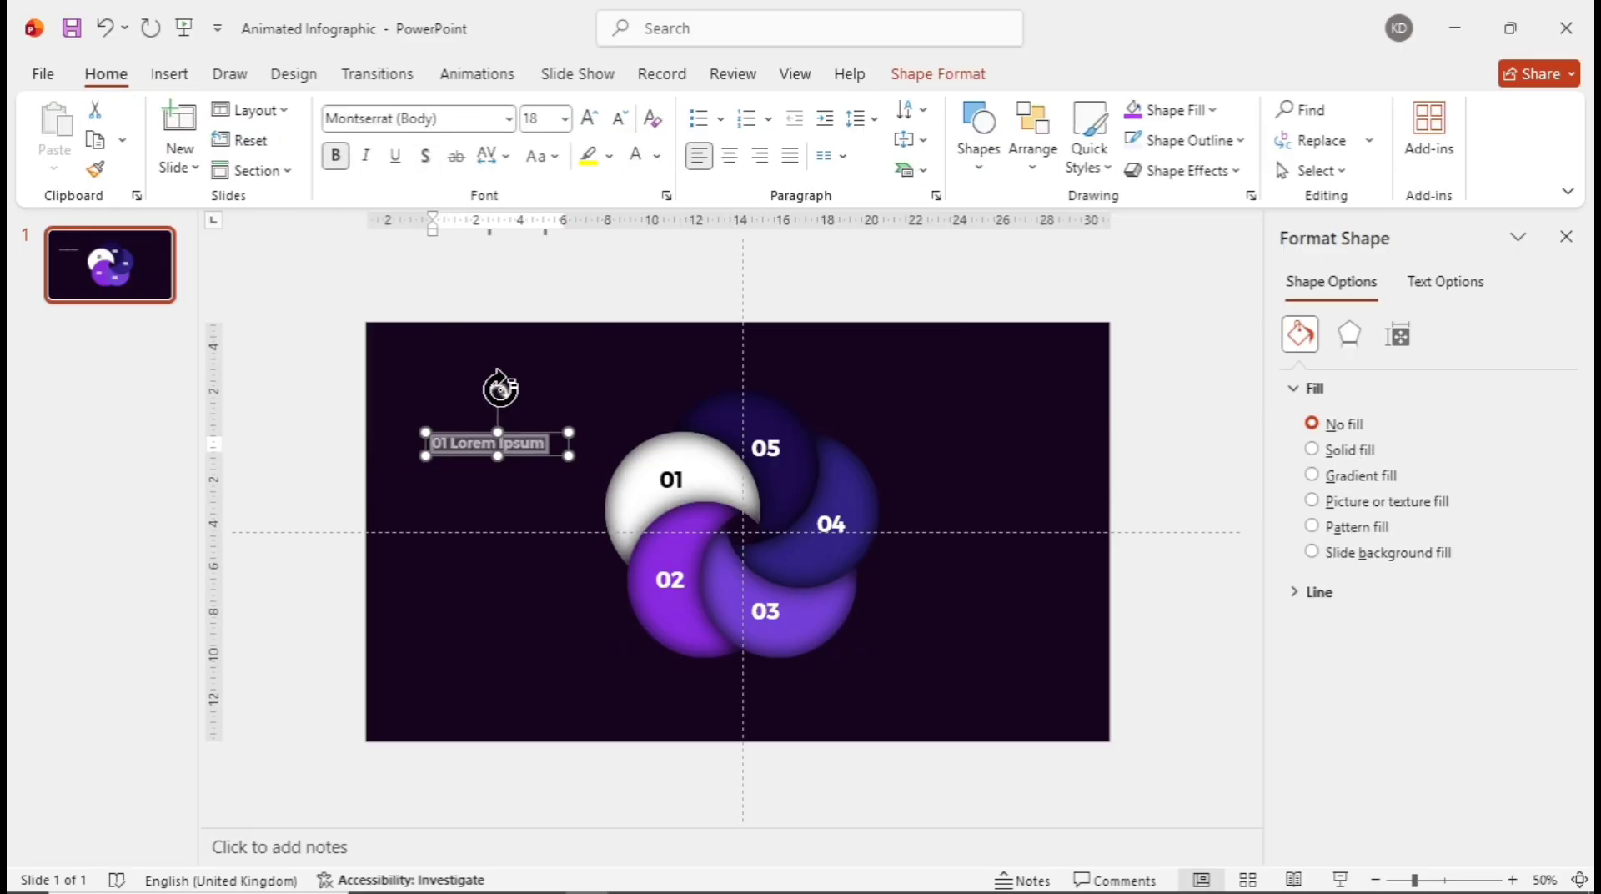
{"action": "key", "text": "Escape"}
{"action": "key", "text": "Left"}
{"action": "key", "text": "Left"}
{"action": "key", "text": "Left"}
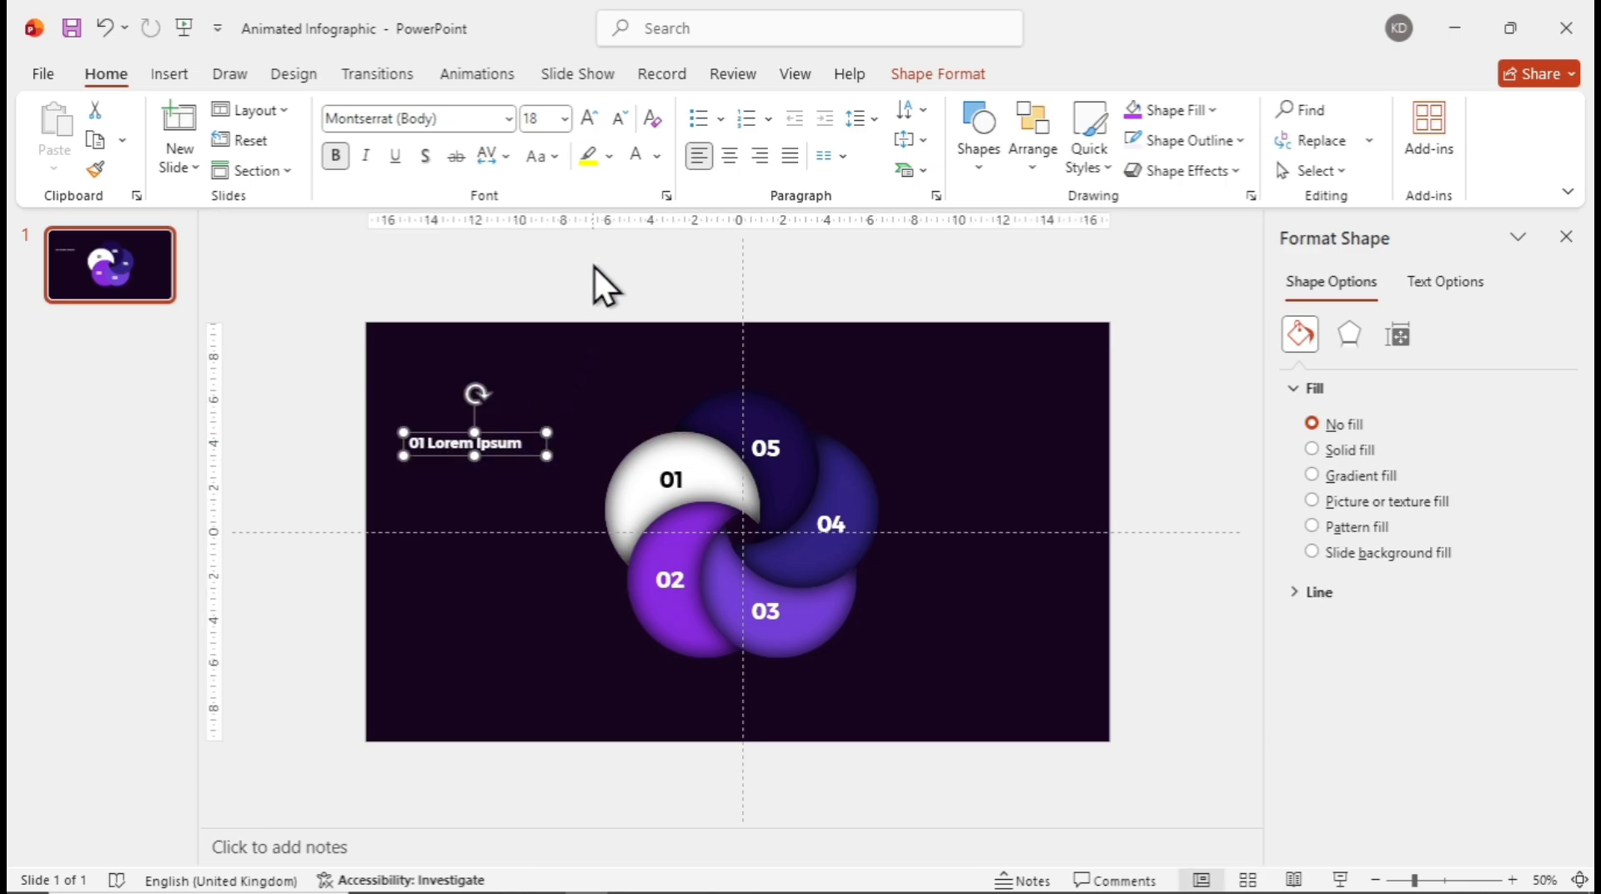
{"action": "key", "text": "Escape"}
- Add a description box under the title and Ctrl-drag a copy of both below
{"action": "left_click", "coordinate": [184, 74]}
{"action": "left_click", "coordinate": [957, 147]}
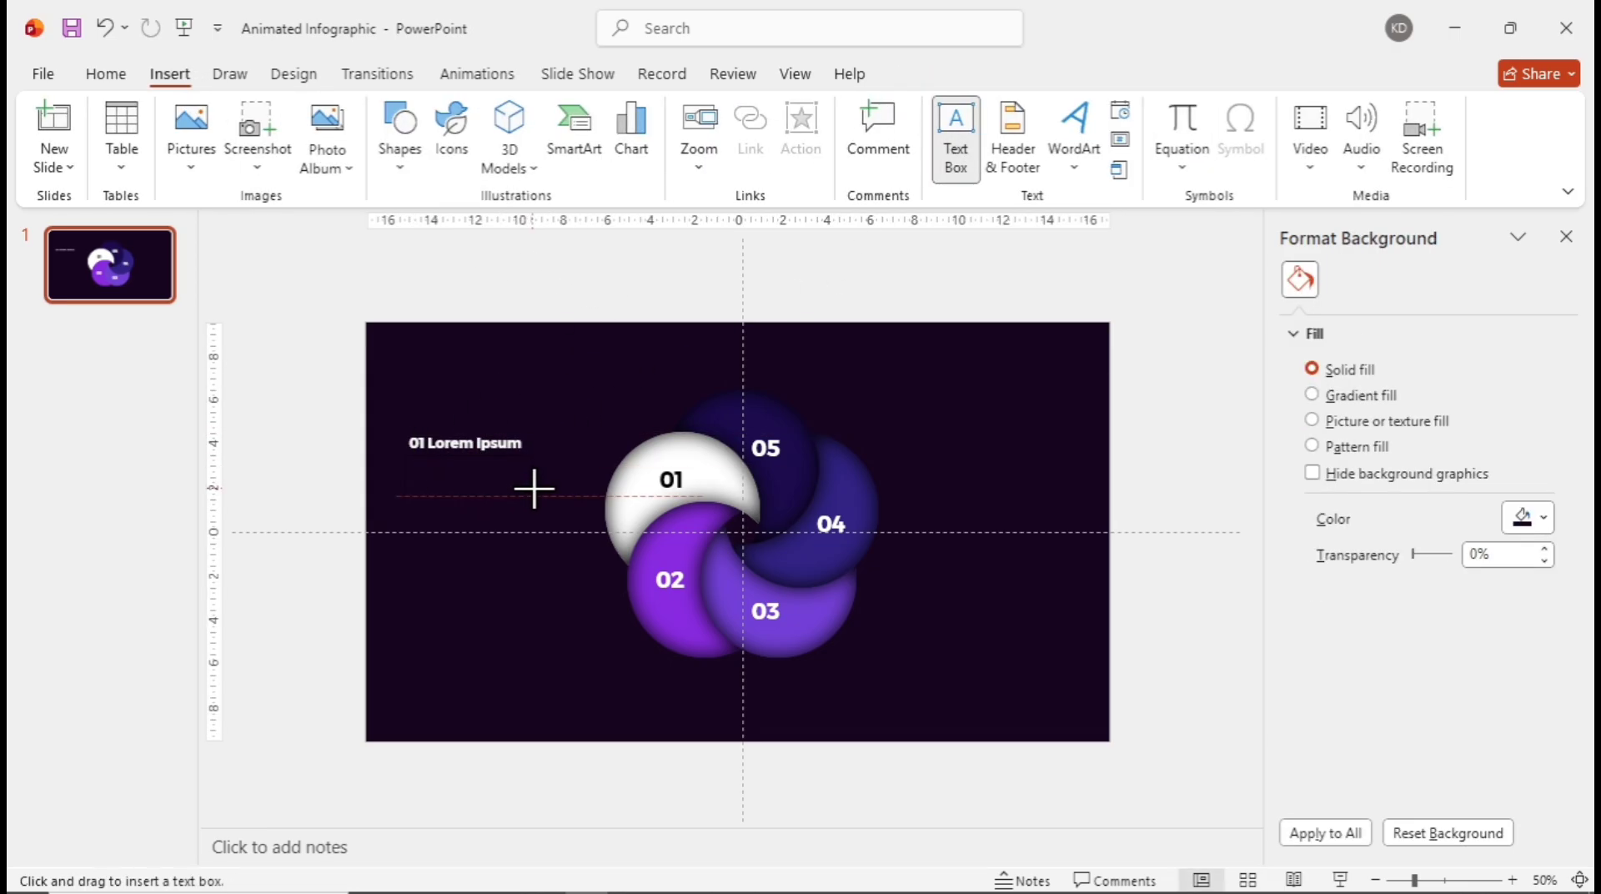
{"action": "left_click", "coordinate": [565, 495]}
{"action": "key", "text": "ctrl+a"}
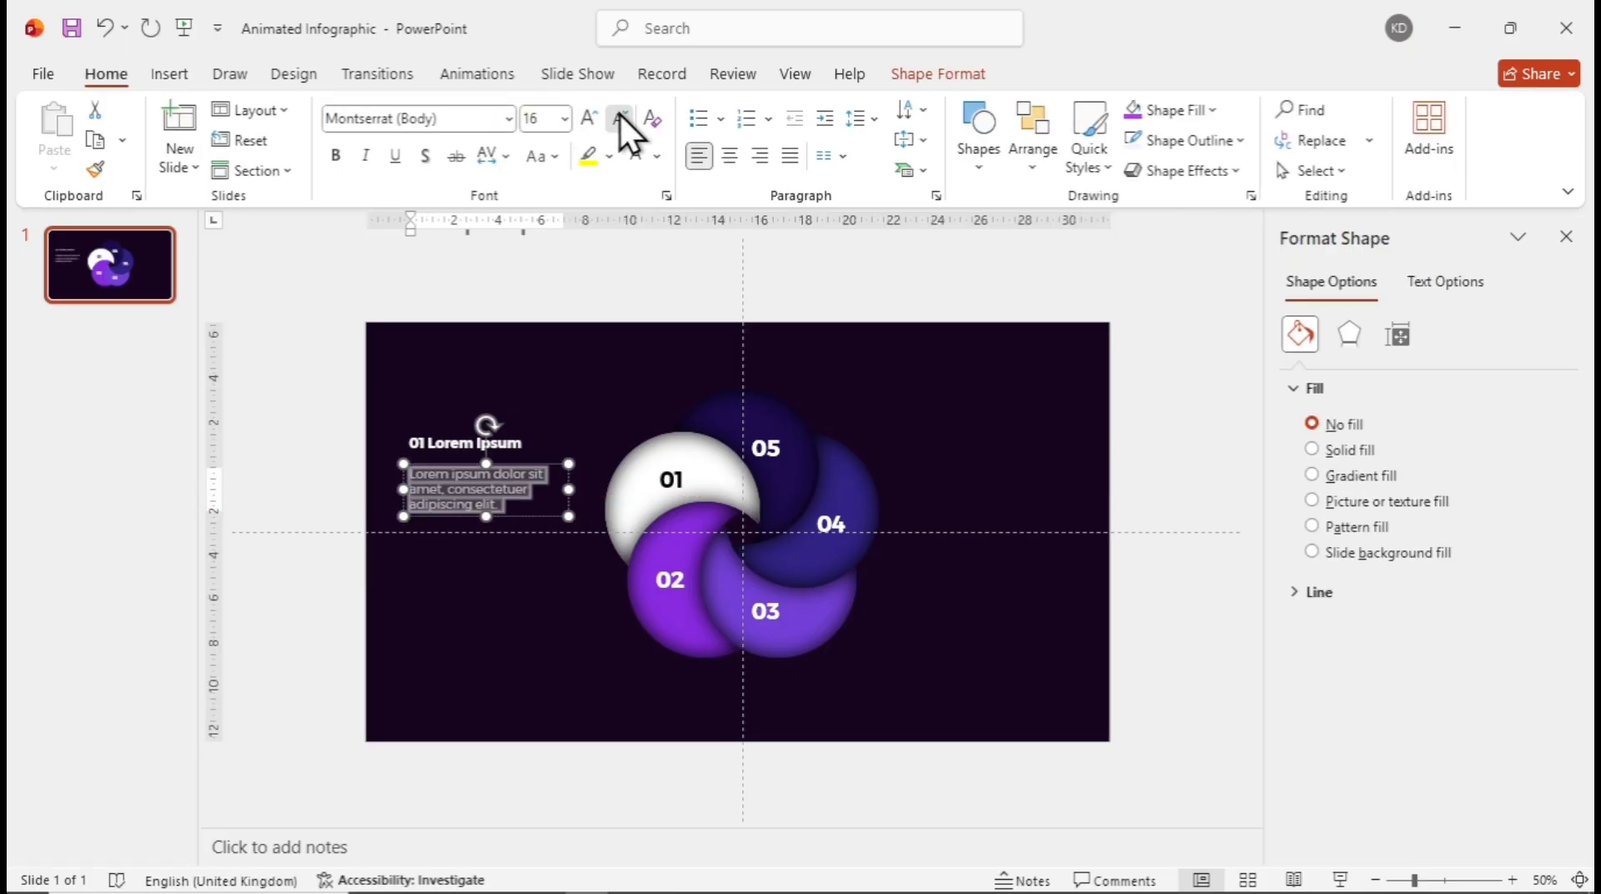
{"action": "key", "text": "Escape"}
{"action": "key", "text": "Escape"}
{"action": "left_click_drag", "start_coordinate": [678, 271], "coordinate": [363, 556]}
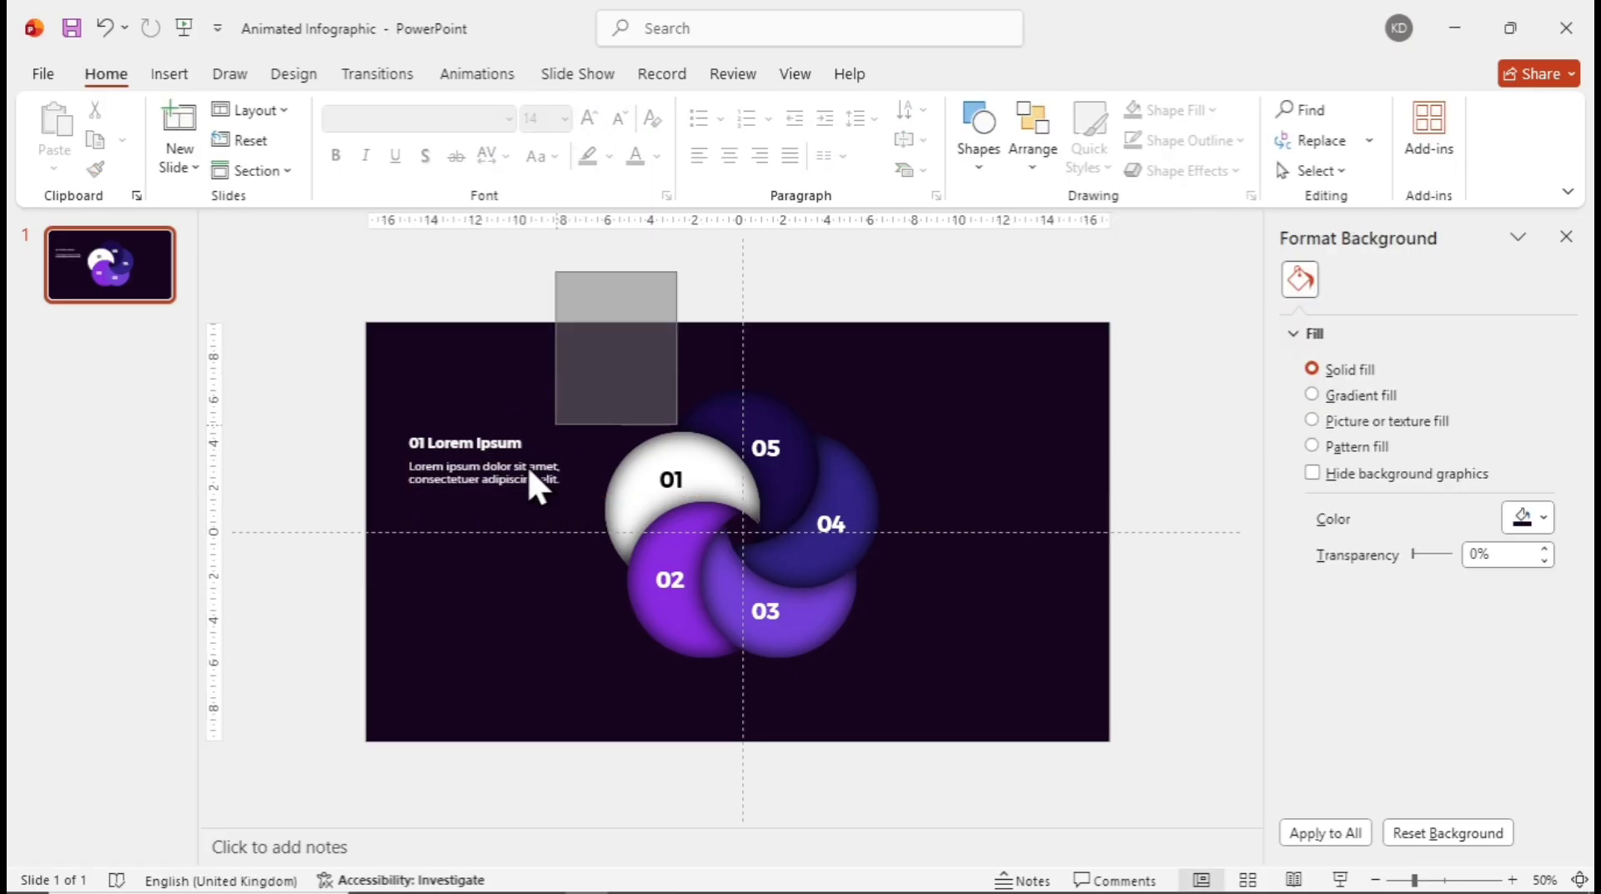
{"action": "left_click_drag", "start_coordinate": [528, 475], "coordinate": [515, 576]}
- Renumber the copy 02, then copy both pairs right and renumber them 04 and 03
{"action": "left_click", "coordinate": [512, 652]}
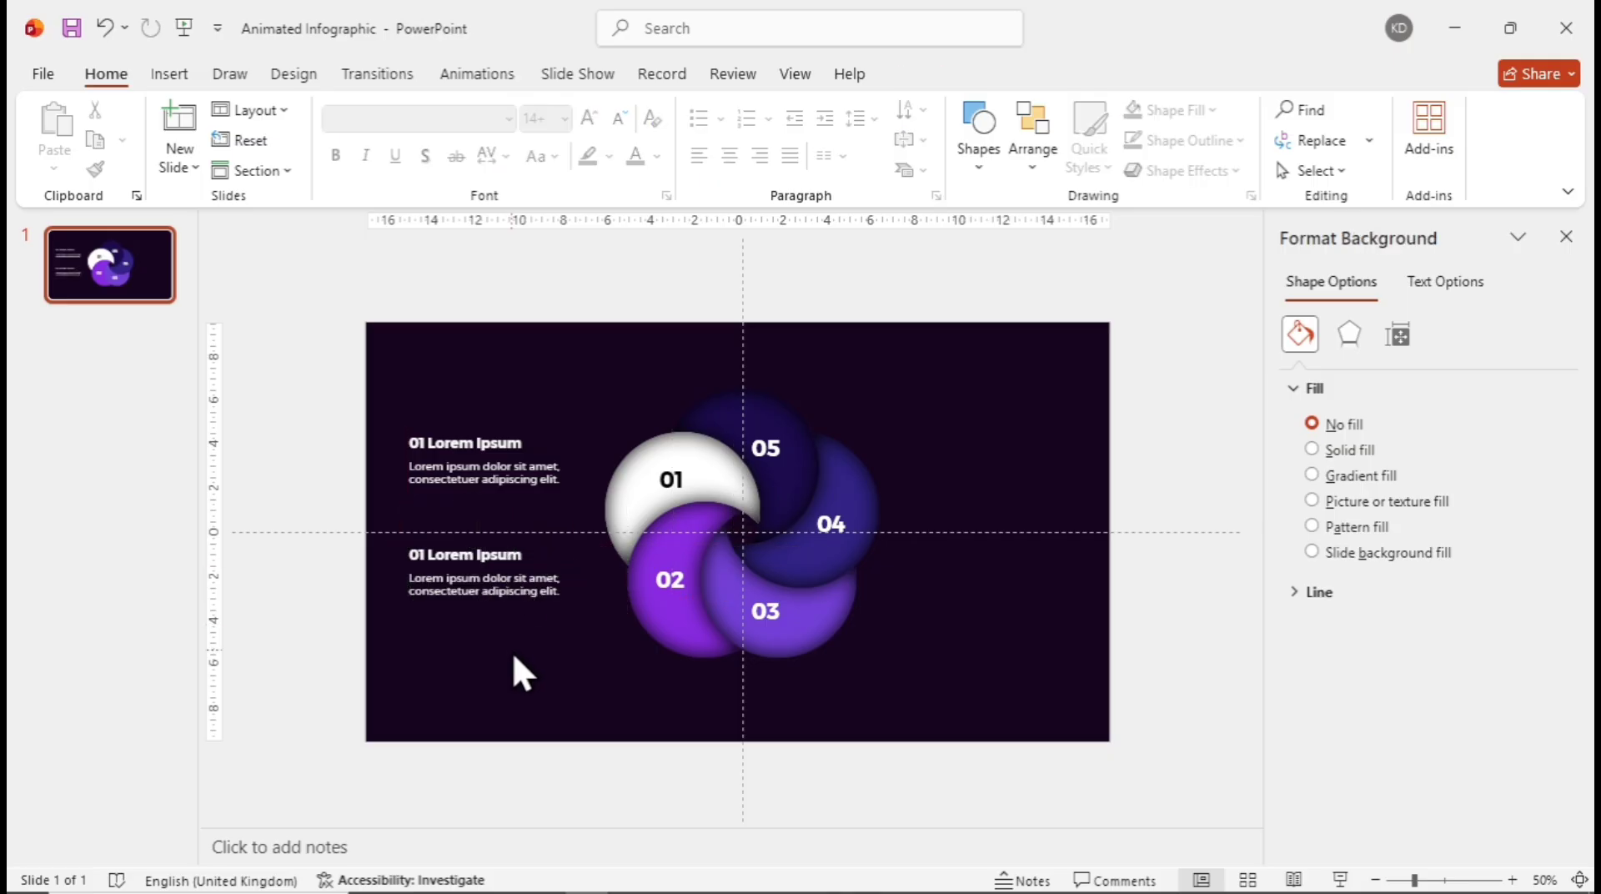
{"action": "left_click", "coordinate": [426, 555]}
{"action": "type", "text": "2"}
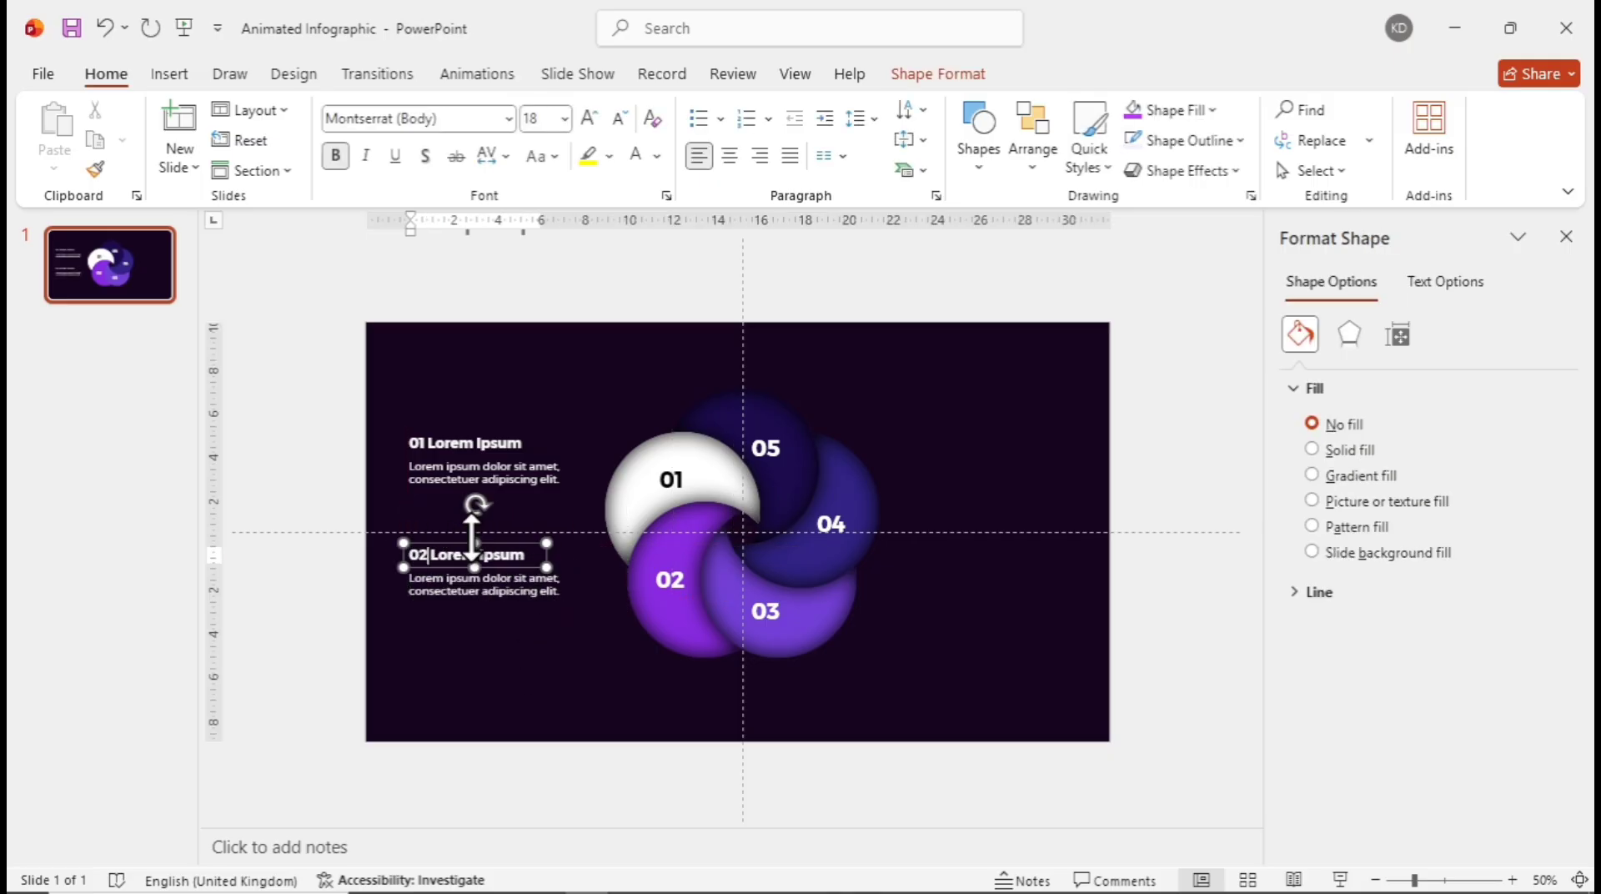
{"action": "left_click", "coordinate": [512, 643]}
{"action": "left_click_drag", "start_coordinate": [337, 382], "coordinate": [587, 667]}
{"action": "left_click_drag", "start_coordinate": [536, 583], "coordinate": [1028, 582], "text": "ctrl"}
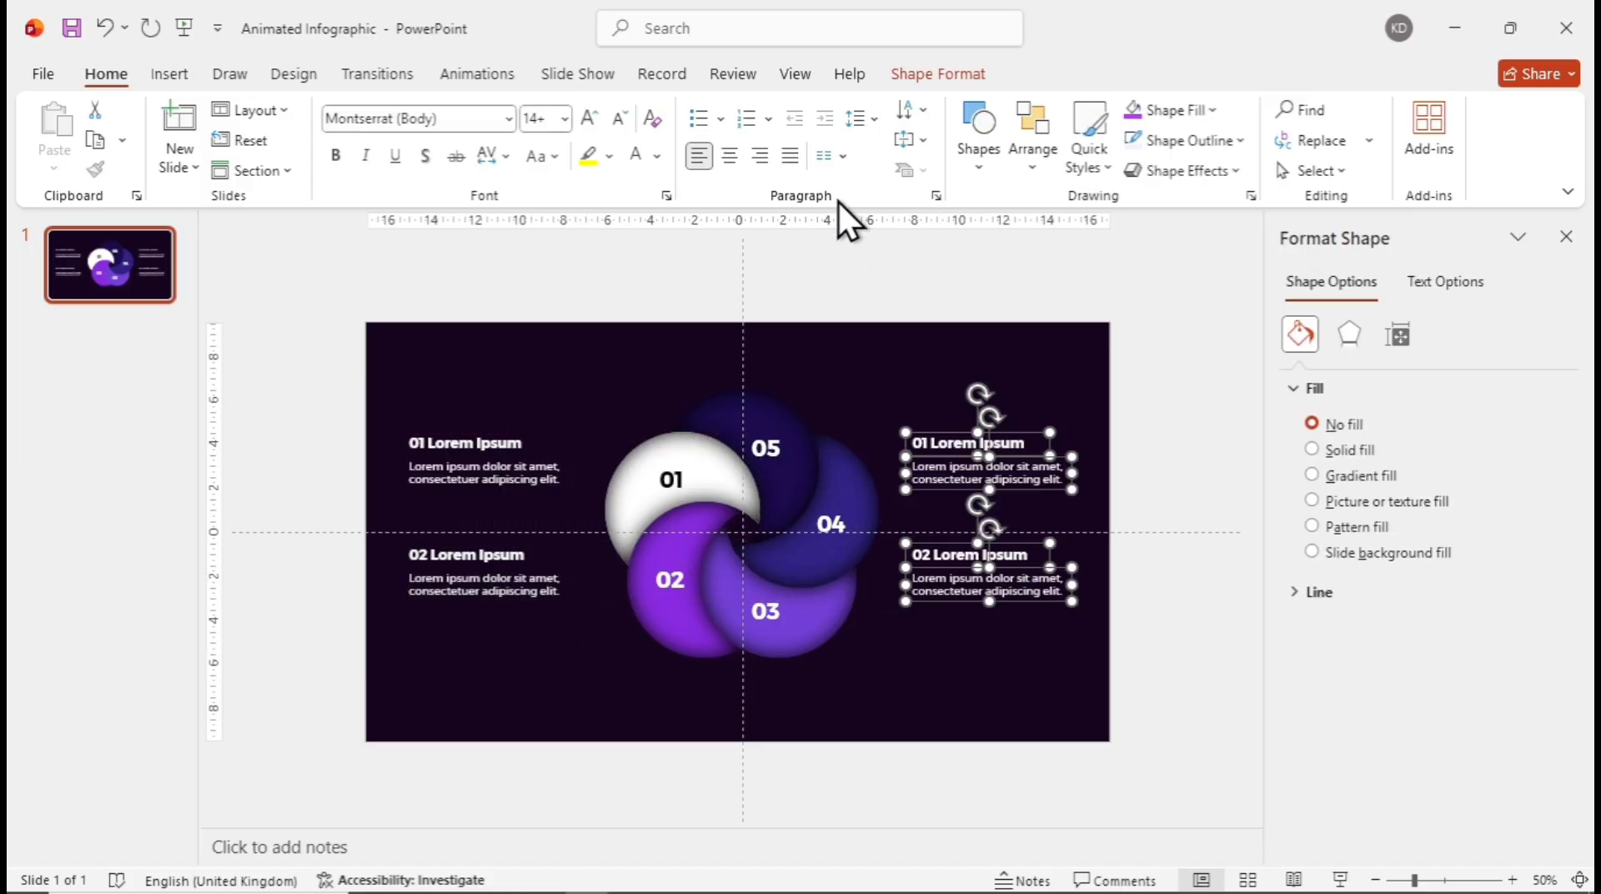
{"action": "left_click", "coordinate": [928, 444]}
{"action": "type", "text": "4"}
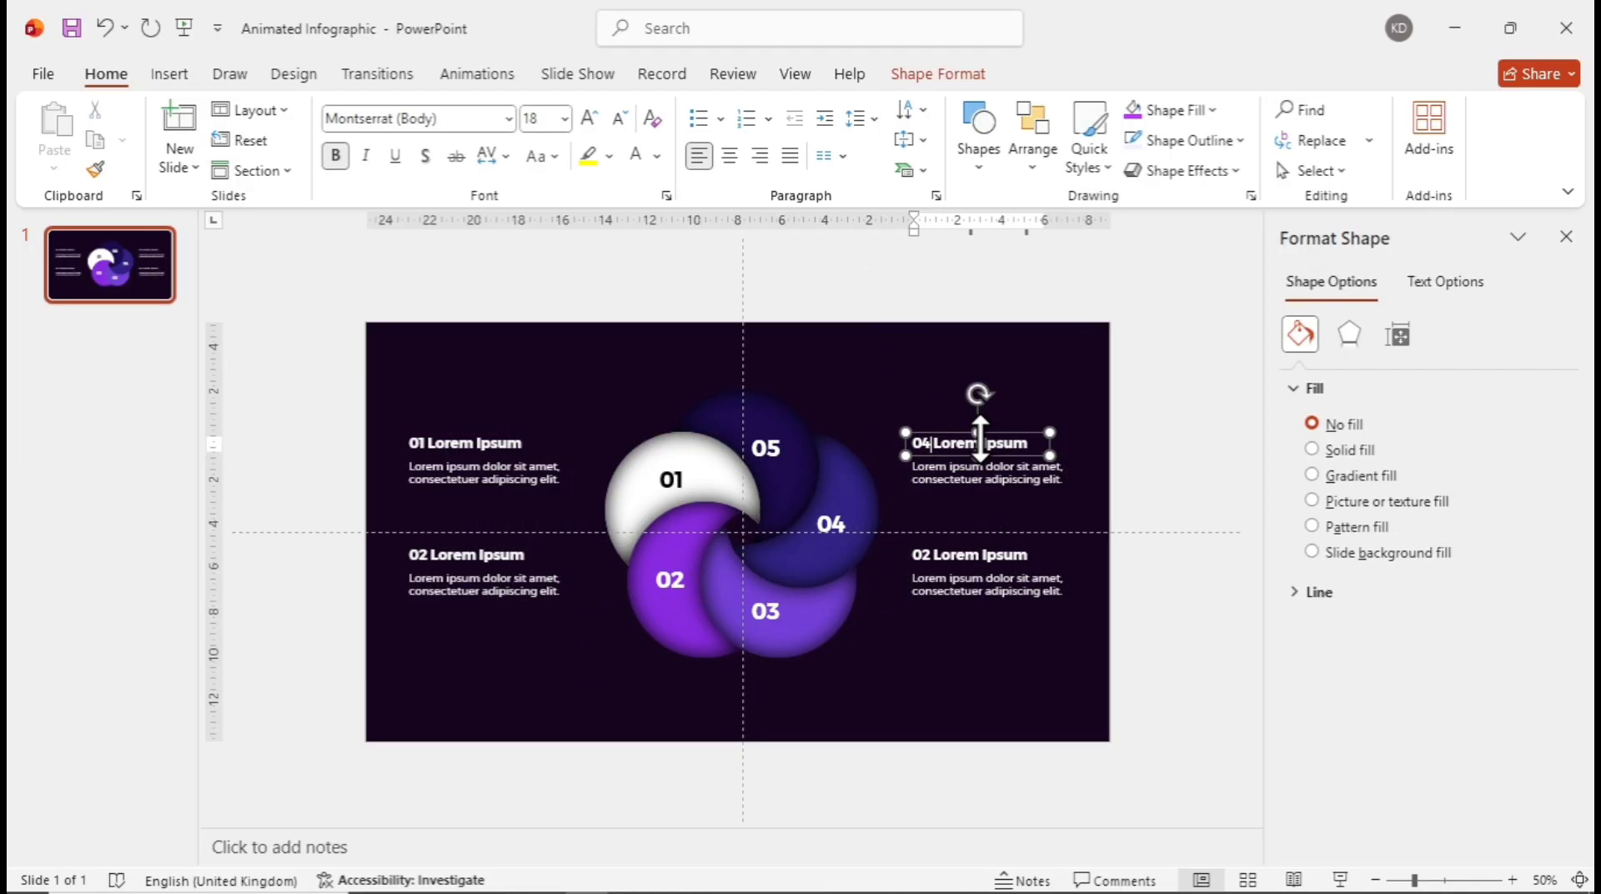
{"action": "left_click", "coordinate": [929, 557]}
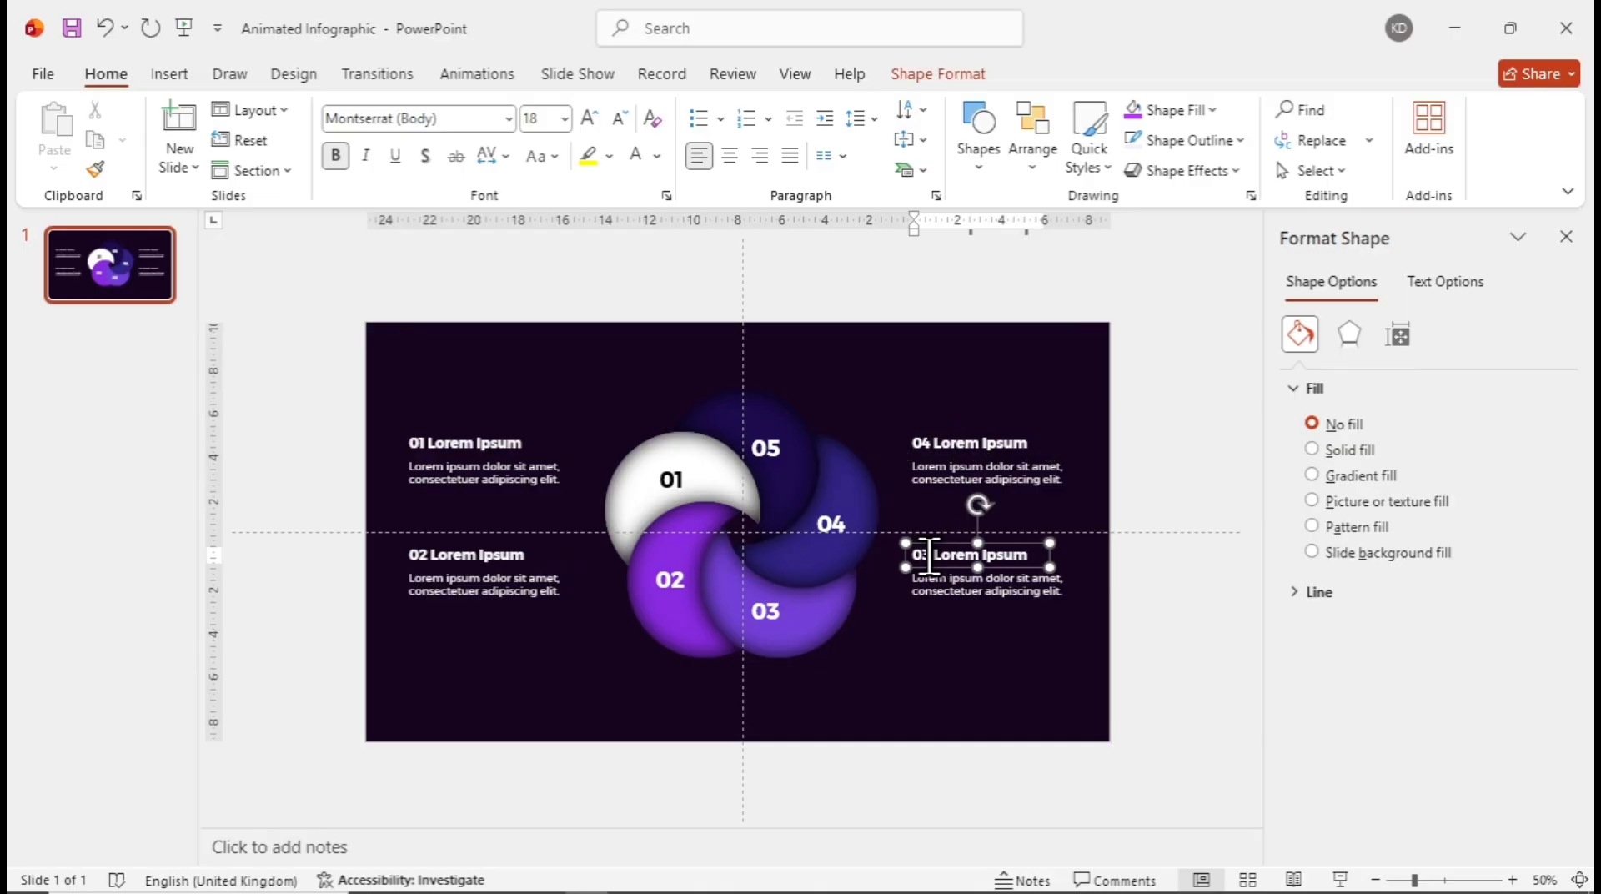
{"action": "left_click", "coordinate": [867, 608]}
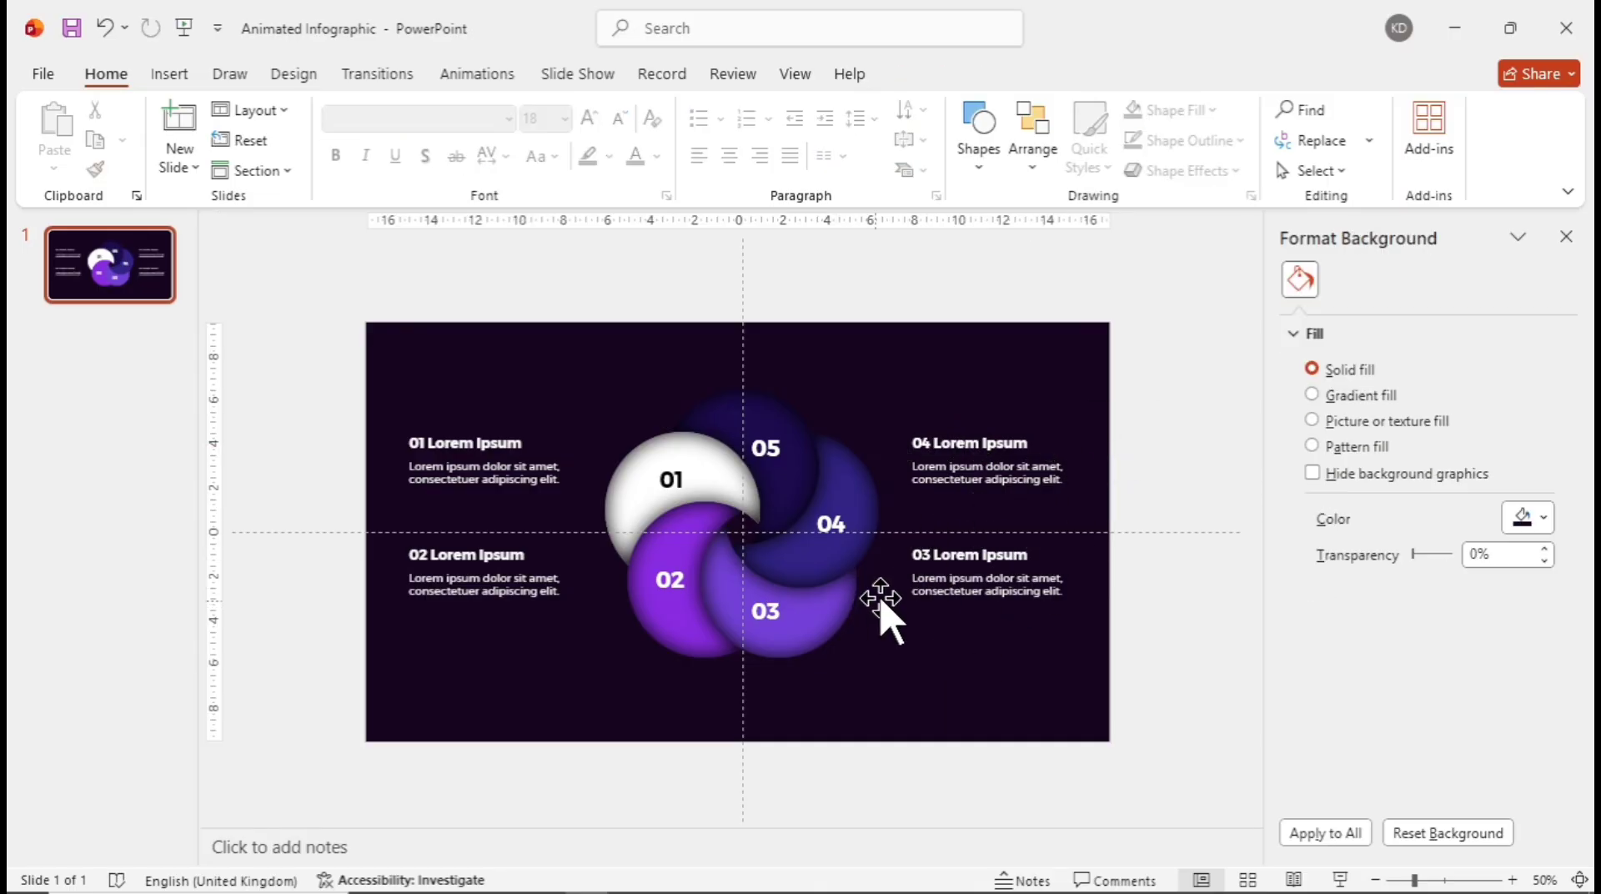
- Copy the 04 block upward as 05 and space the 05, 04, 03 stack evenly
{"action": "left_click_drag", "start_coordinate": [1129, 347], "coordinate": [867, 513]}
{"action": "left_click_drag", "start_coordinate": [980, 454], "coordinate": [978, 369], "text": "ctrl"}
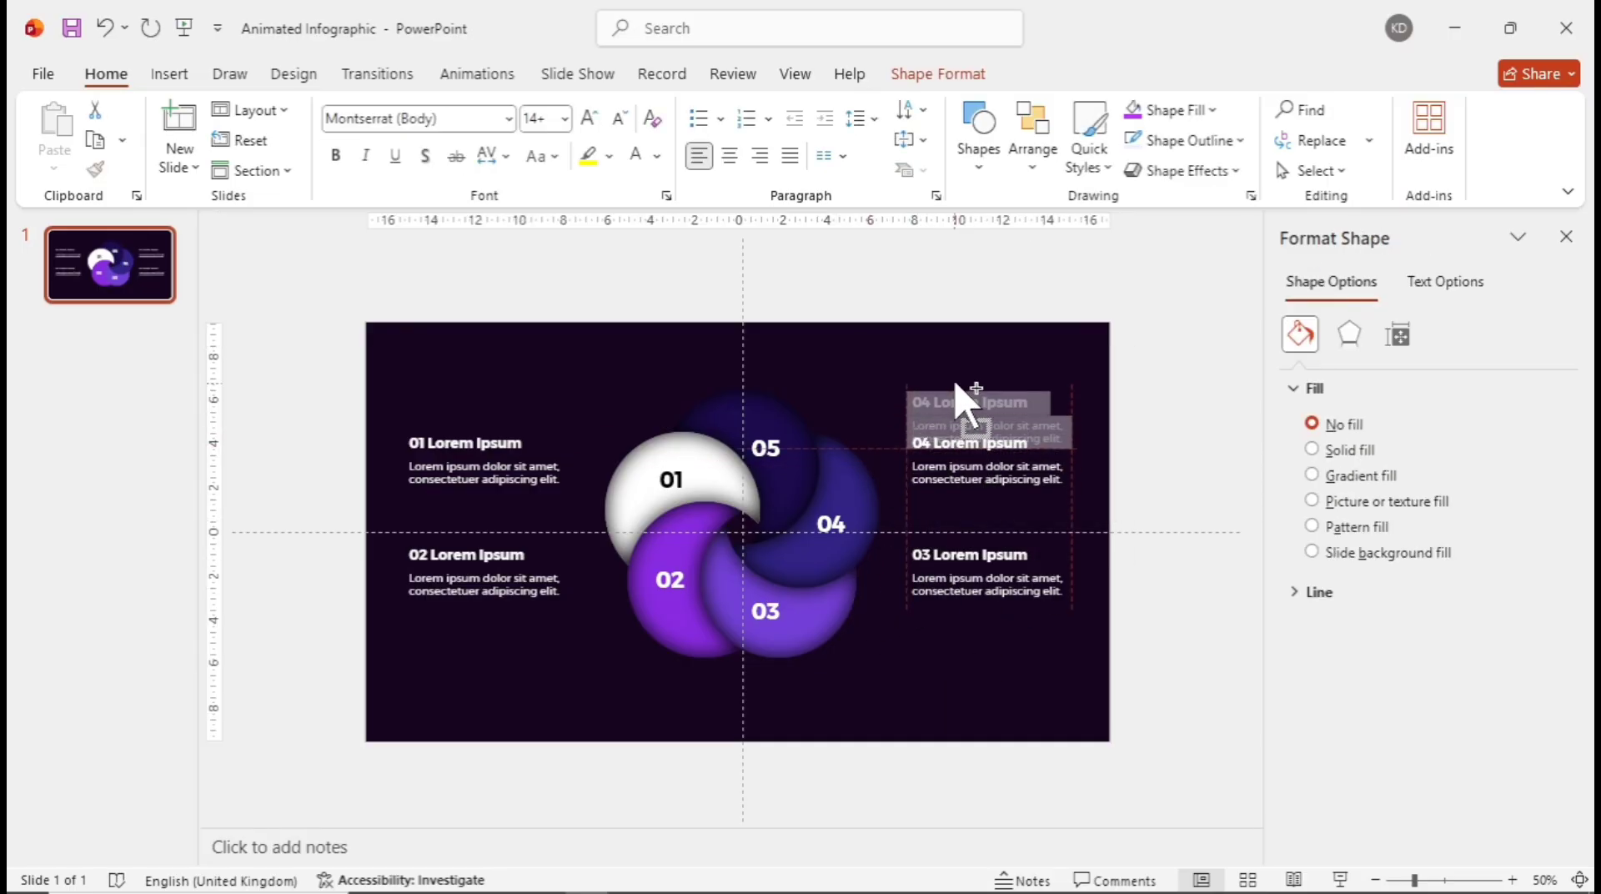
{"action": "left_click_drag", "start_coordinate": [1169, 478], "coordinate": [834, 689]}
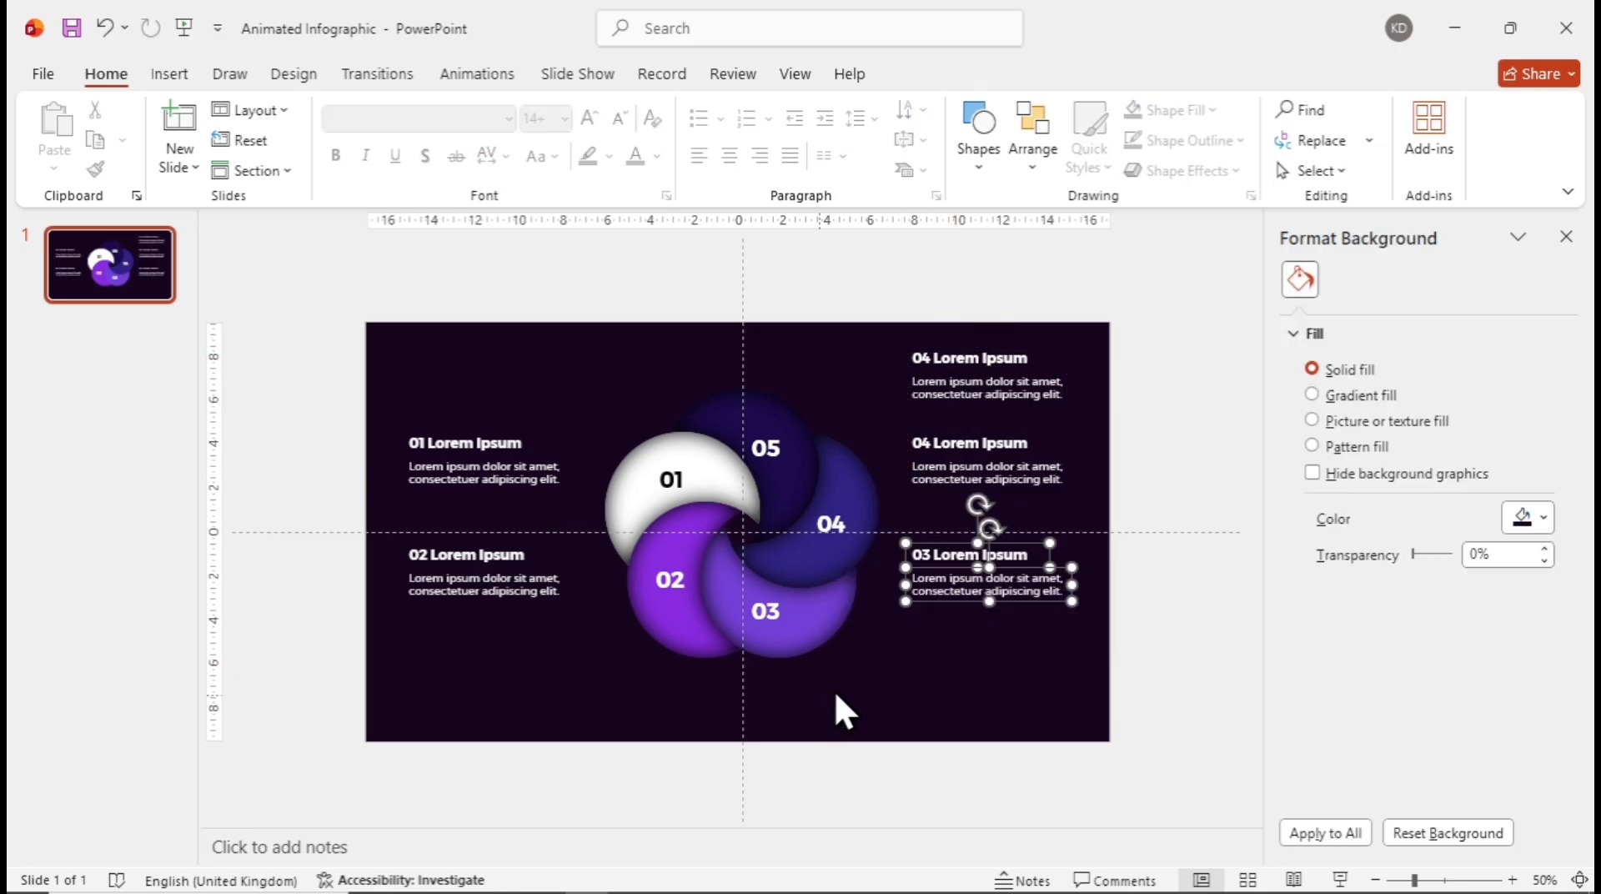
{"action": "left_click_drag", "start_coordinate": [1014, 538], "coordinate": [1014, 584]}
{"action": "left_click_drag", "start_coordinate": [1148, 426], "coordinate": [859, 525]}
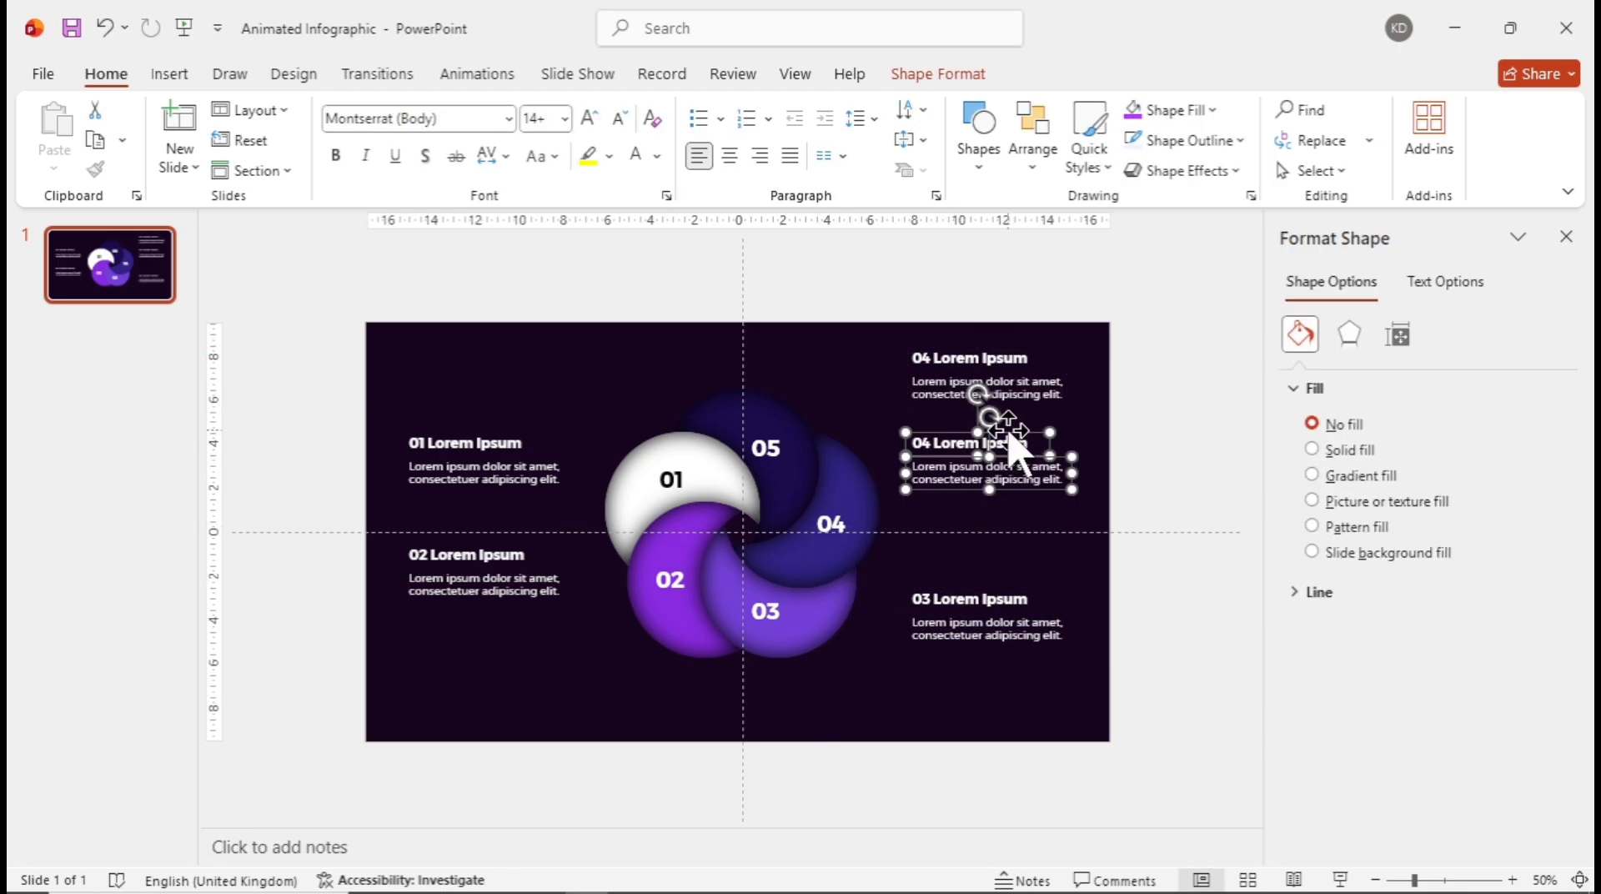
{"action": "left_click_drag", "start_coordinate": [1010, 432], "coordinate": [1012, 451]}
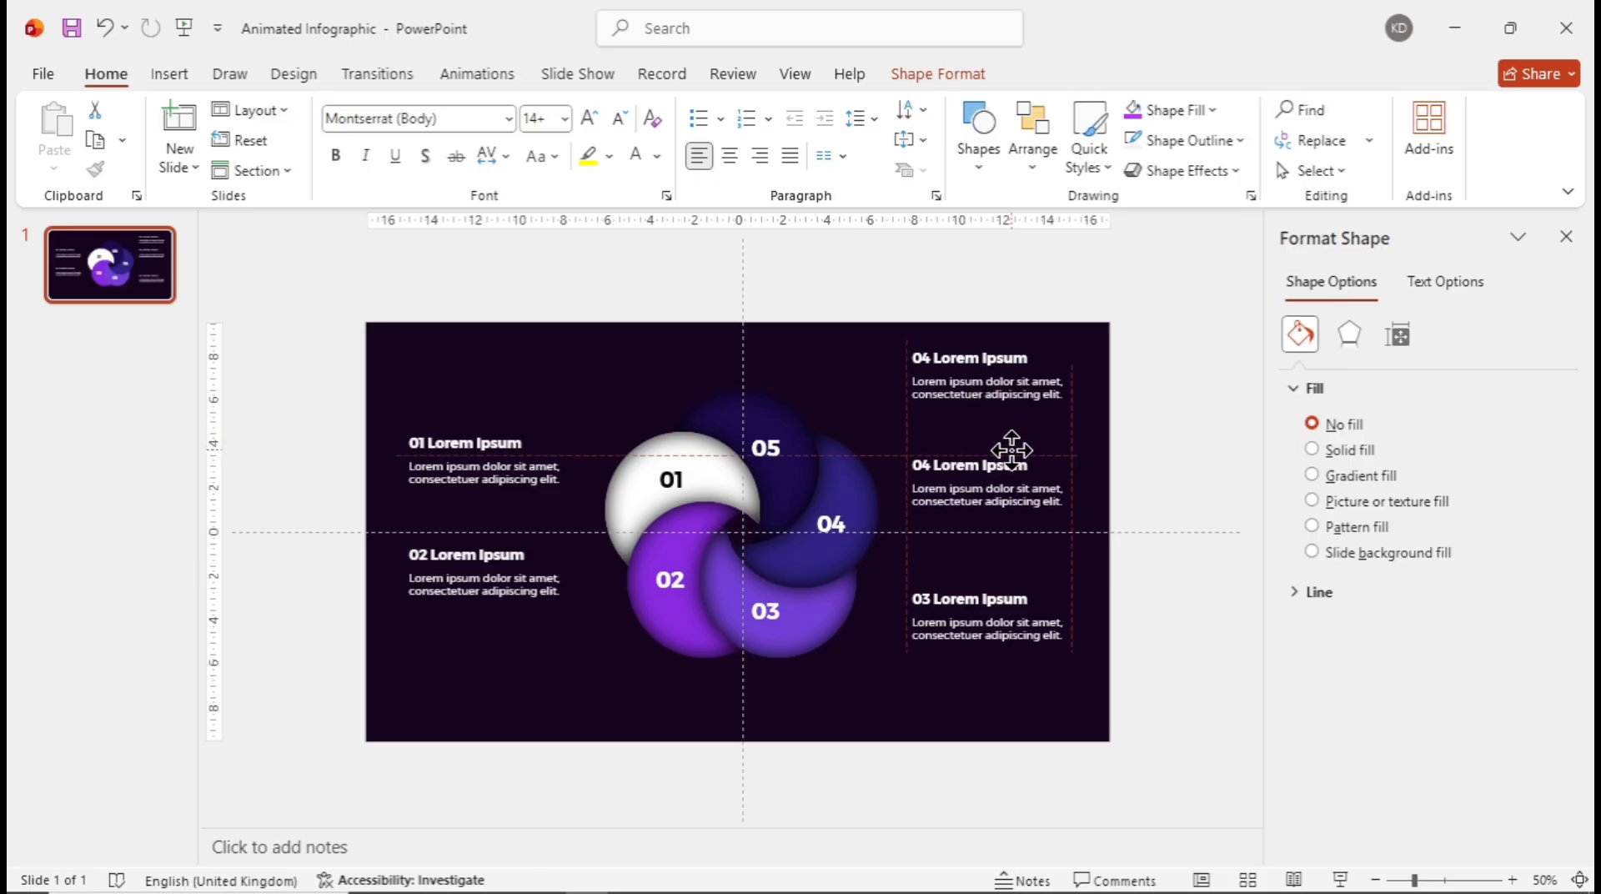
{"action": "left_click_drag", "start_coordinate": [1012, 450], "coordinate": [1012, 454]}
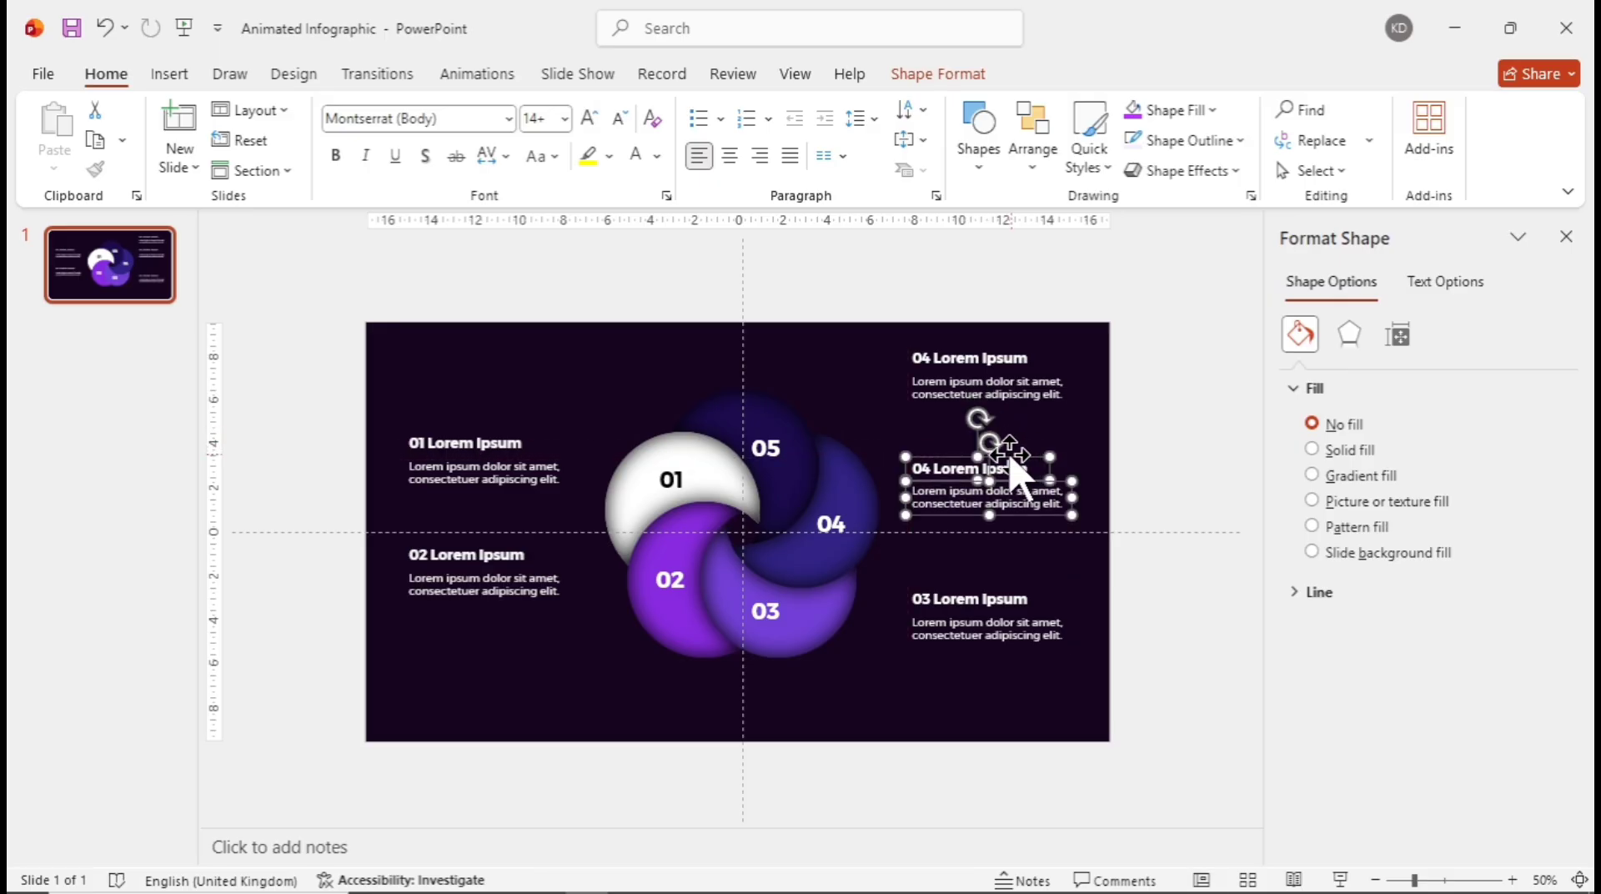
{"action": "left_click", "coordinate": [931, 358]}
{"action": "type", "text": "5"}
{"action": "left_click", "coordinate": [1145, 422]}
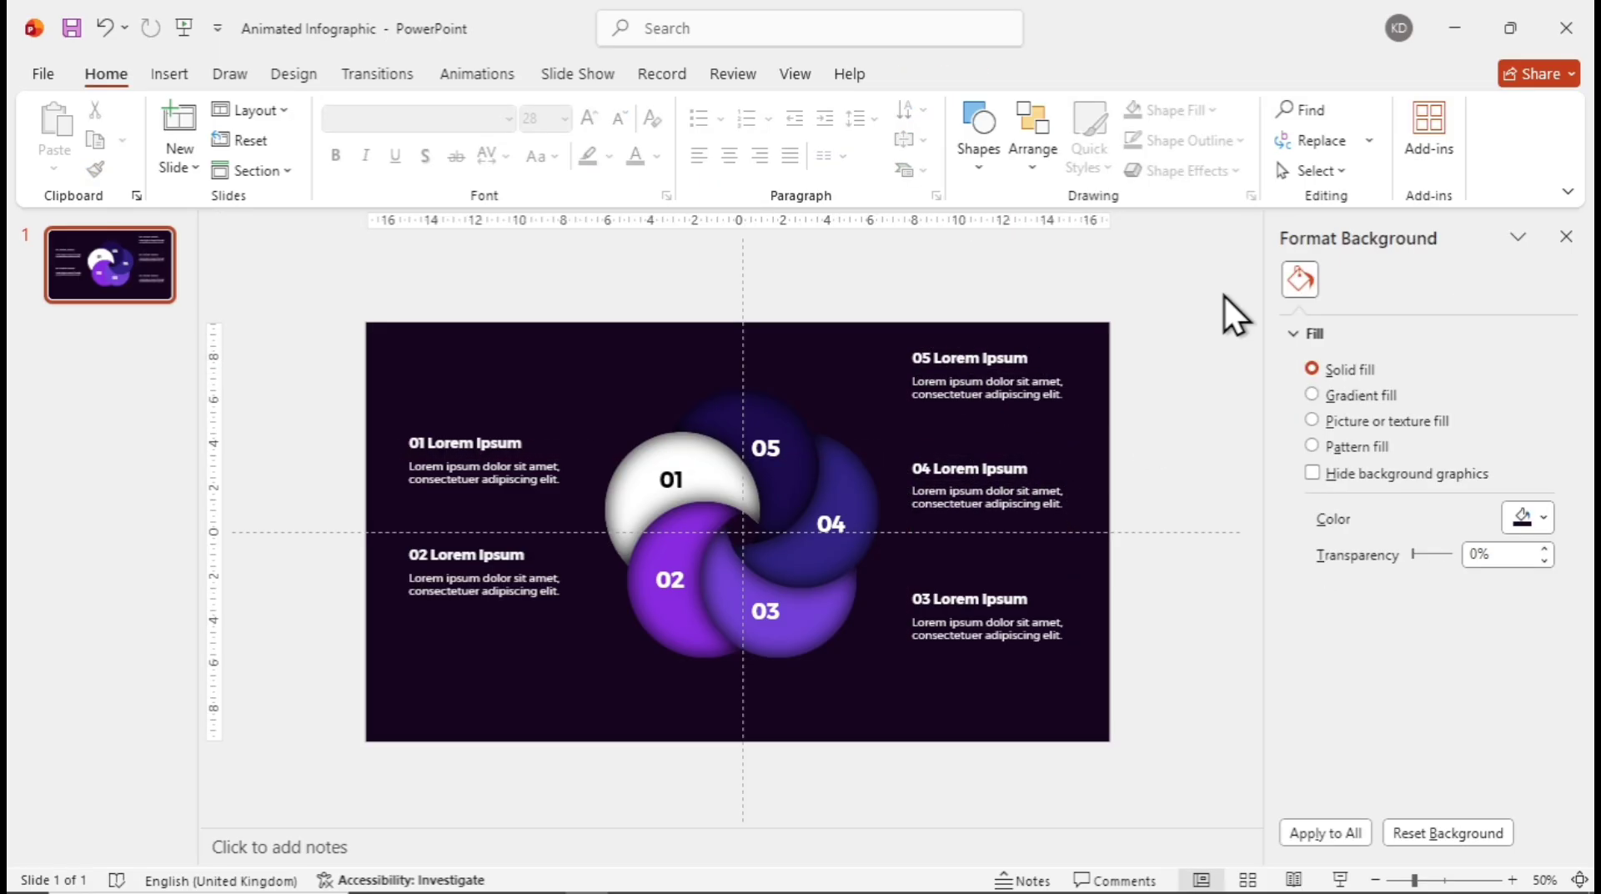
{"action": "left_click_drag", "start_coordinate": [1224, 280], "coordinate": [879, 748]}
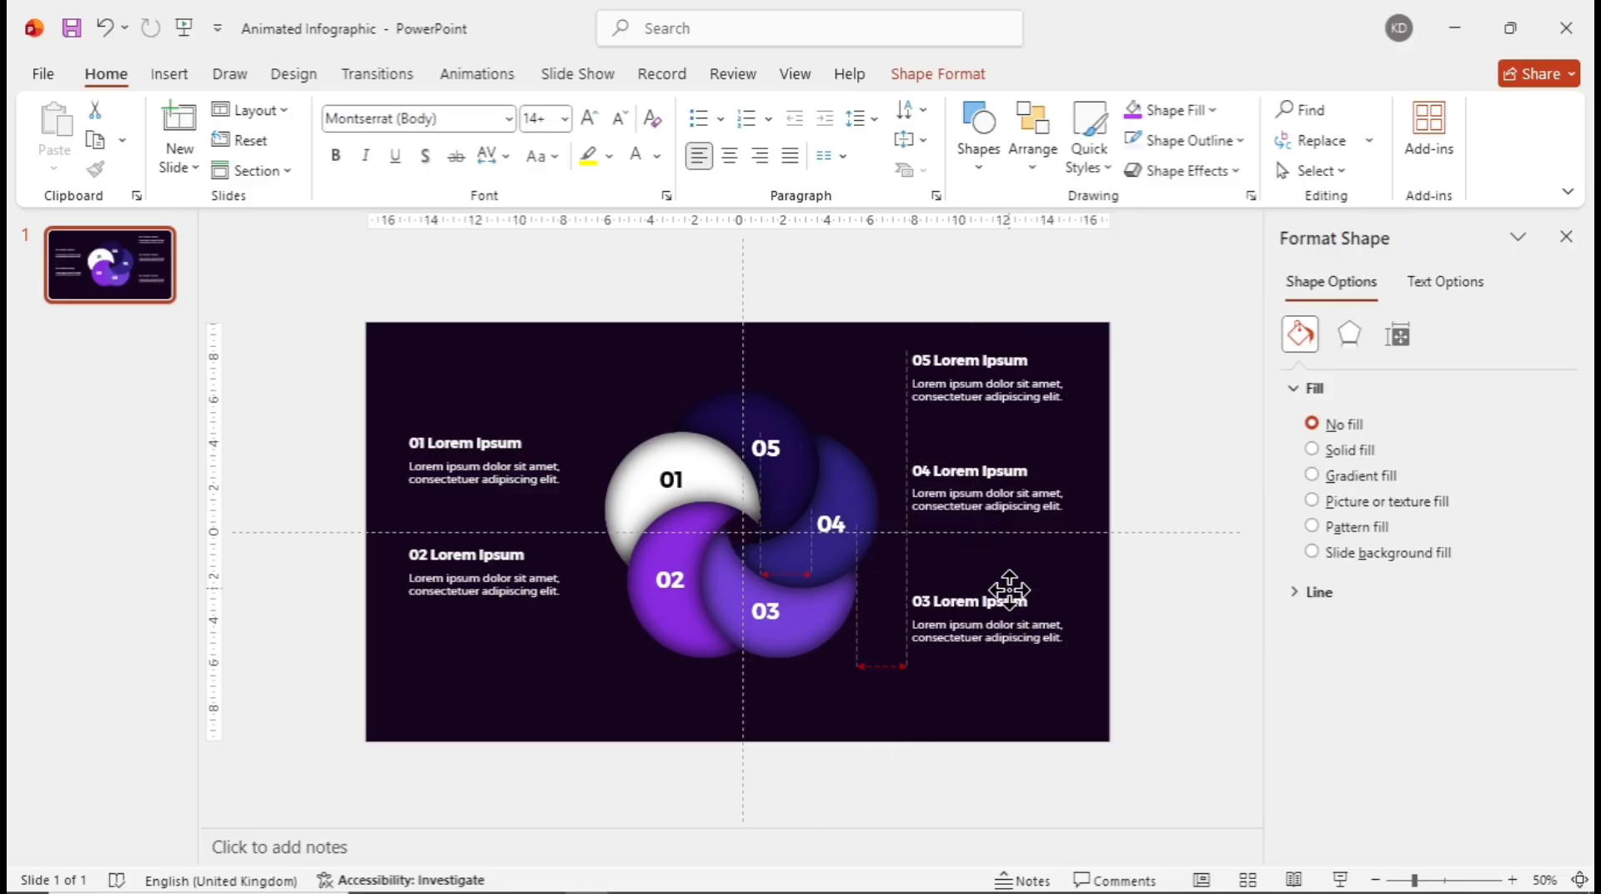
- Nudge the right-hand blocks down and colour the 02 title purple
{"action": "left_click_drag", "start_coordinate": [1011, 601], "coordinate": [1012, 613]}
{"action": "left_click", "coordinate": [1136, 643]}
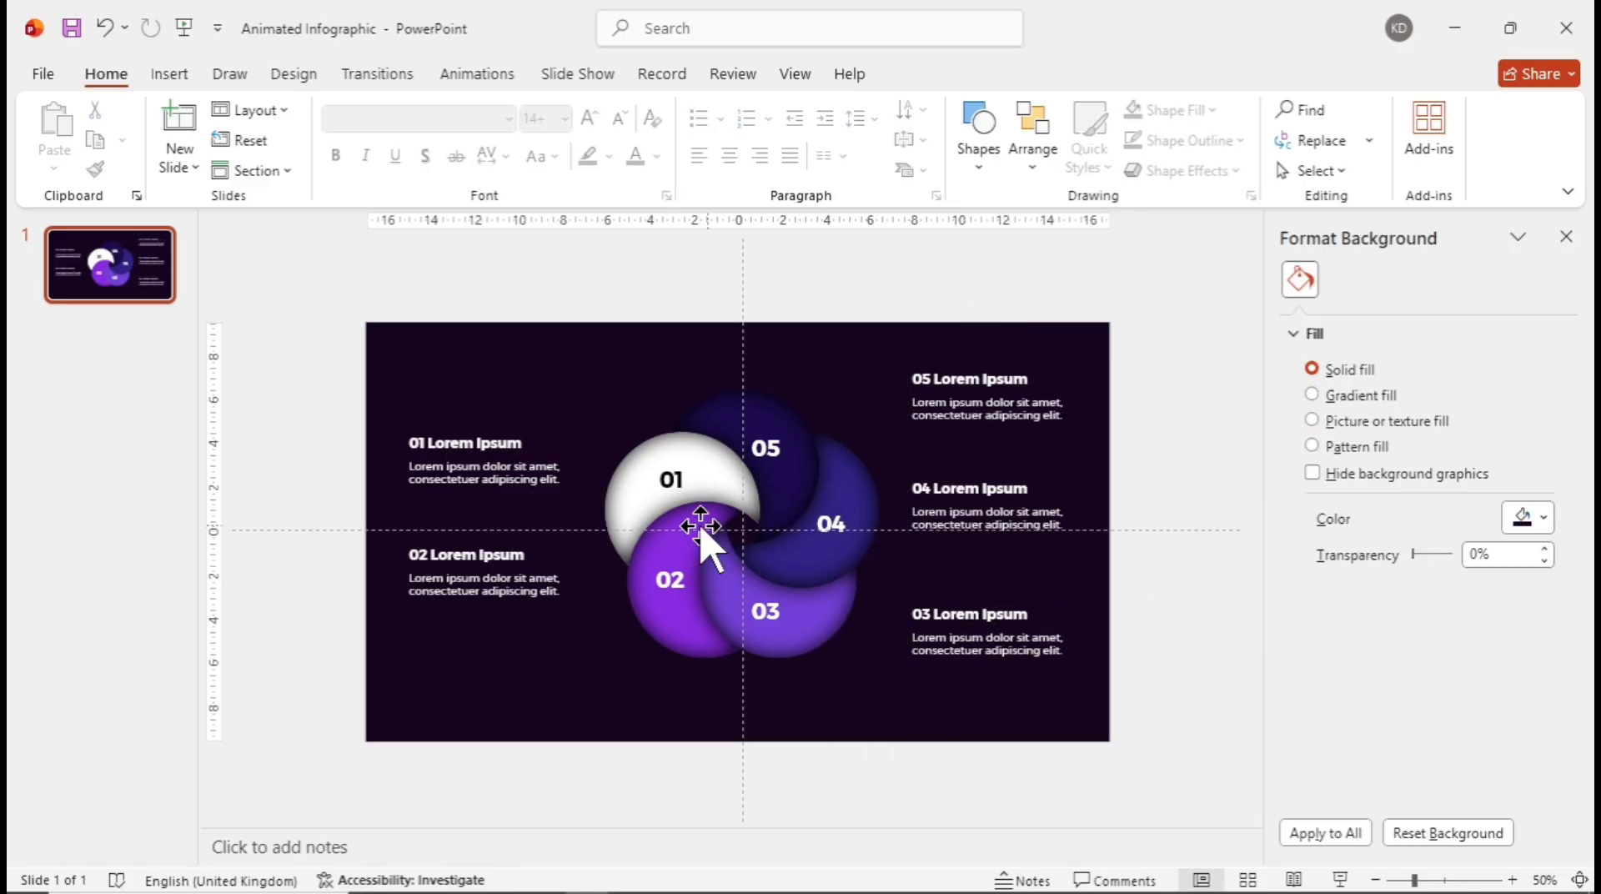
{"action": "triple_click", "coordinate": [497, 440]}
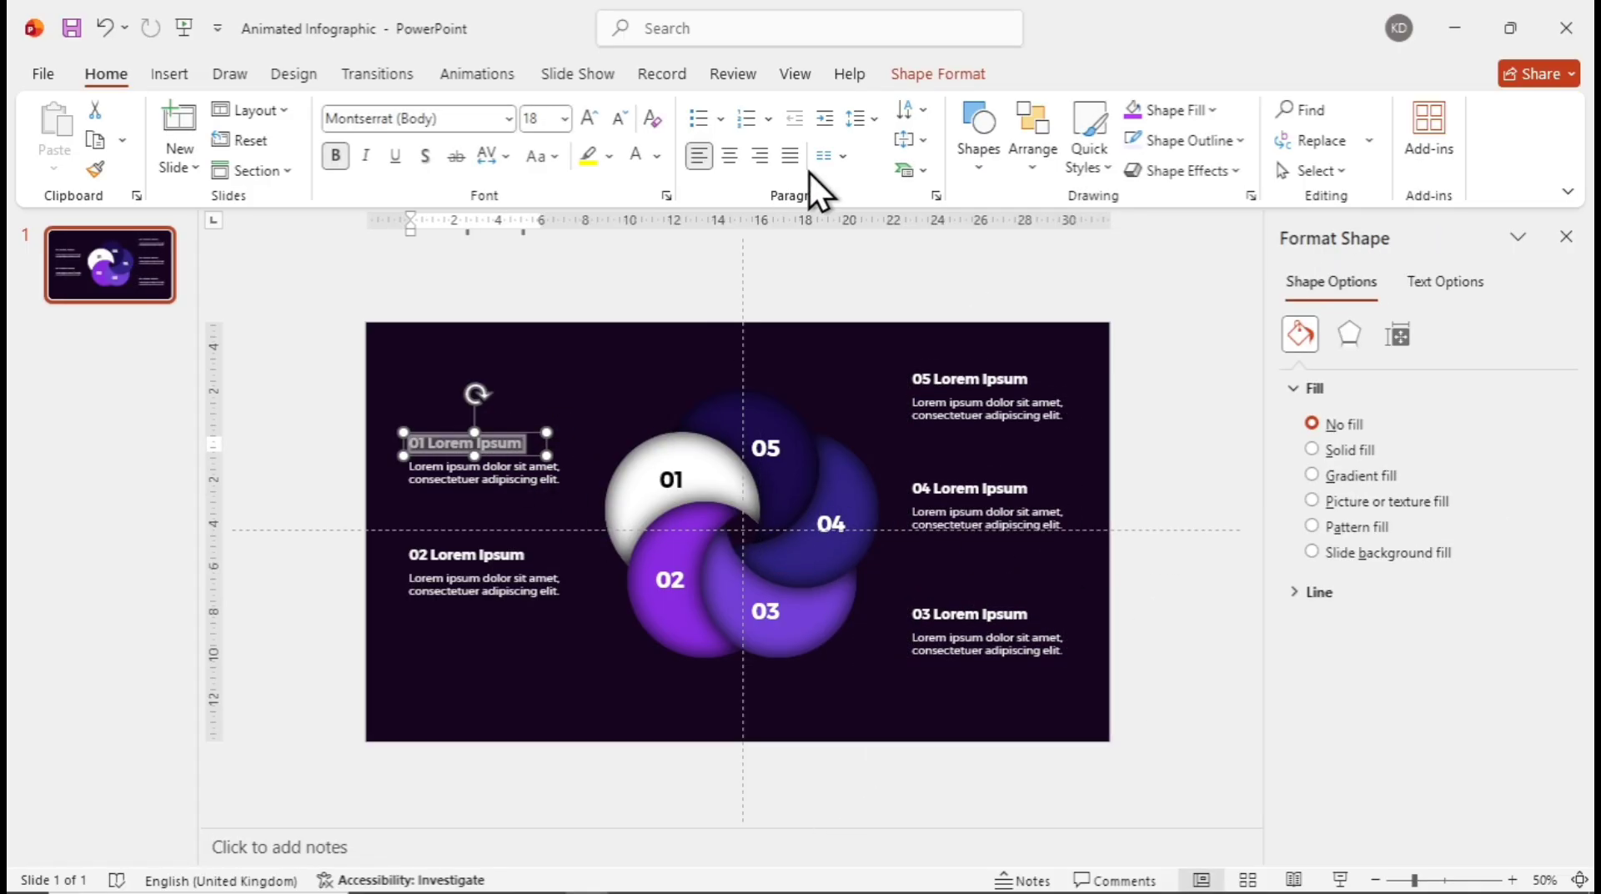
{"action": "triple_click", "coordinate": [500, 555]}
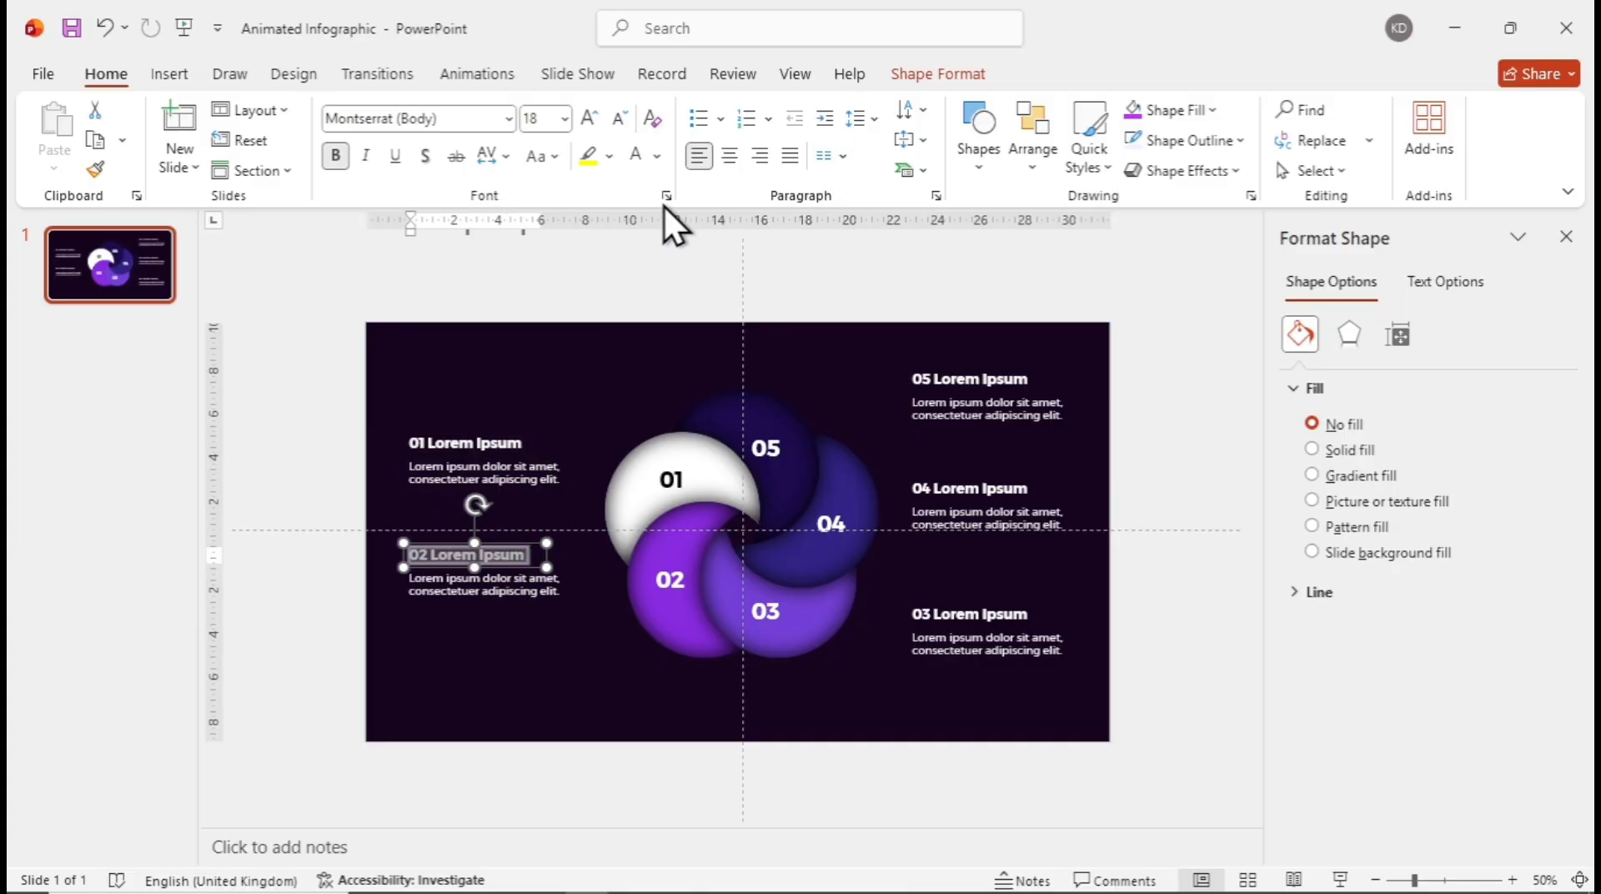
{"action": "left_click", "coordinate": [661, 166]}
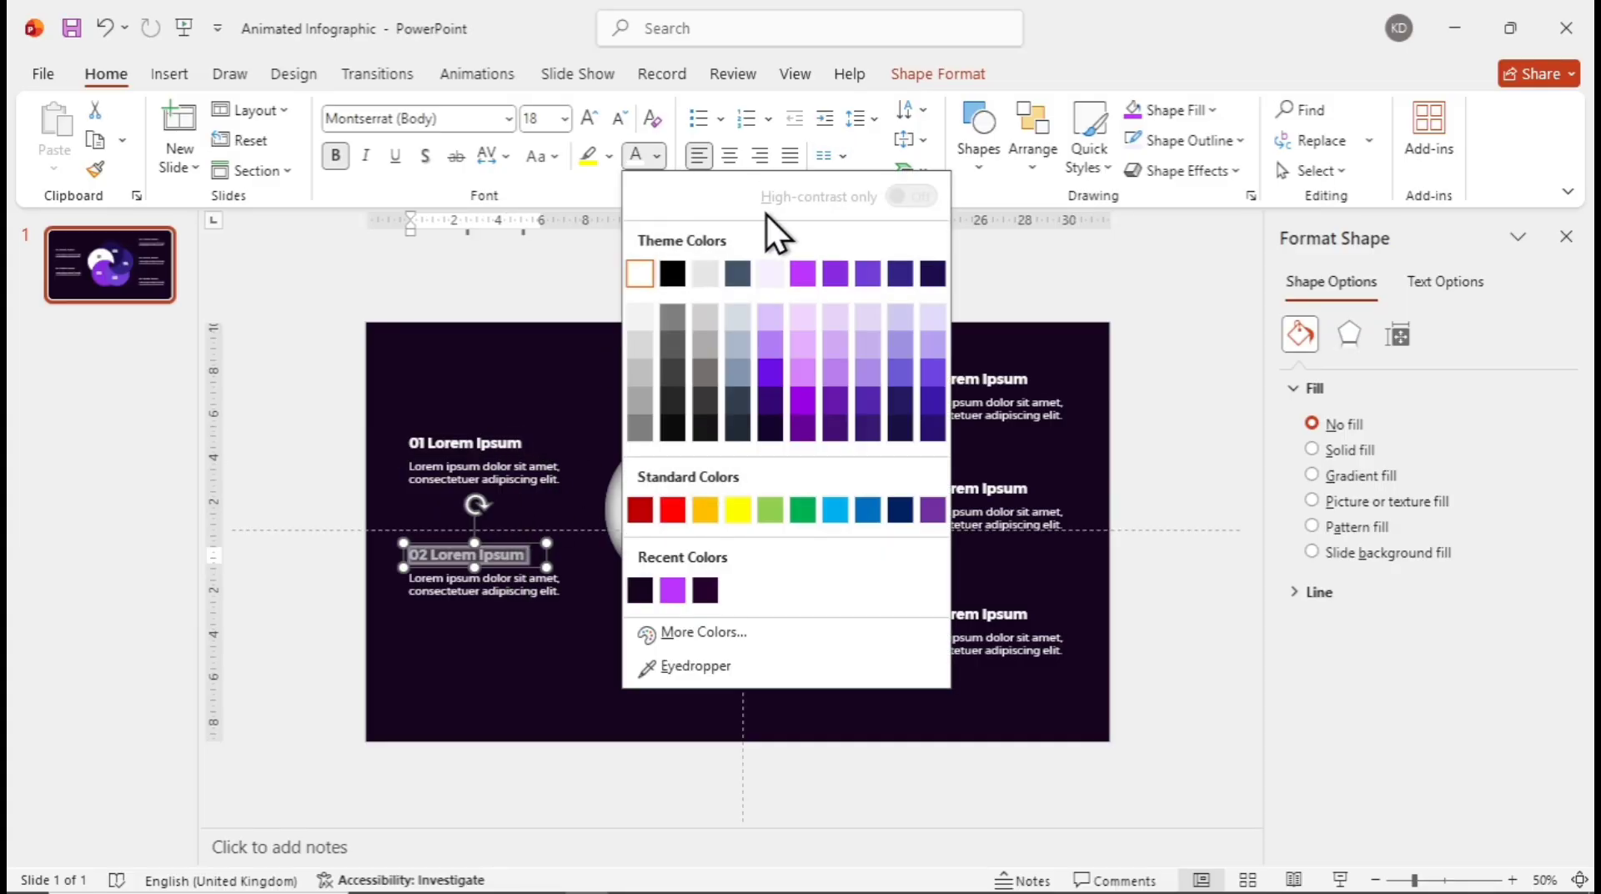
{"action": "left_click", "coordinate": [831, 272]}
- Colour the 03 title purple, 04 dark indigo and 05 light purple
{"action": "triple_click", "coordinate": [937, 615]}
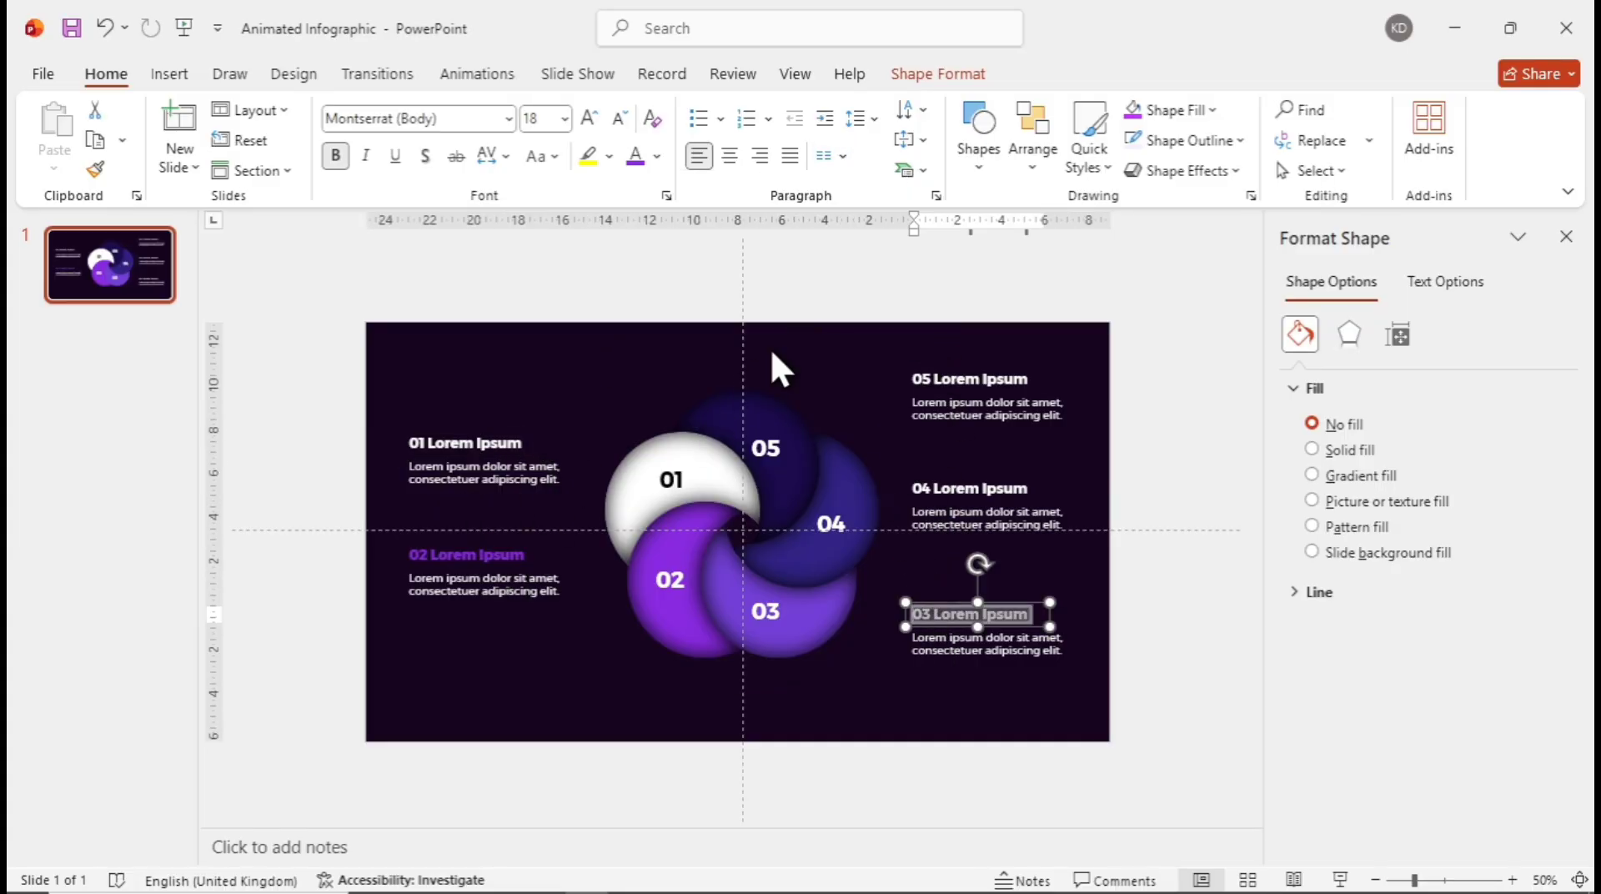
{"action": "left_click", "coordinate": [655, 157]}
{"action": "left_click", "coordinate": [831, 272]}
{"action": "triple_click", "coordinate": [994, 489]}
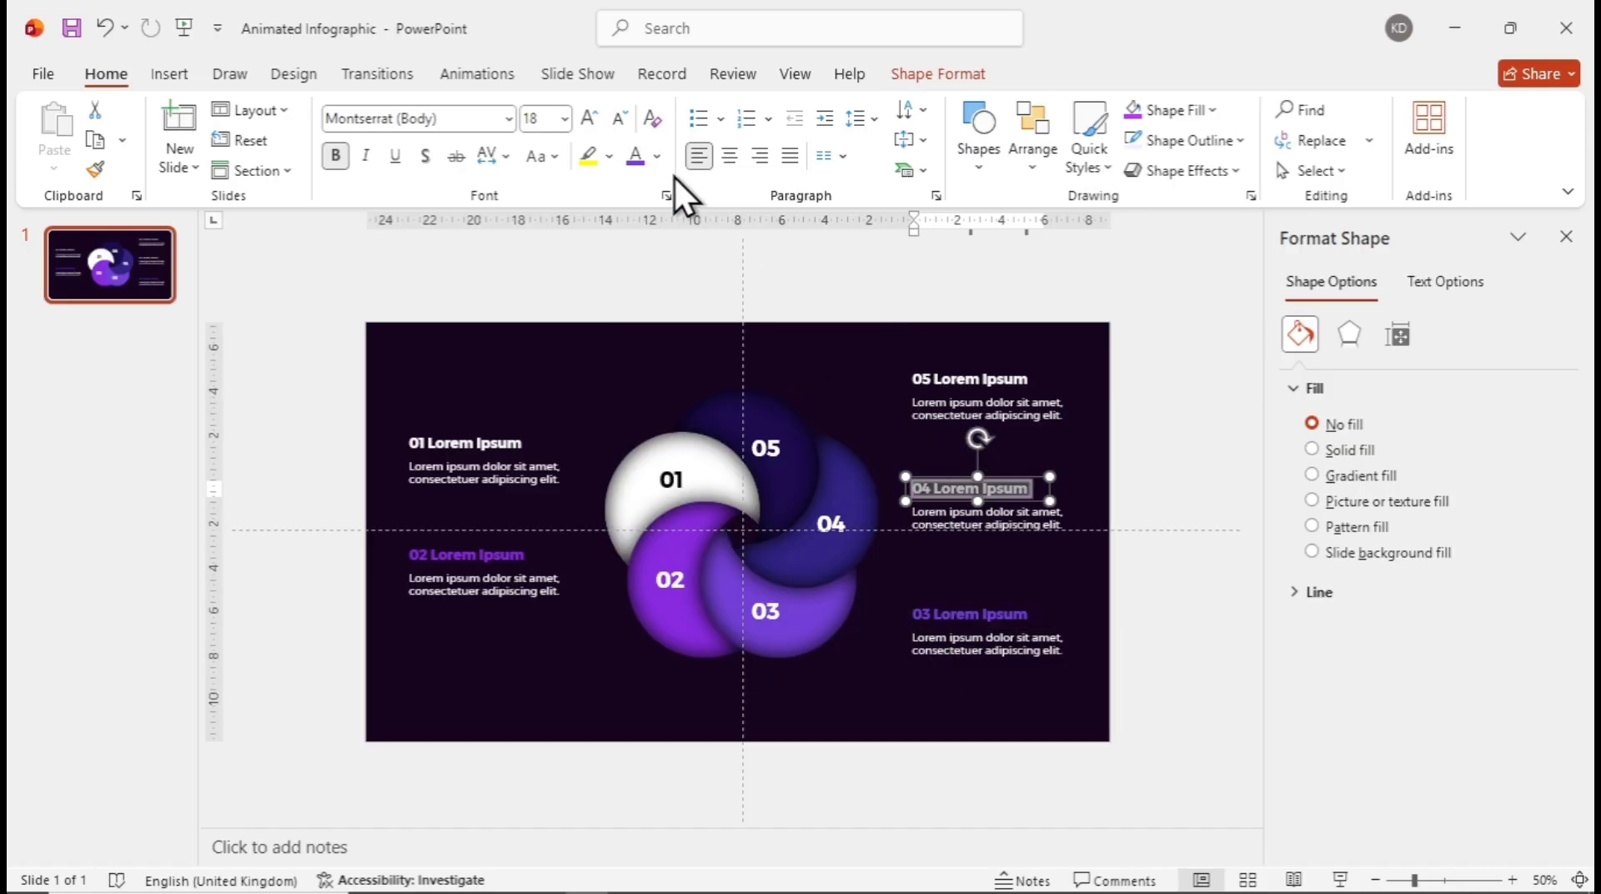
{"action": "left_click", "coordinate": [657, 157]}
{"action": "left_click", "coordinate": [894, 272]}
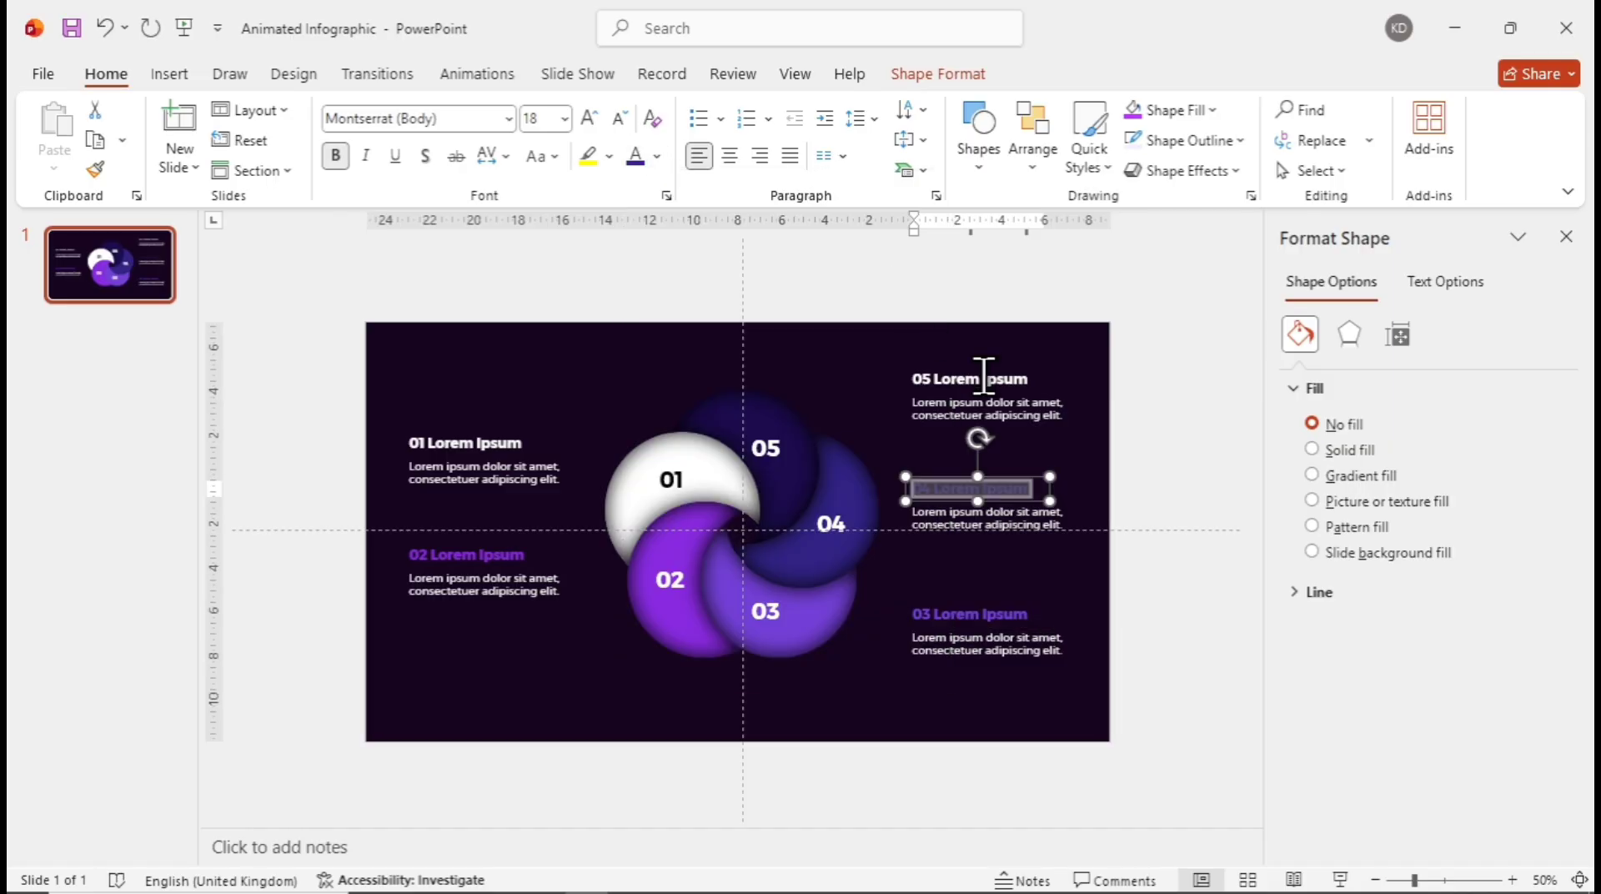
{"action": "triple_click", "coordinate": [984, 378]}
{"action": "left_click", "coordinate": [658, 157]}
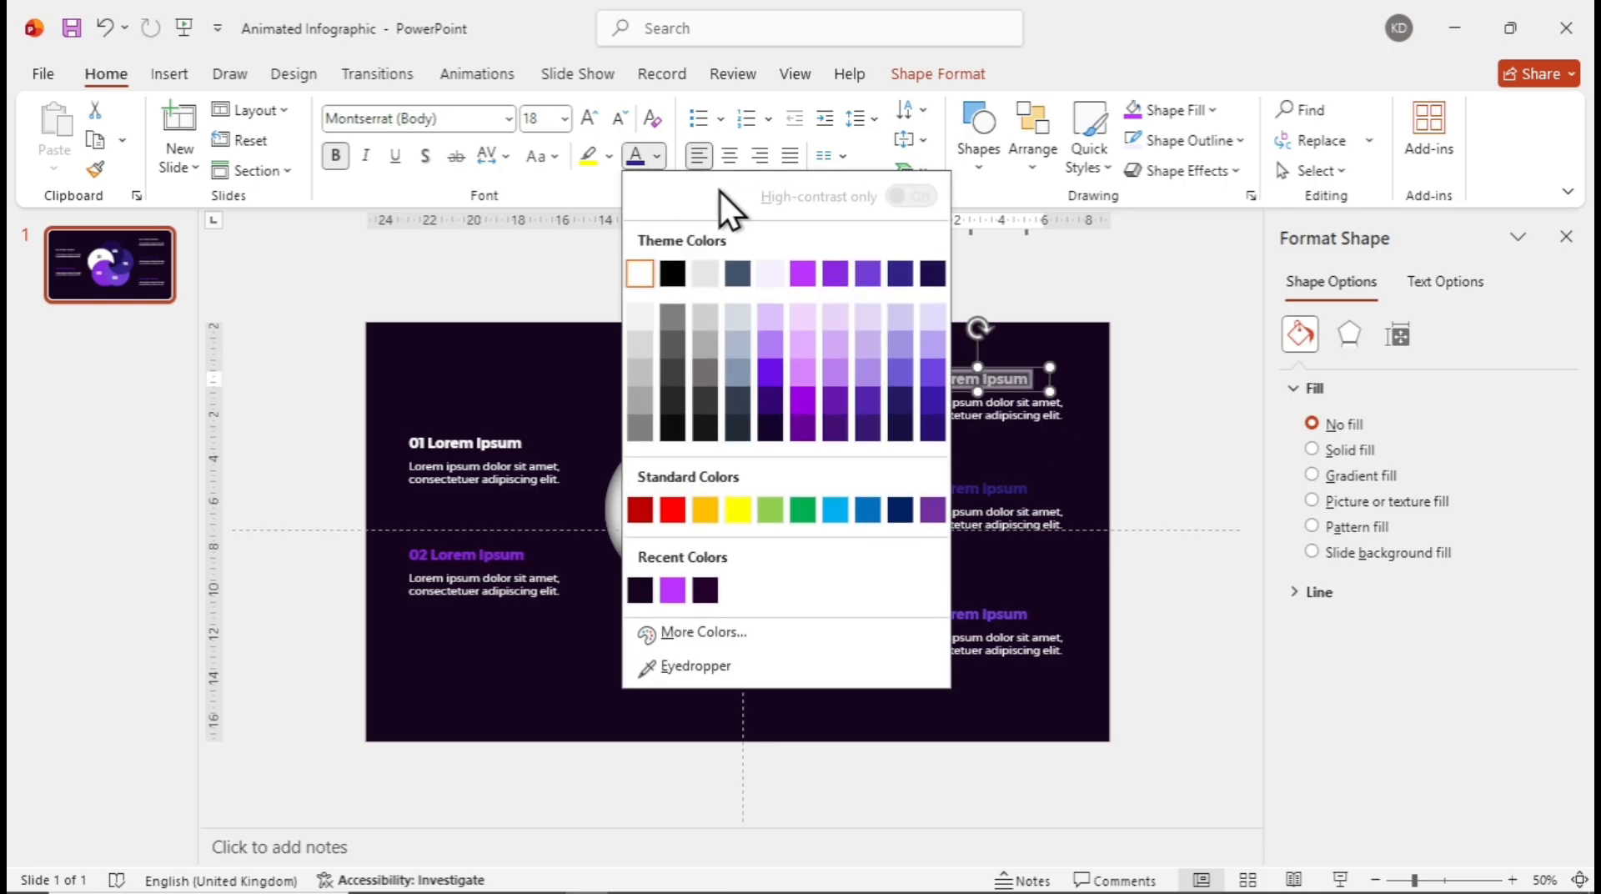
{"action": "left_click", "coordinate": [923, 374]}
{"action": "left_click", "coordinate": [1057, 451]}
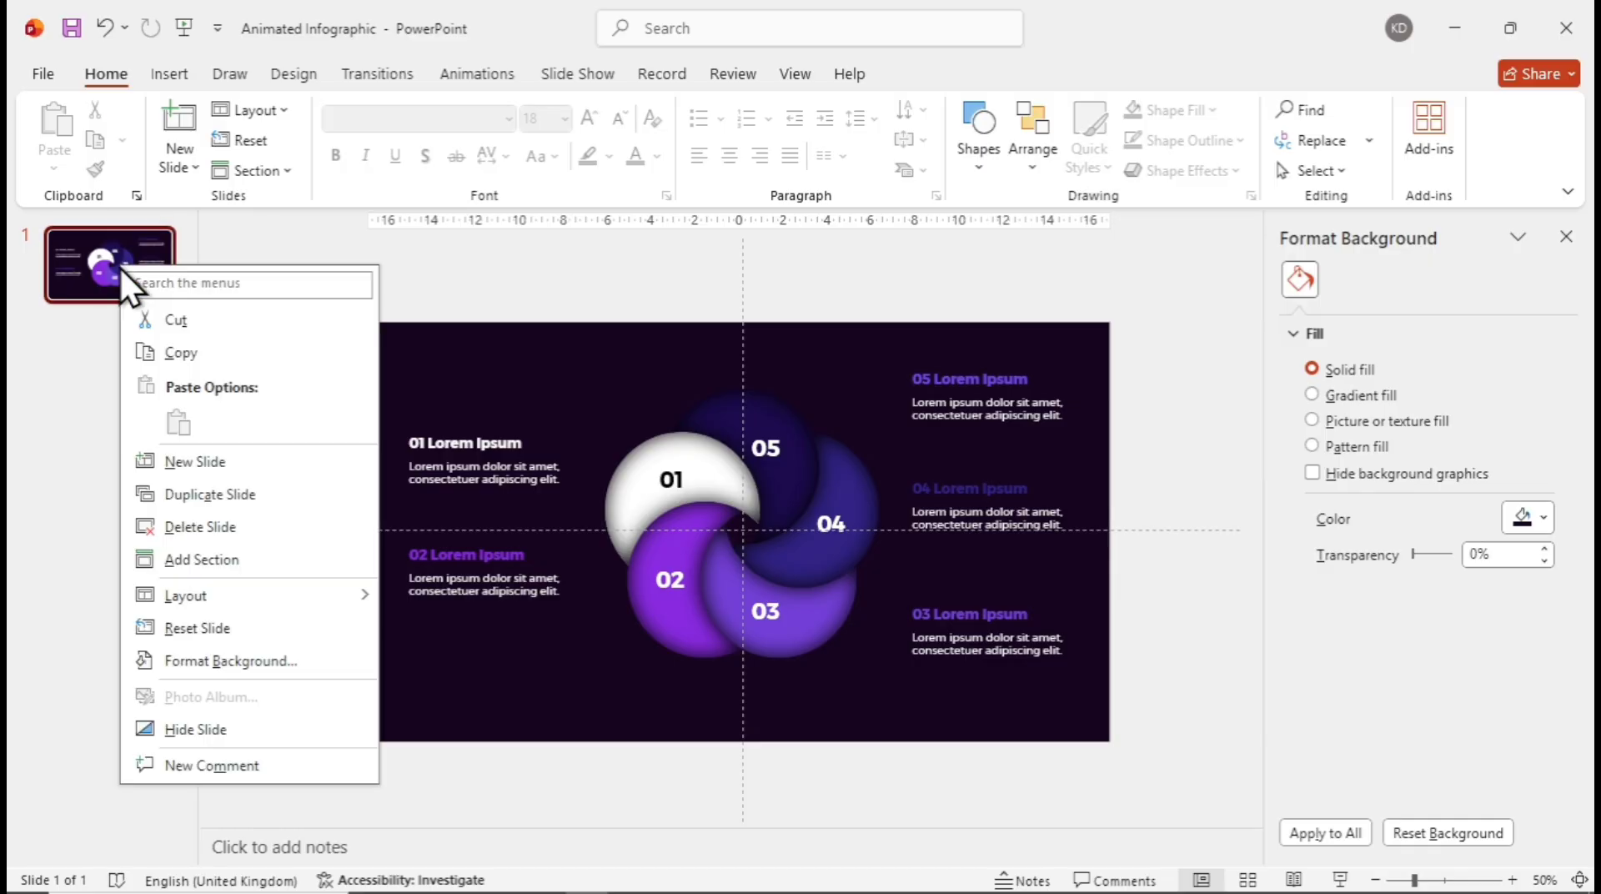
- Duplicate the slide, then rotate slide one's petal cluster roughly 90 degrees
{"action": "left_click", "coordinate": [208, 491]}
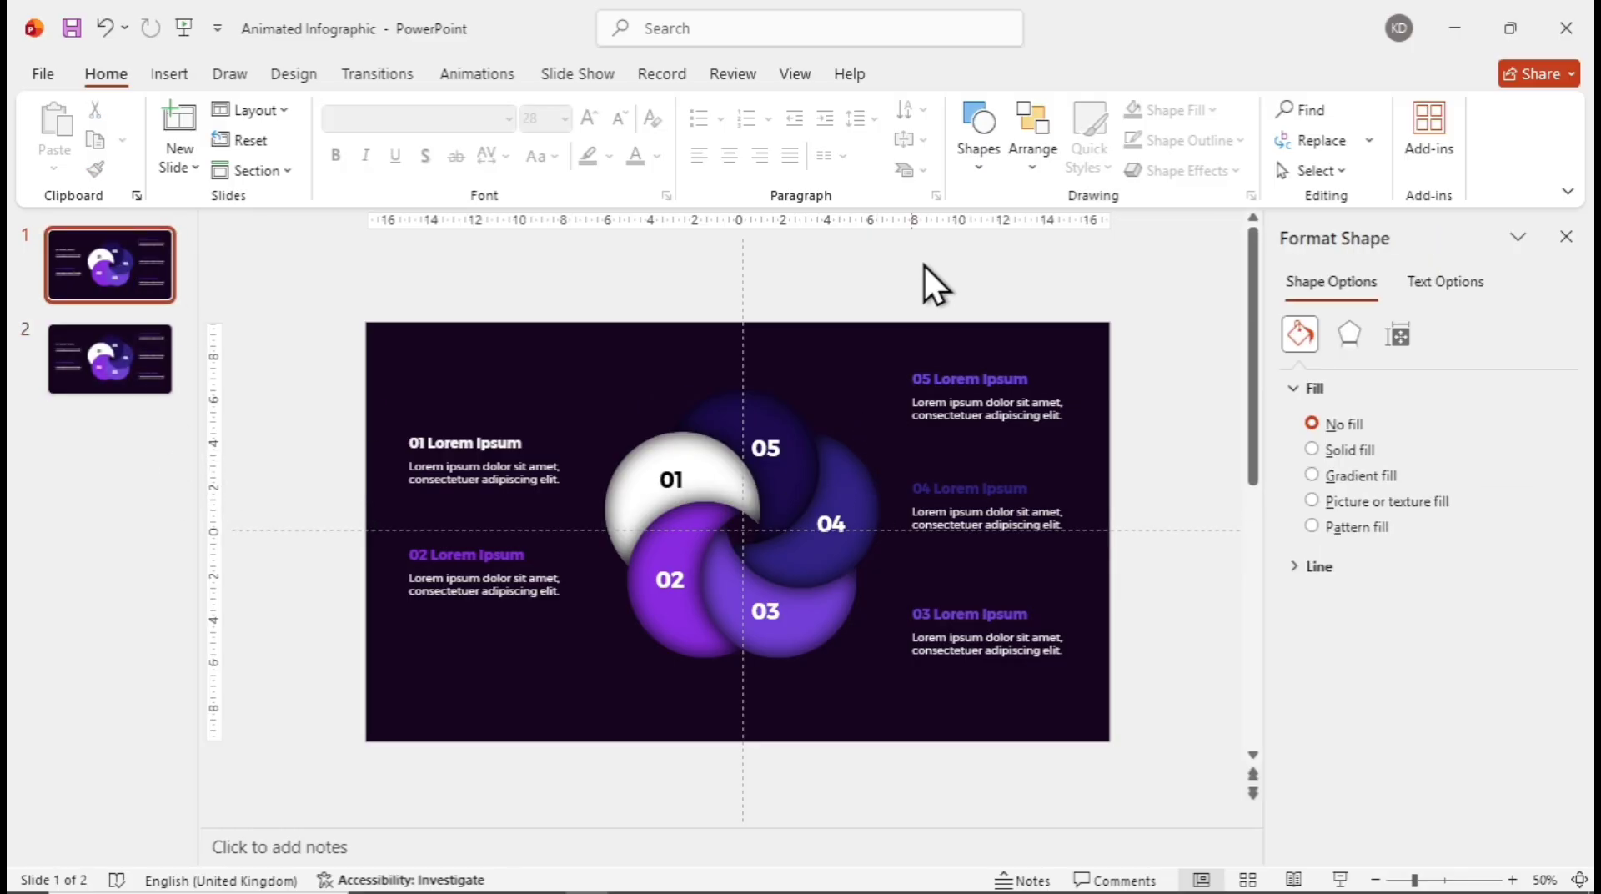
{"action": "left_click_drag", "start_coordinate": [922, 259], "coordinate": [544, 792]}
{"action": "left_click_drag", "start_coordinate": [728, 346], "coordinate": [601, 487]}
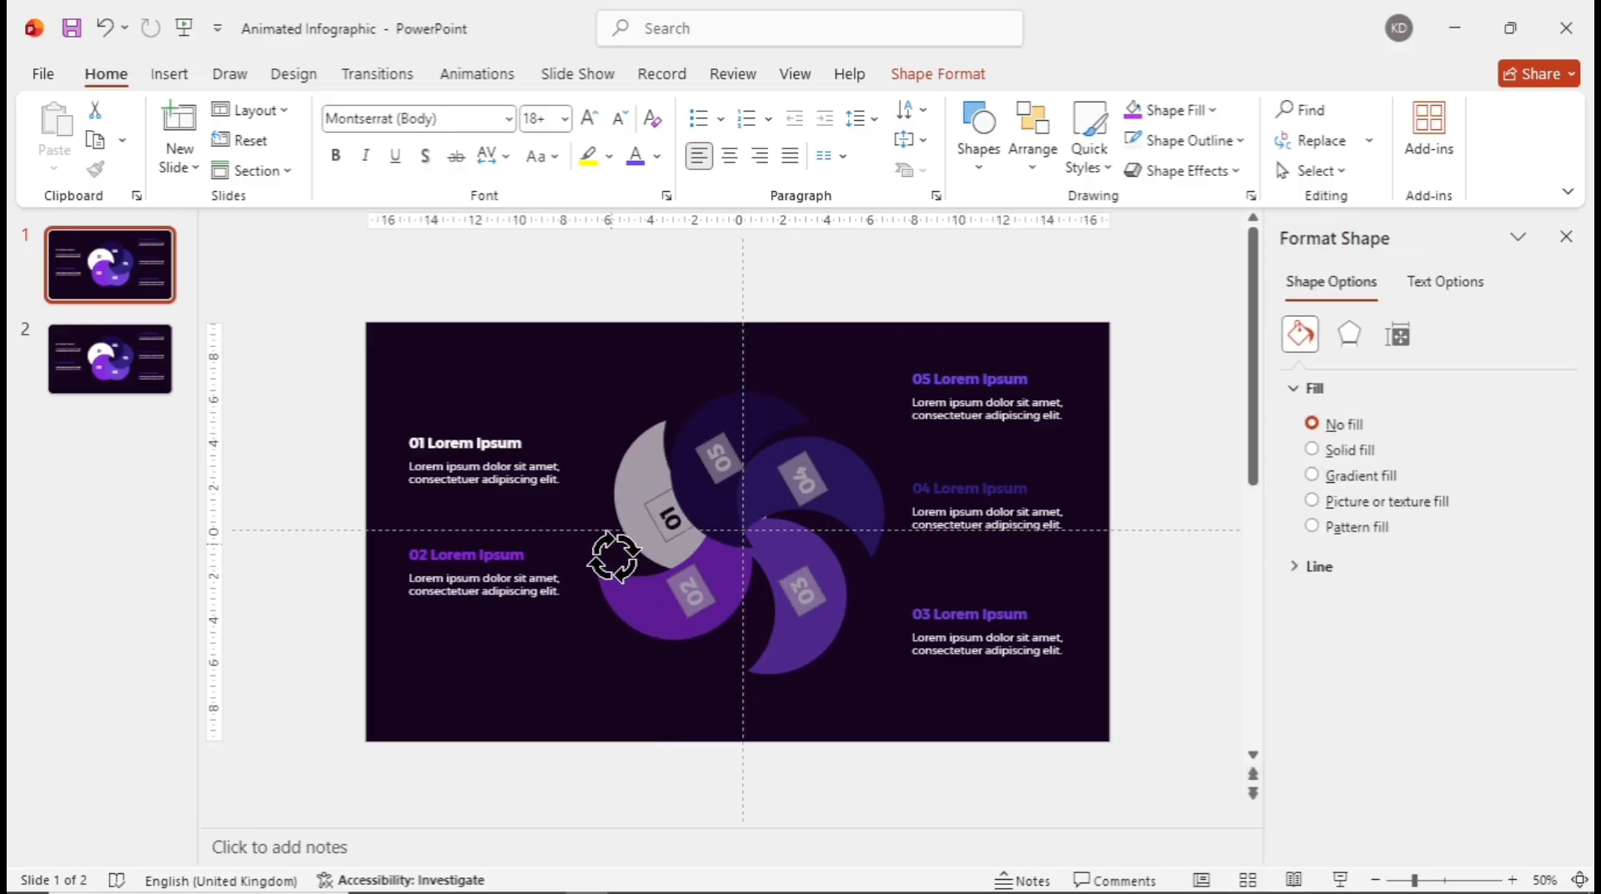
{"action": "left_click_drag", "start_coordinate": [600, 503], "coordinate": [615, 568]}
{"action": "left_click", "coordinate": [581, 721]}
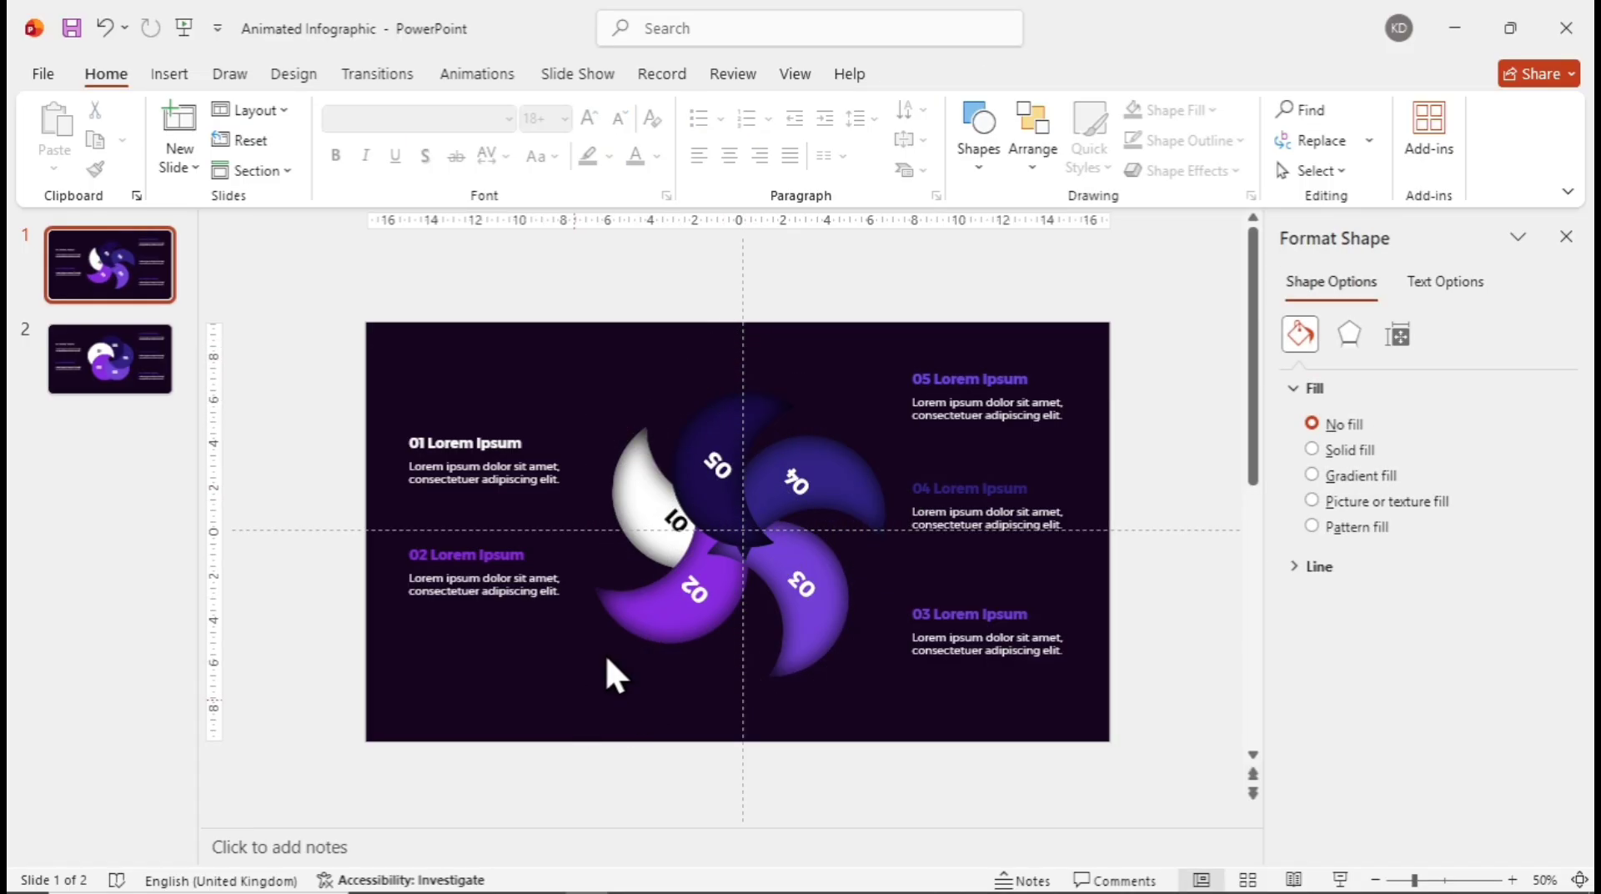
- Drag petals offstage: 01 upper left, 02 lower left, 03 lower right, 04 upper right, 05 above
{"action": "scroll", "coordinate": [659, 515], "scroll_direction": "down", "scroll_amount": 2, "text": "ctrl"}
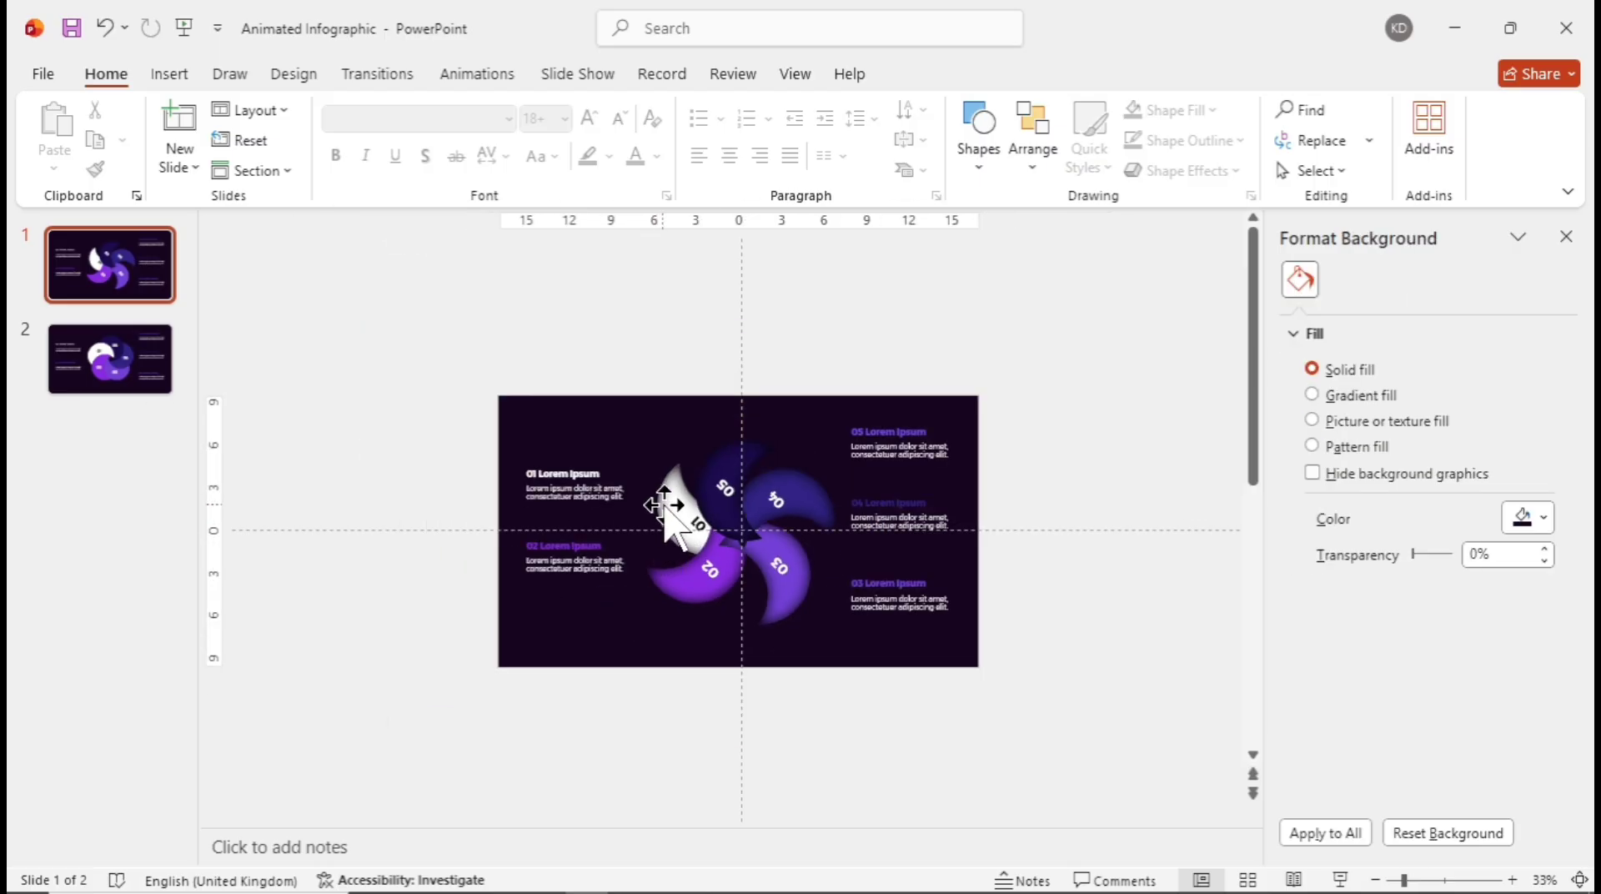
{"action": "left_click_drag", "start_coordinate": [669, 501], "coordinate": [404, 320]}
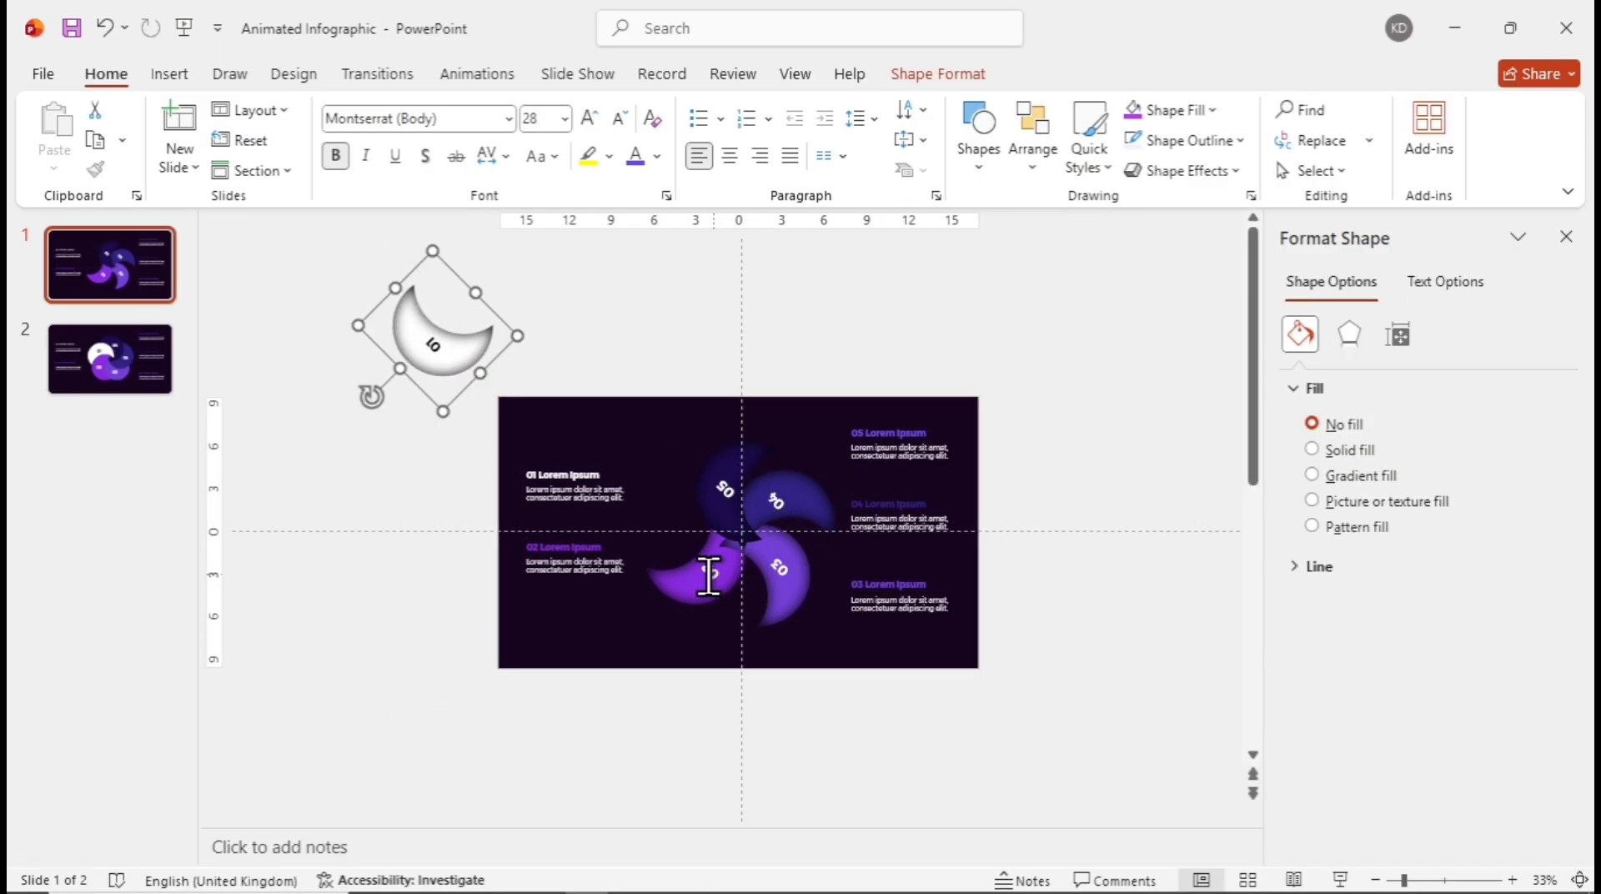
{"action": "mouse_move", "coordinate": [704, 588]}
{"action": "left_mouse_down"}
{"action": "mouse_move", "coordinate": [407, 710]}
{"action": "mouse_move", "coordinate": [444, 733]}
{"action": "left_mouse_up"}
{"action": "mouse_move", "coordinate": [789, 593]}
{"action": "left_mouse_down"}
{"action": "mouse_move", "coordinate": [1022, 762]}
{"action": "mouse_move", "coordinate": [1035, 735]}
{"action": "left_mouse_up"}
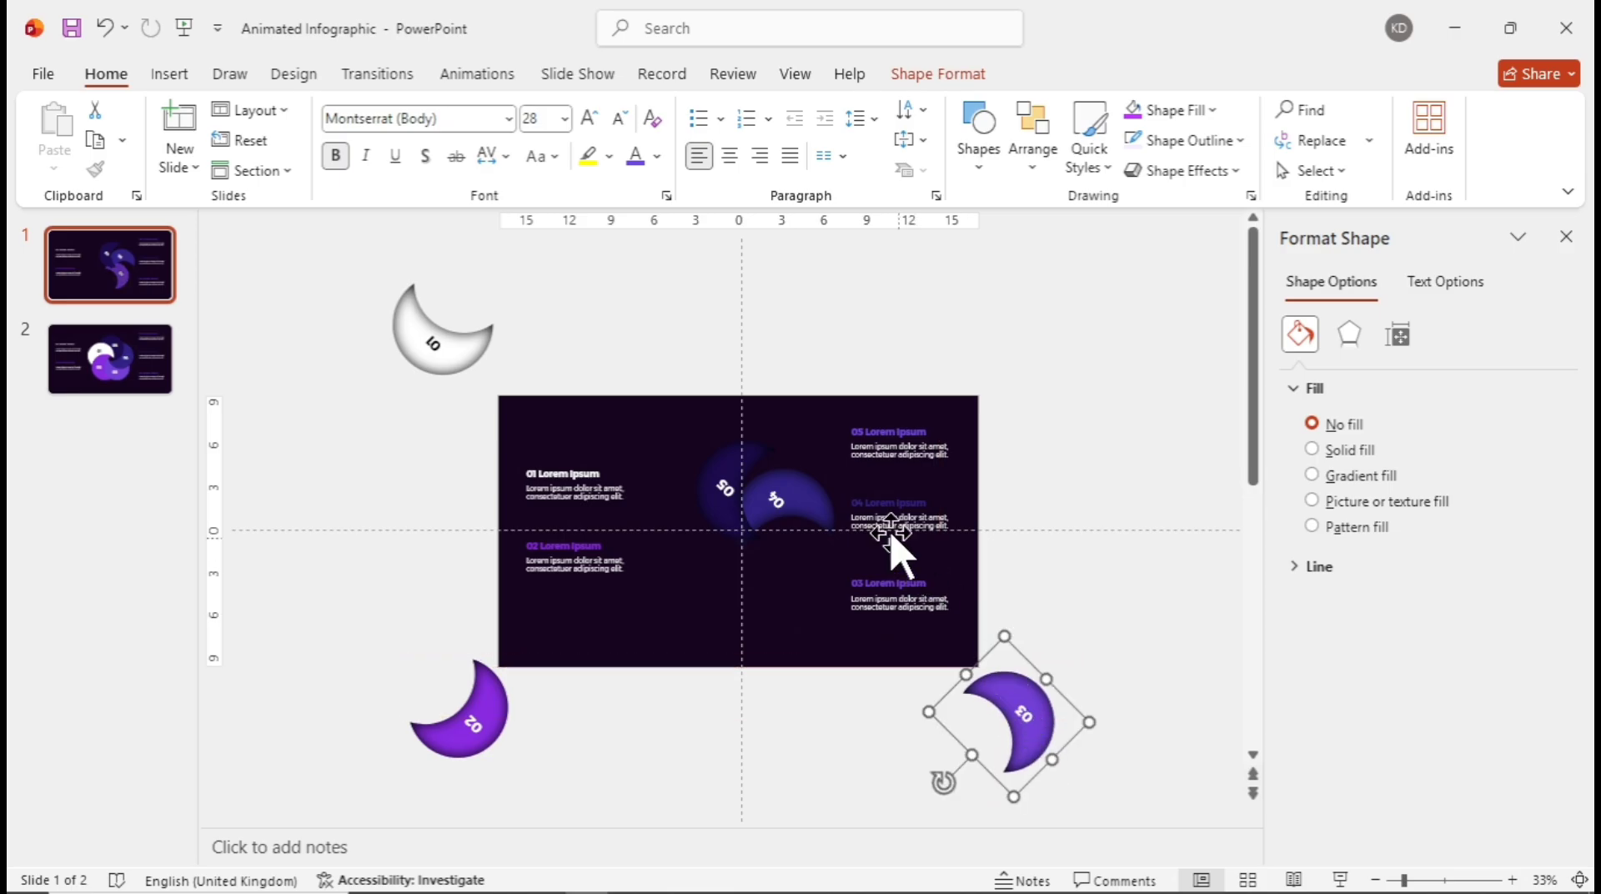
{"action": "left_click_drag", "start_coordinate": [826, 509], "coordinate": [1019, 359]}
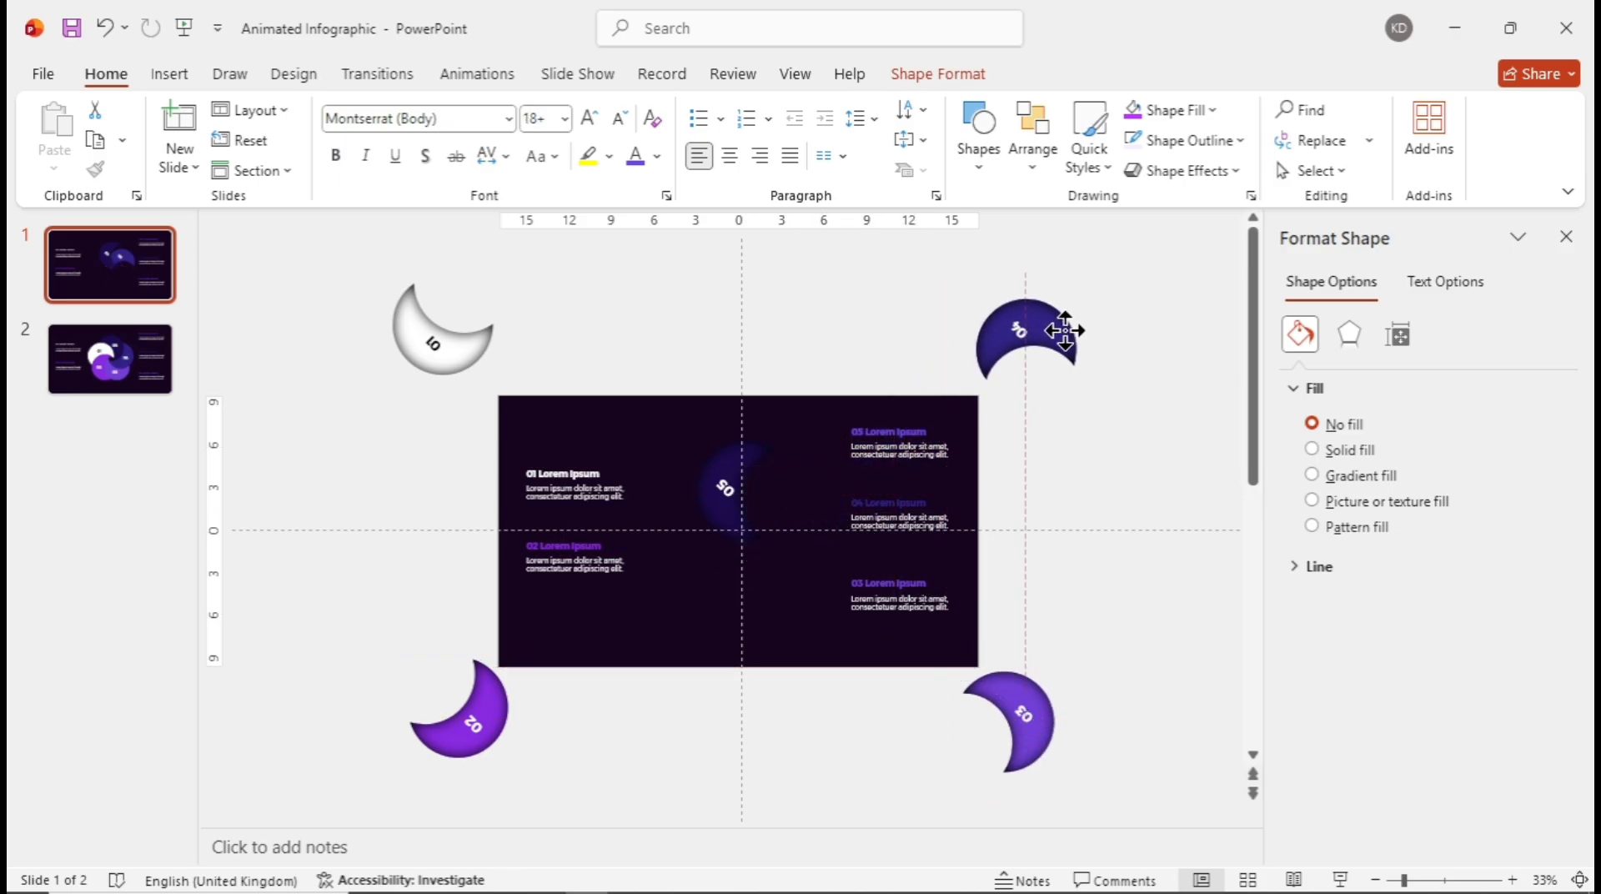
{"action": "mouse_move", "coordinate": [755, 447]}
{"action": "left_mouse_down"}
{"action": "mouse_move", "coordinate": [774, 258]}
{"action": "mouse_move", "coordinate": [741, 259]}
{"action": "left_mouse_up"}
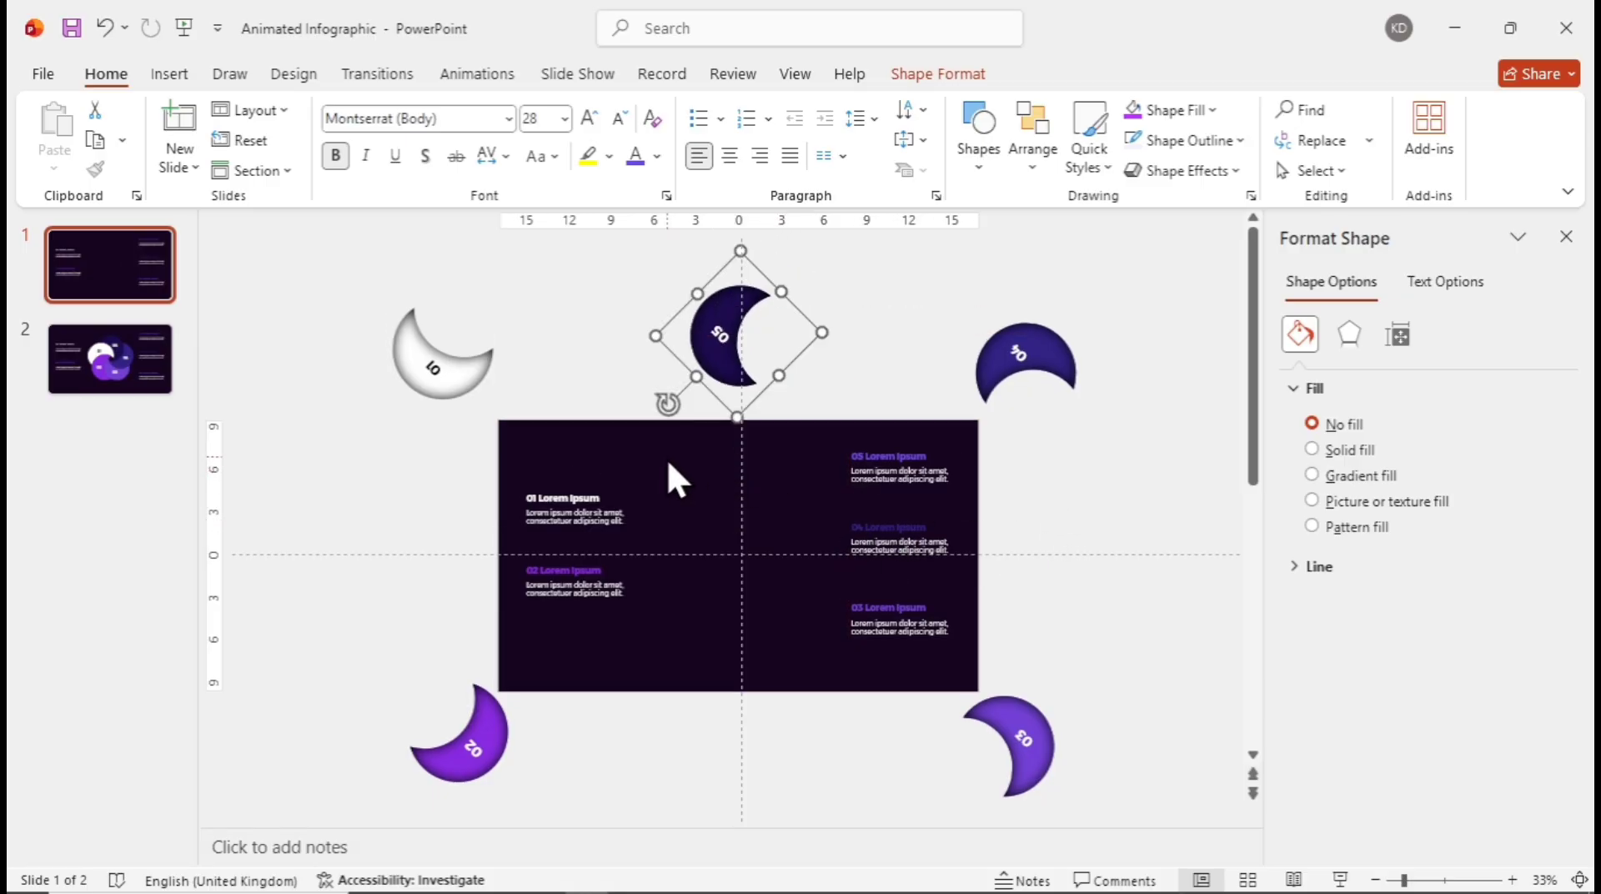
- Move the 01 and 02 text blocks off the slide's left edge, staggering 02 further out
{"action": "left_click_drag", "start_coordinate": [711, 439], "coordinate": [469, 619]}
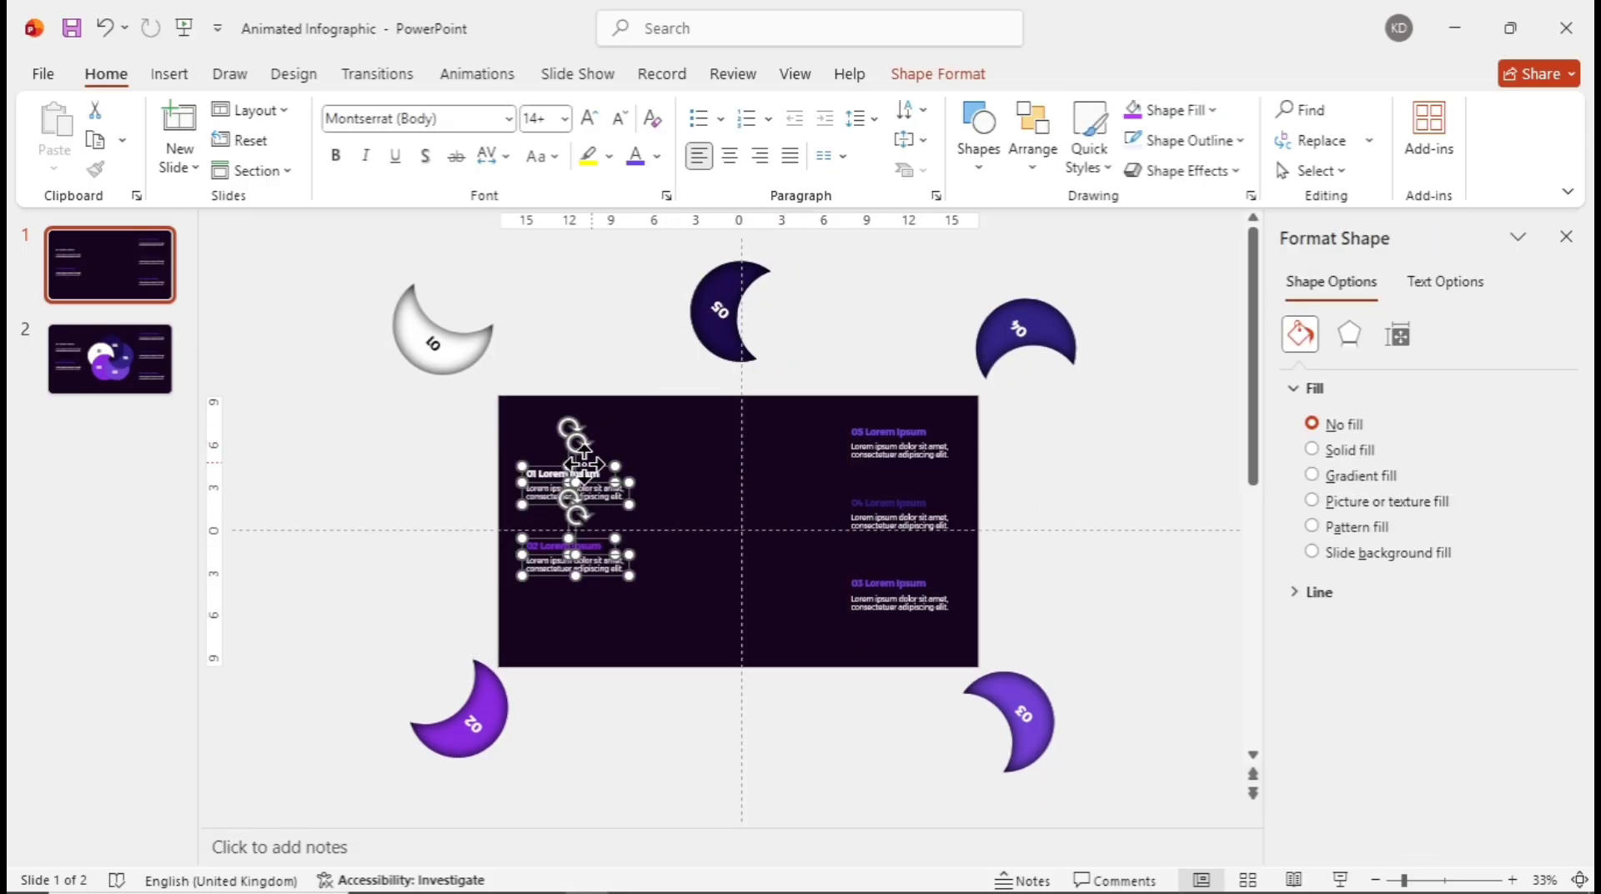
{"action": "left_click_drag", "start_coordinate": [584, 462], "coordinate": [423, 466]}
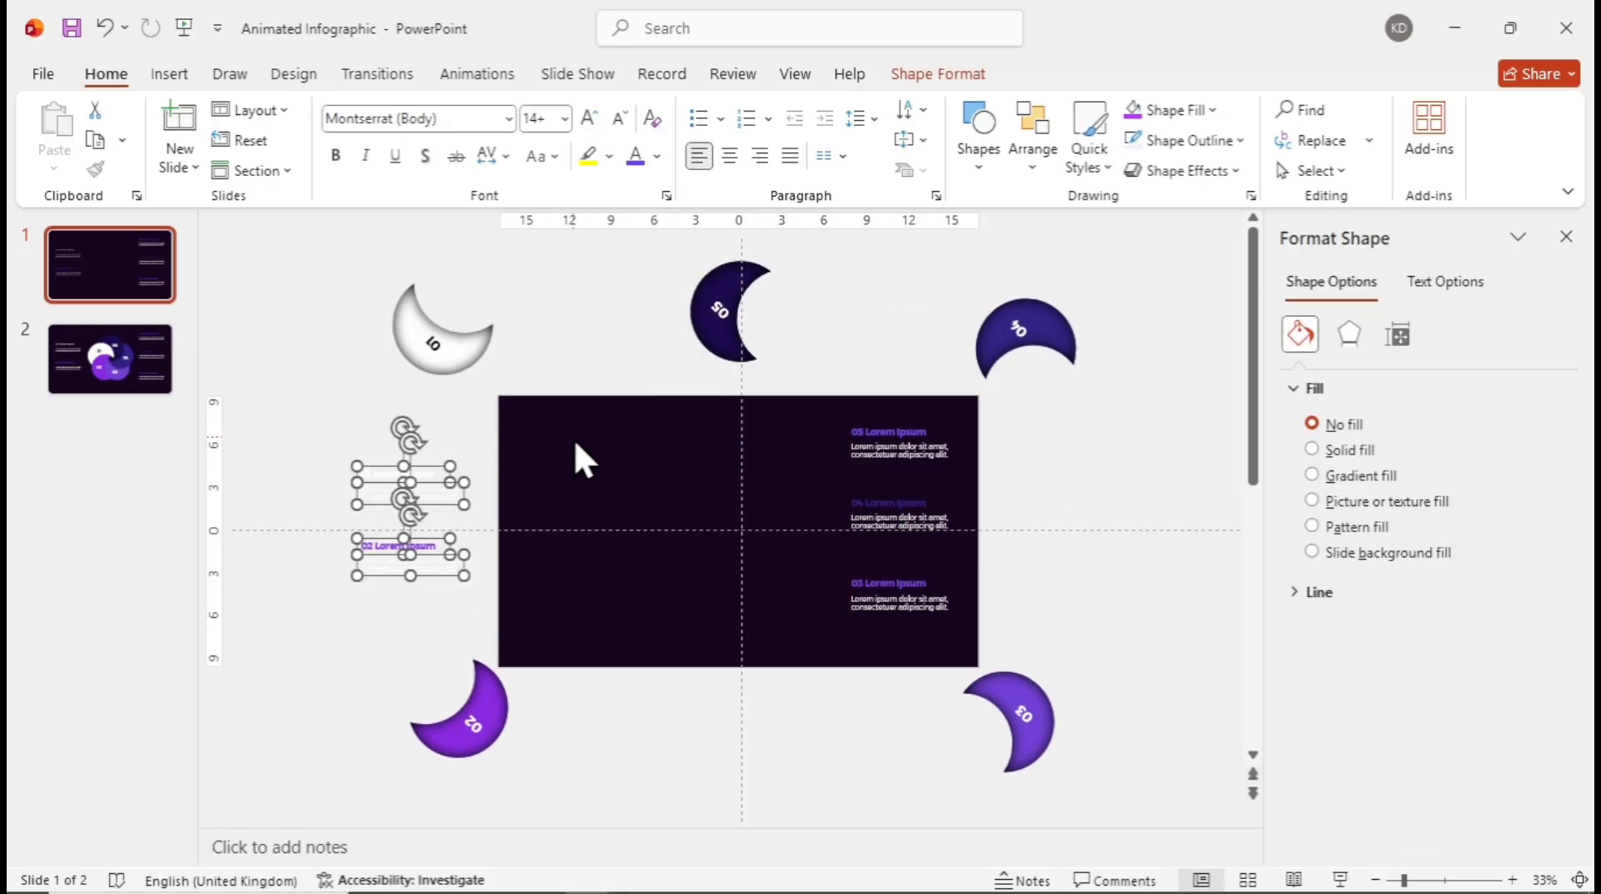
{"action": "left_click", "coordinate": [488, 545]}
{"action": "left_click_drag", "start_coordinate": [492, 519], "coordinate": [233, 616]}
{"action": "left_click_drag", "start_coordinate": [423, 550], "coordinate": [380, 550]}
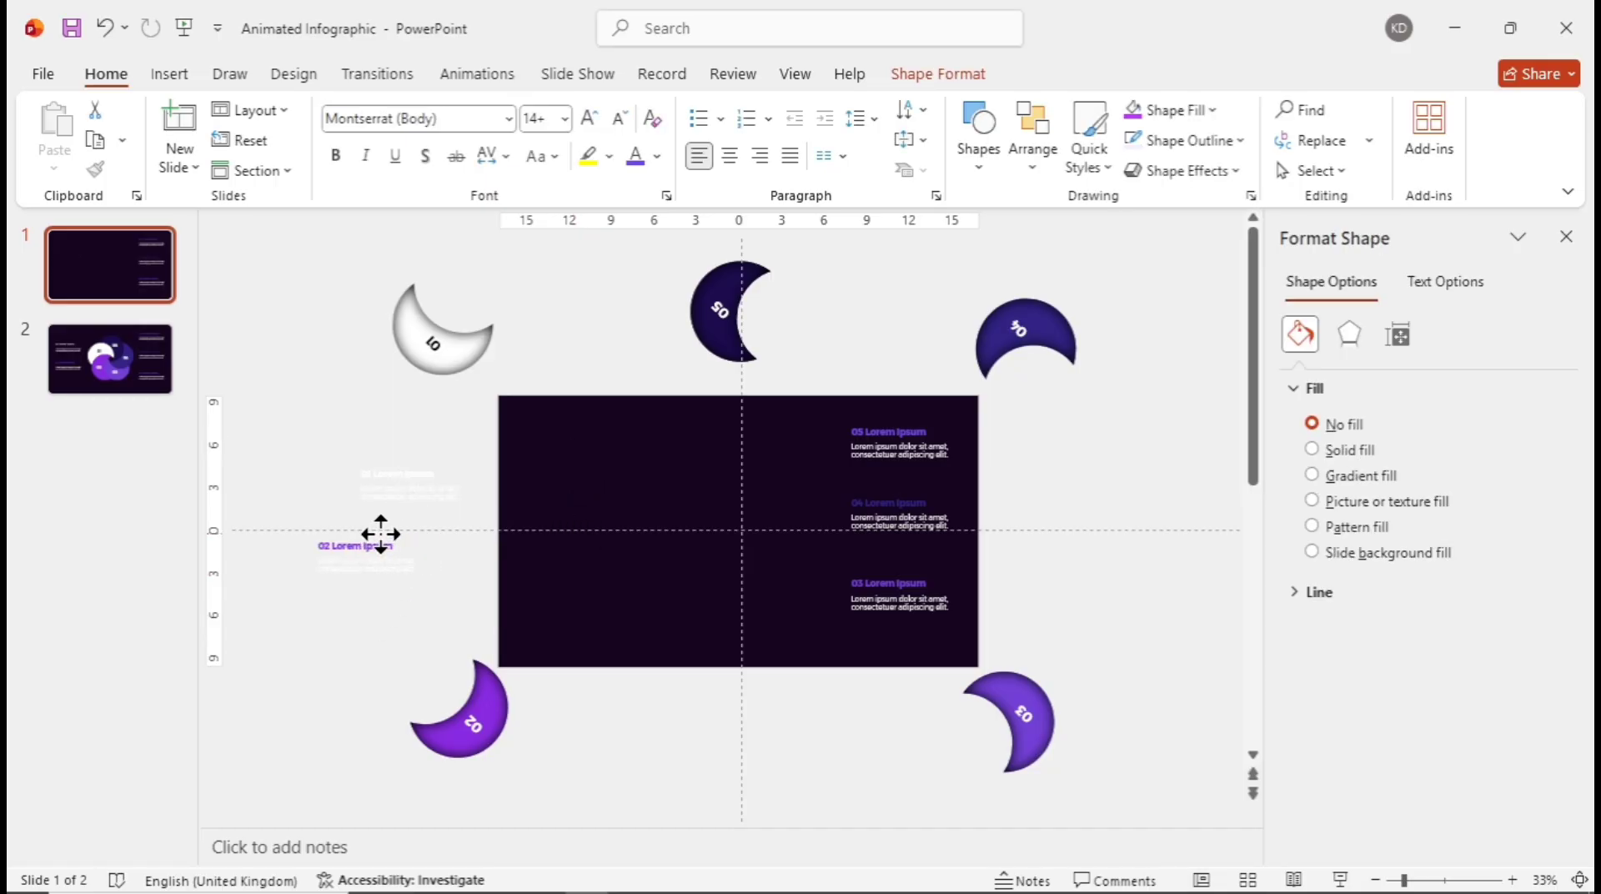
{"action": "left_click", "coordinate": [554, 528]}
- Move the 03, 04 and 05 text blocks off the right edge, staggered outward
{"action": "left_click_drag", "start_coordinate": [820, 401], "coordinate": [1039, 653]}
{"action": "left_click_drag", "start_coordinate": [921, 492], "coordinate": [1098, 493]}
{"action": "left_click_drag", "start_coordinate": [1216, 392], "coordinate": [934, 552]}
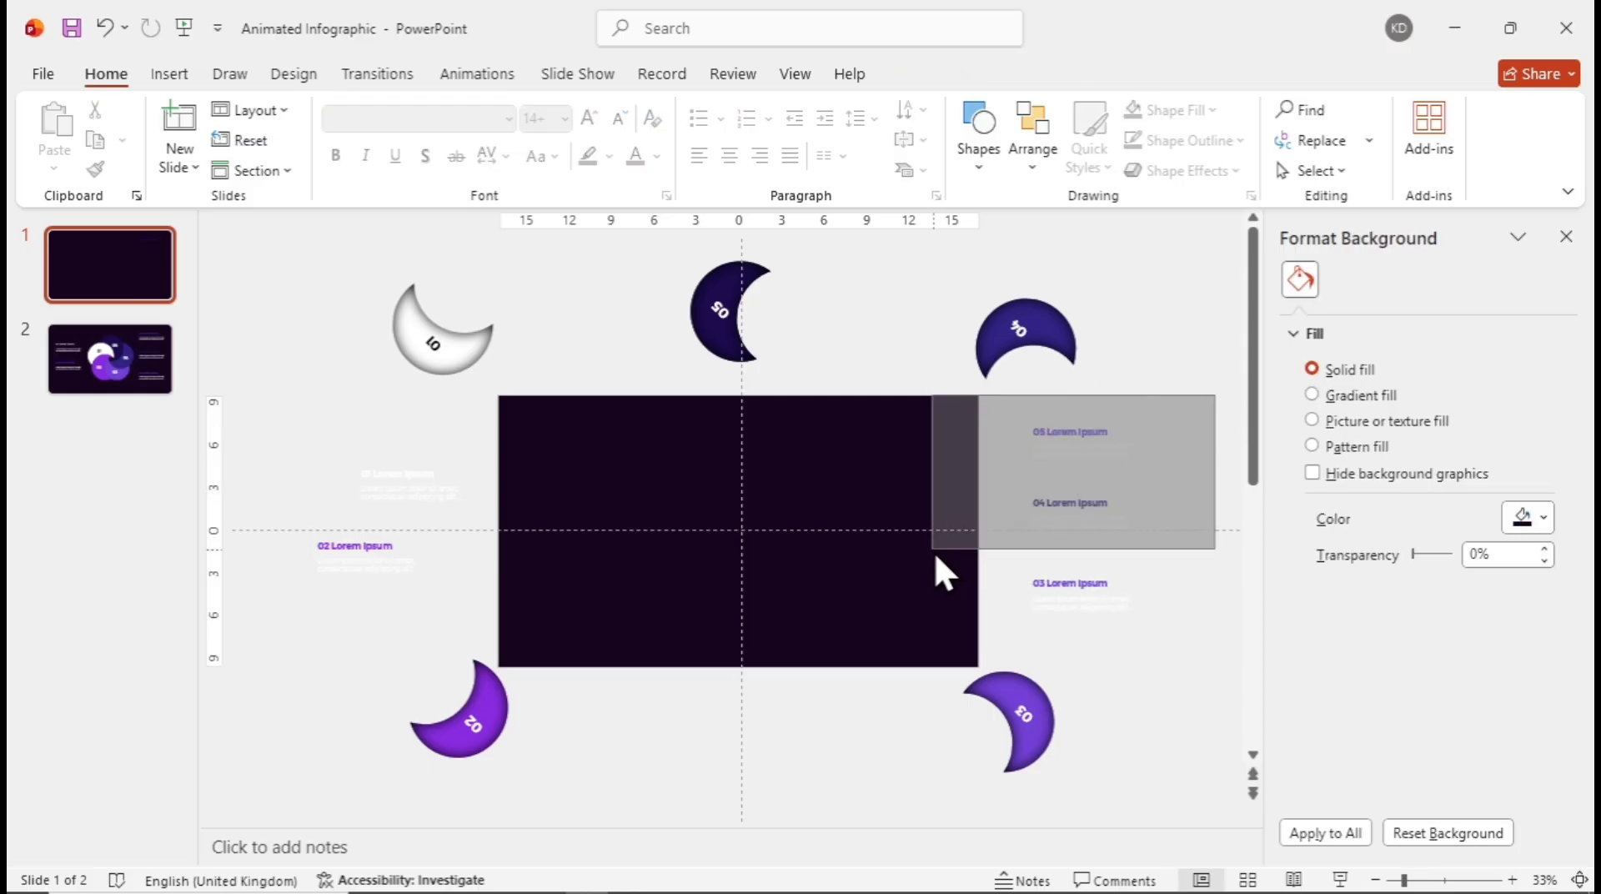
{"action": "left_click_drag", "start_coordinate": [1107, 424], "coordinate": [1152, 424]}
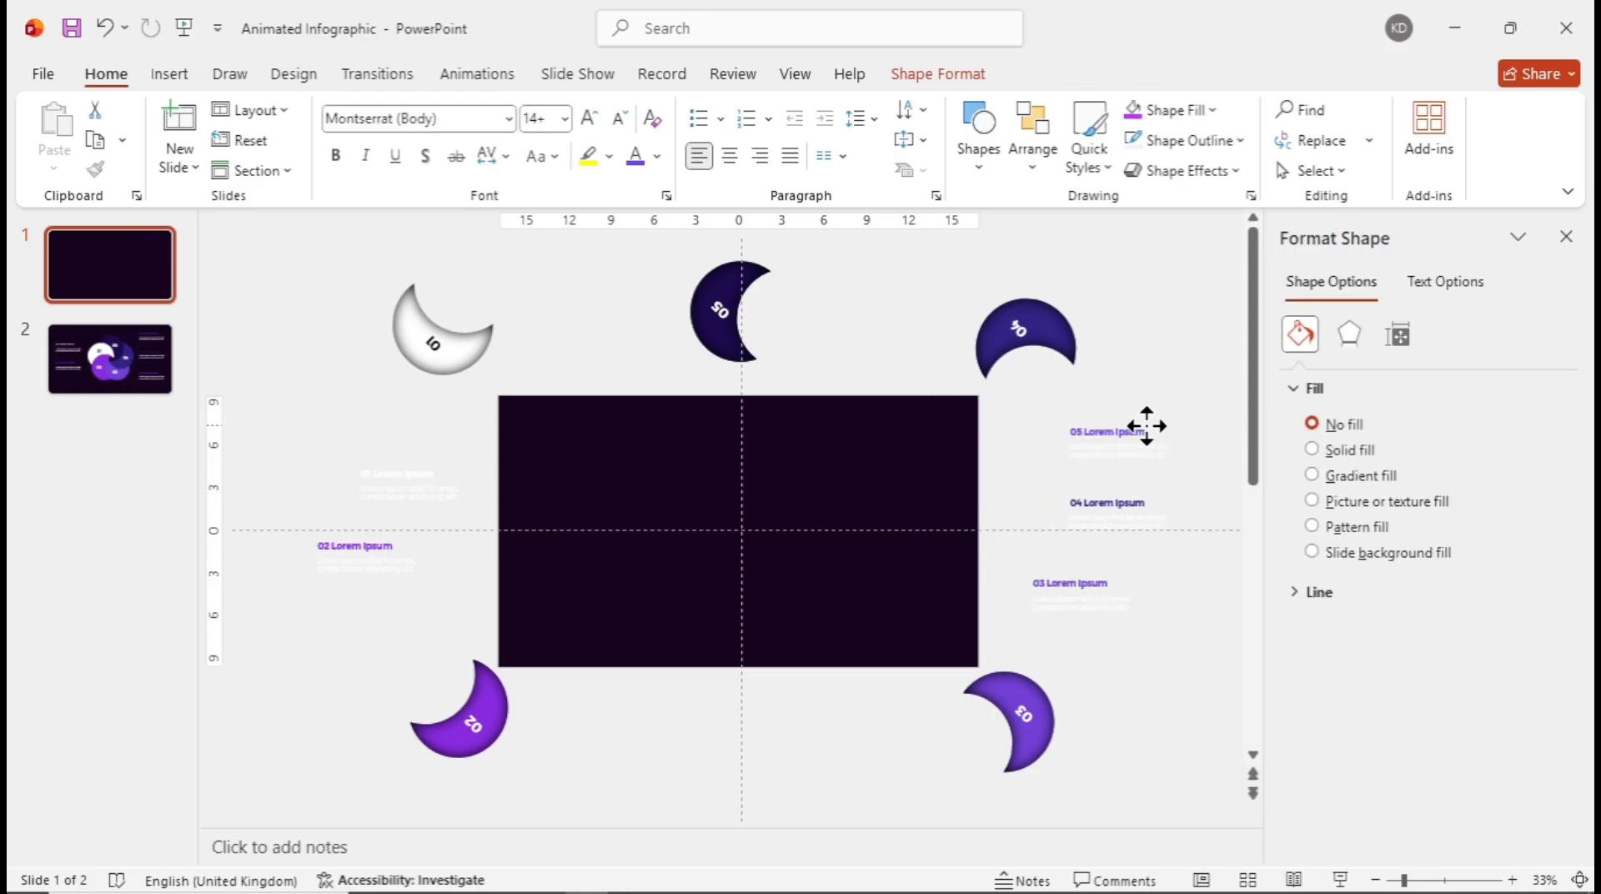
{"action": "left_click_drag", "start_coordinate": [1189, 362], "coordinate": [1052, 465]}
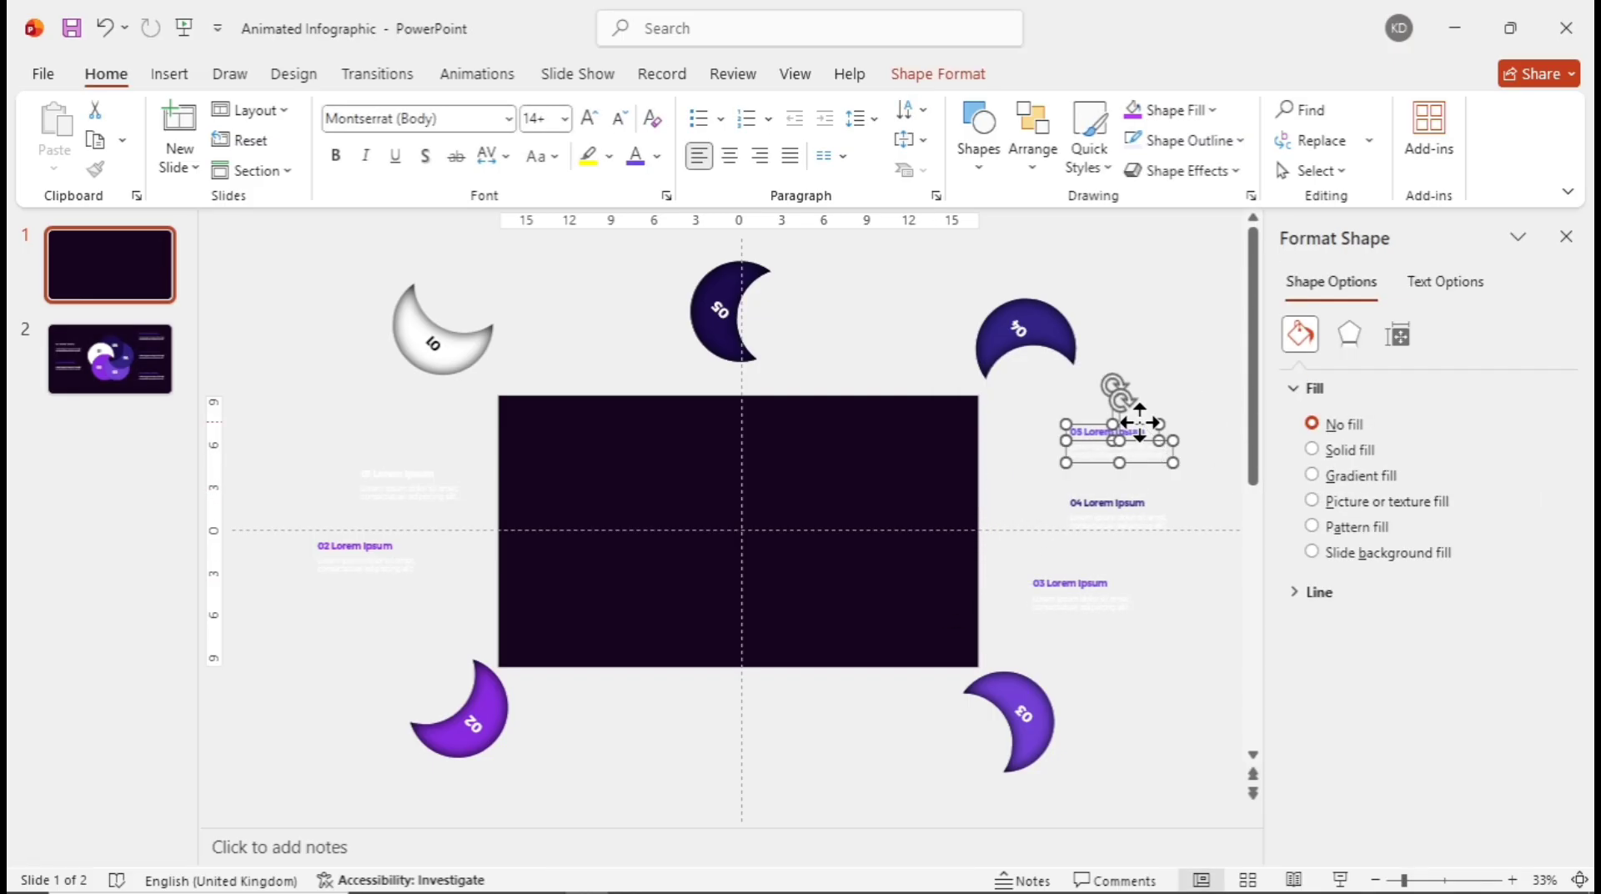
{"action": "left_click_drag", "start_coordinate": [1147, 424], "coordinate": [1173, 422]}
- Select slides 1 and 2 together and apply the Morph transition to them
{"action": "left_click", "coordinate": [1169, 328]}
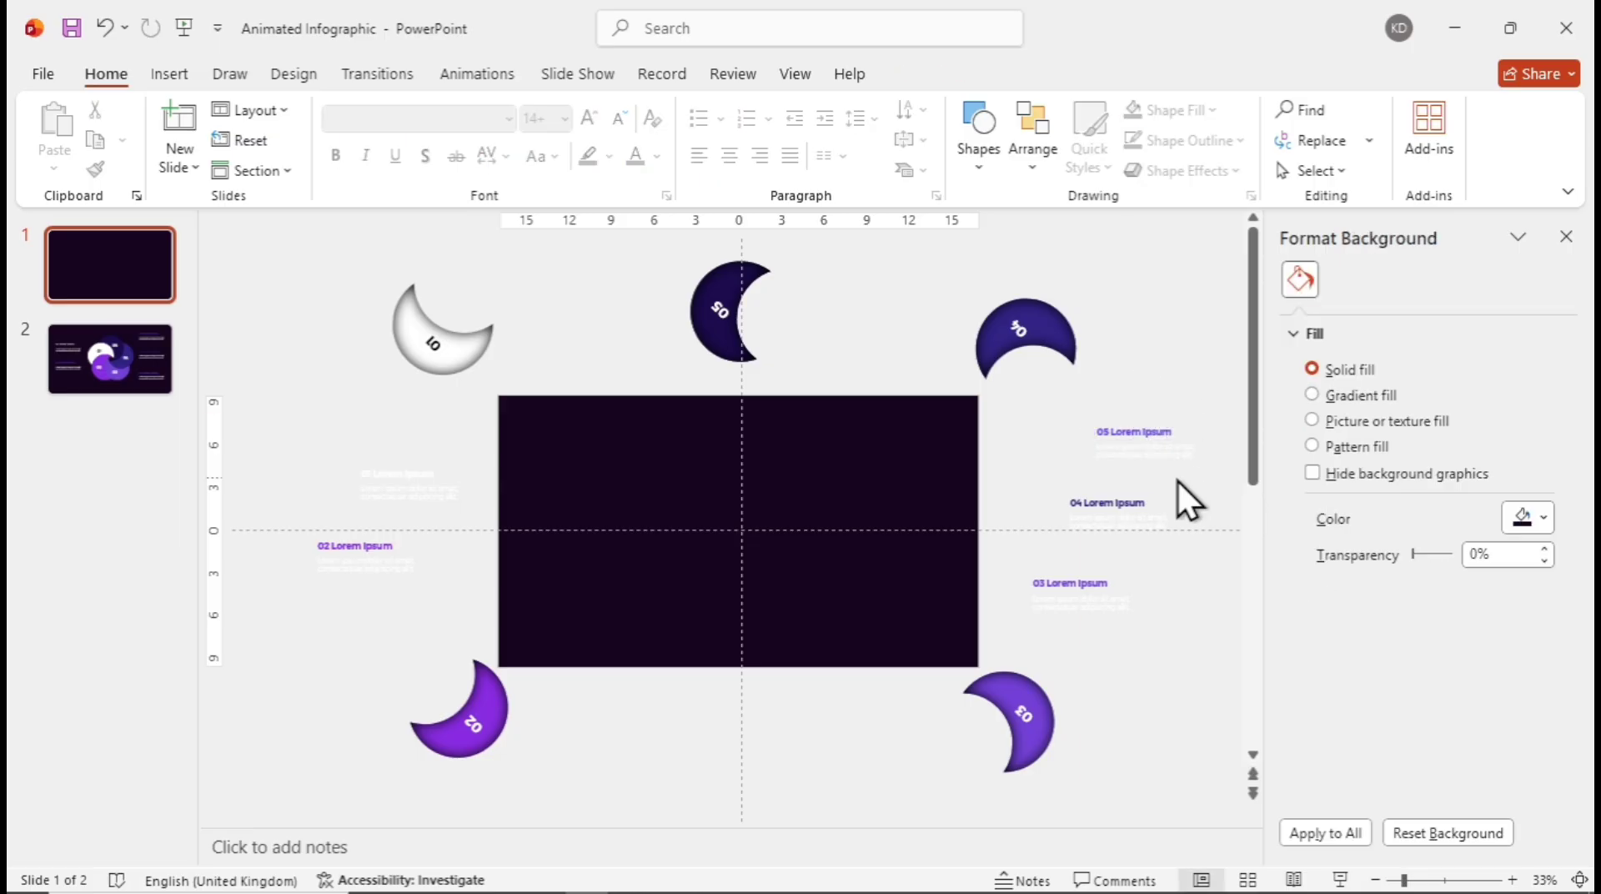
{"action": "left_click", "coordinate": [108, 452]}
{"action": "key", "text": "ctrl+a"}
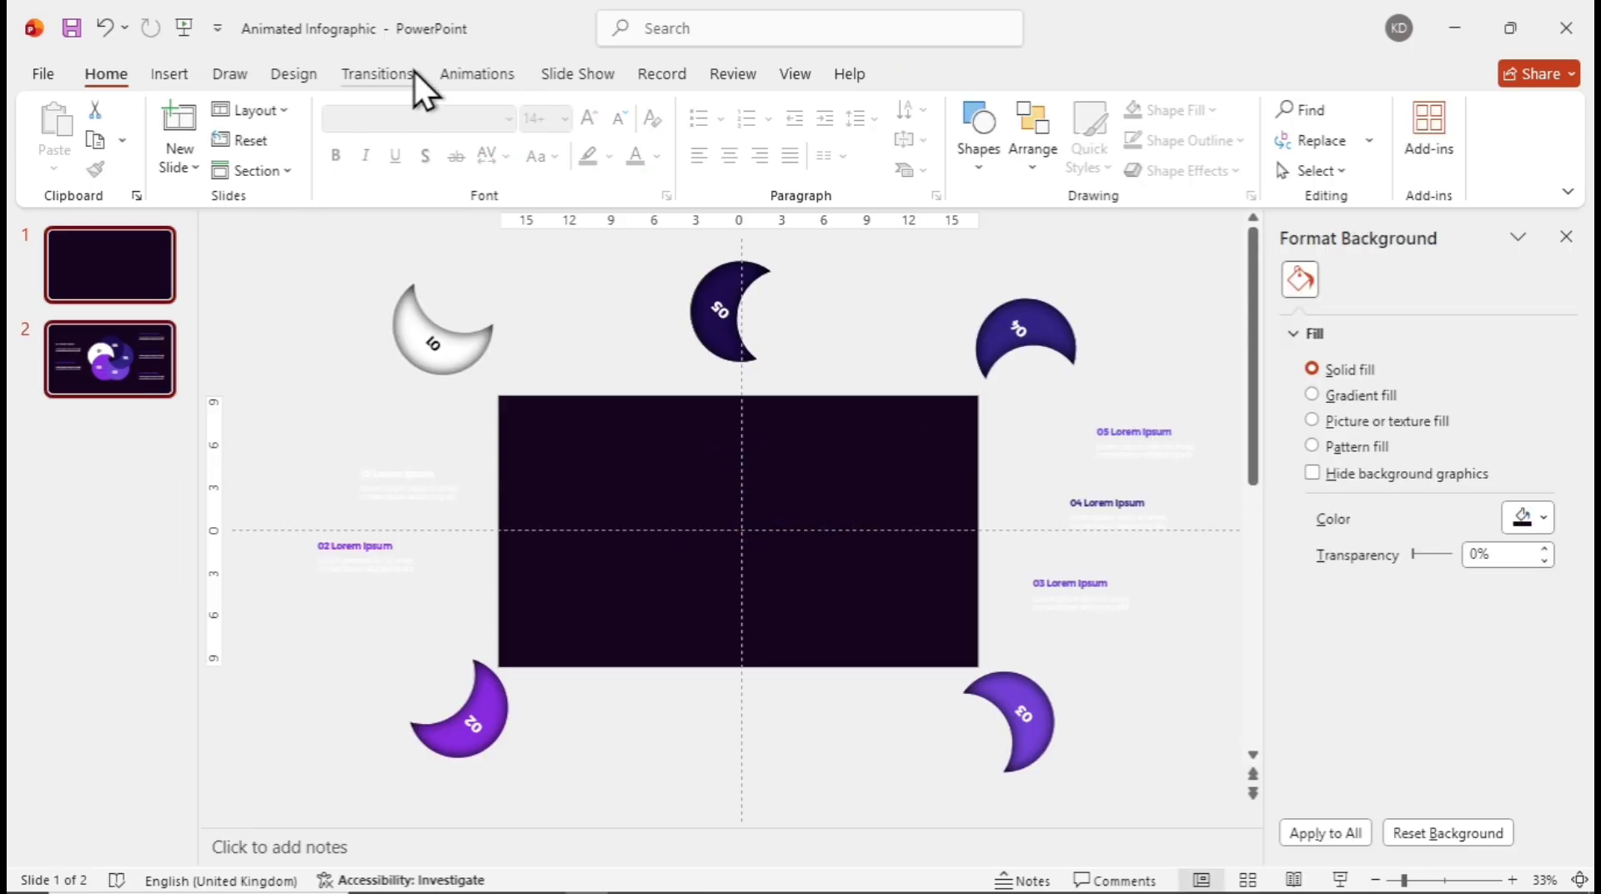
{"action": "left_click", "coordinate": [392, 72]}
{"action": "left_click", "coordinate": [255, 134]}
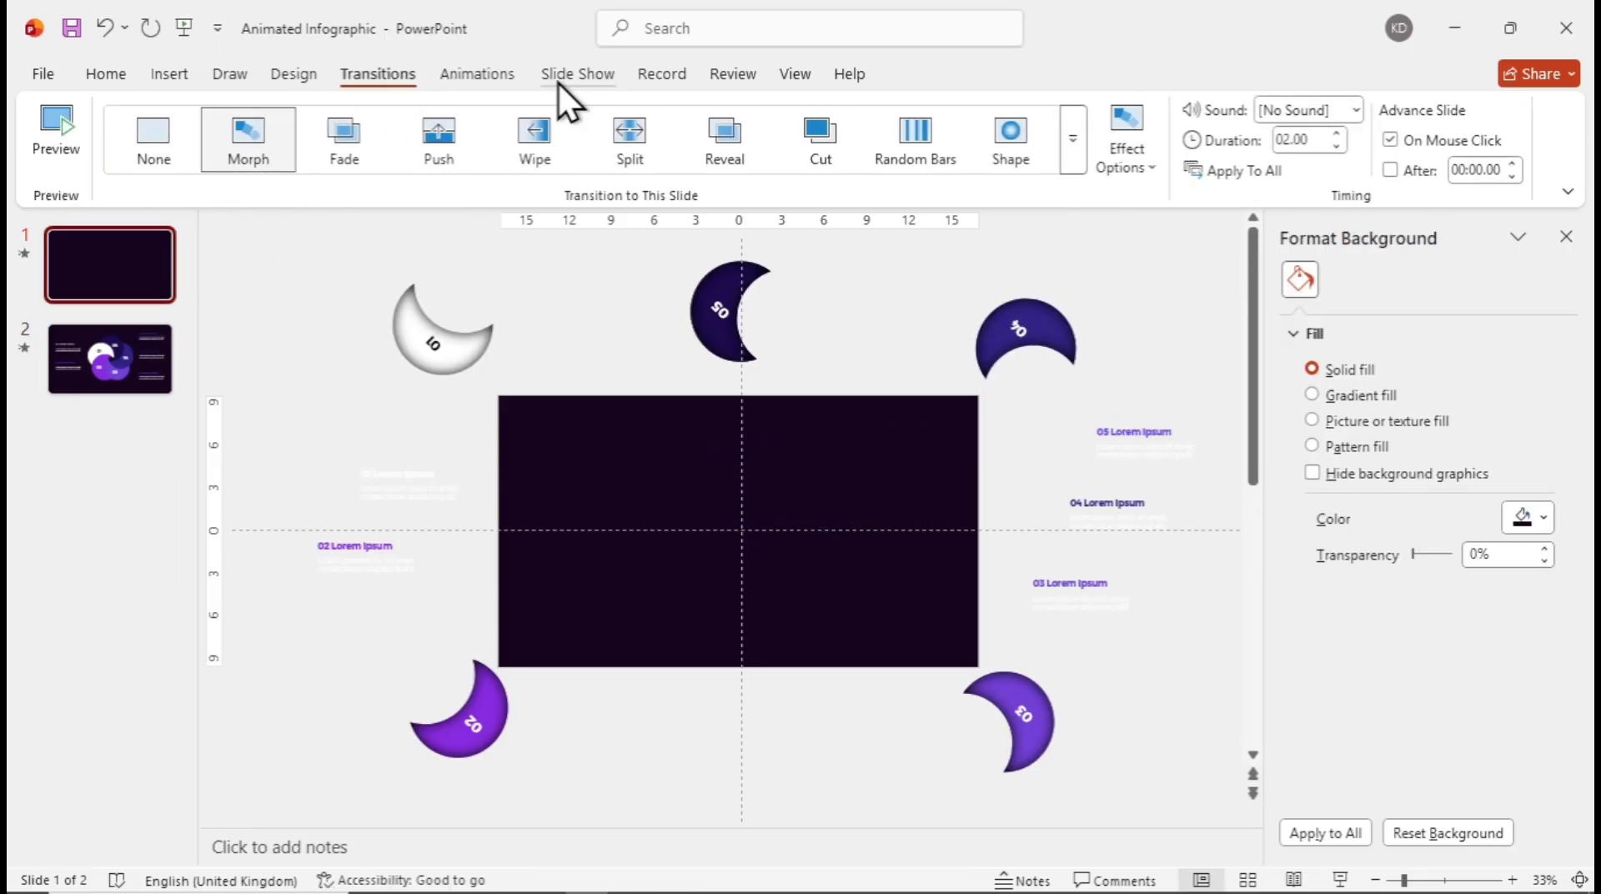